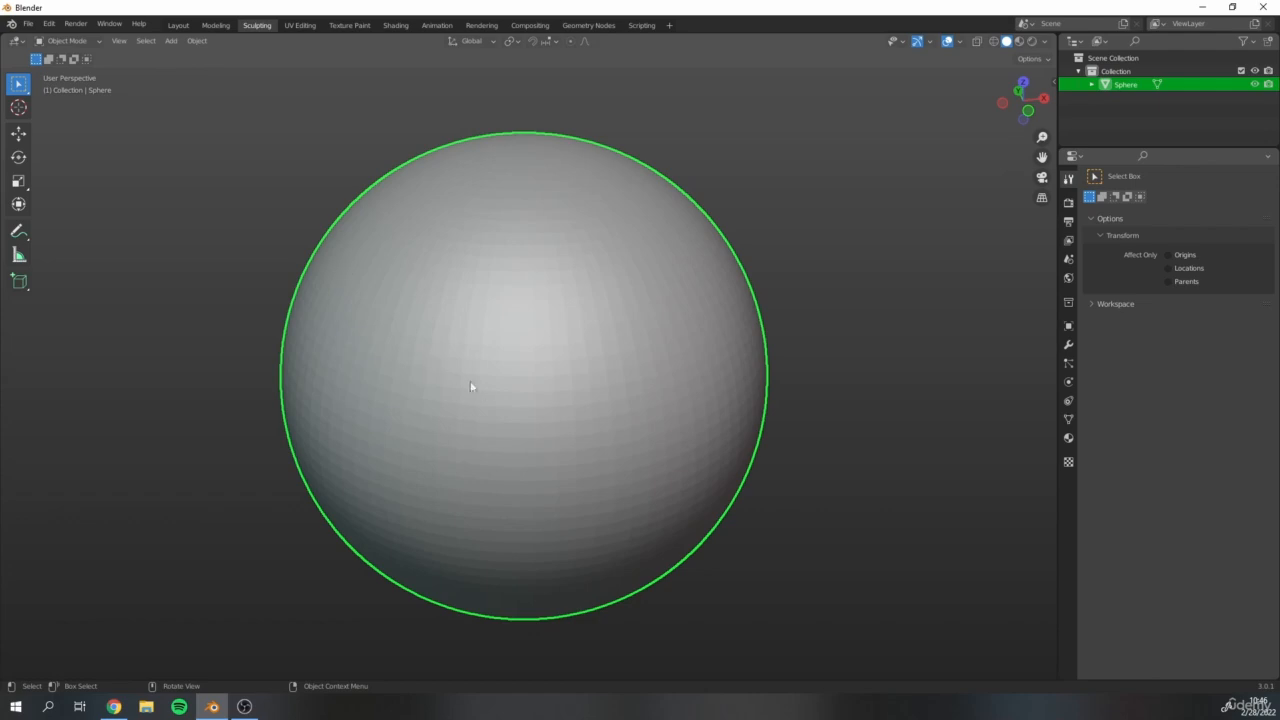
Switch the sphere to Sculpt Mode and activate the Draw brush.
left_click(82, 41)
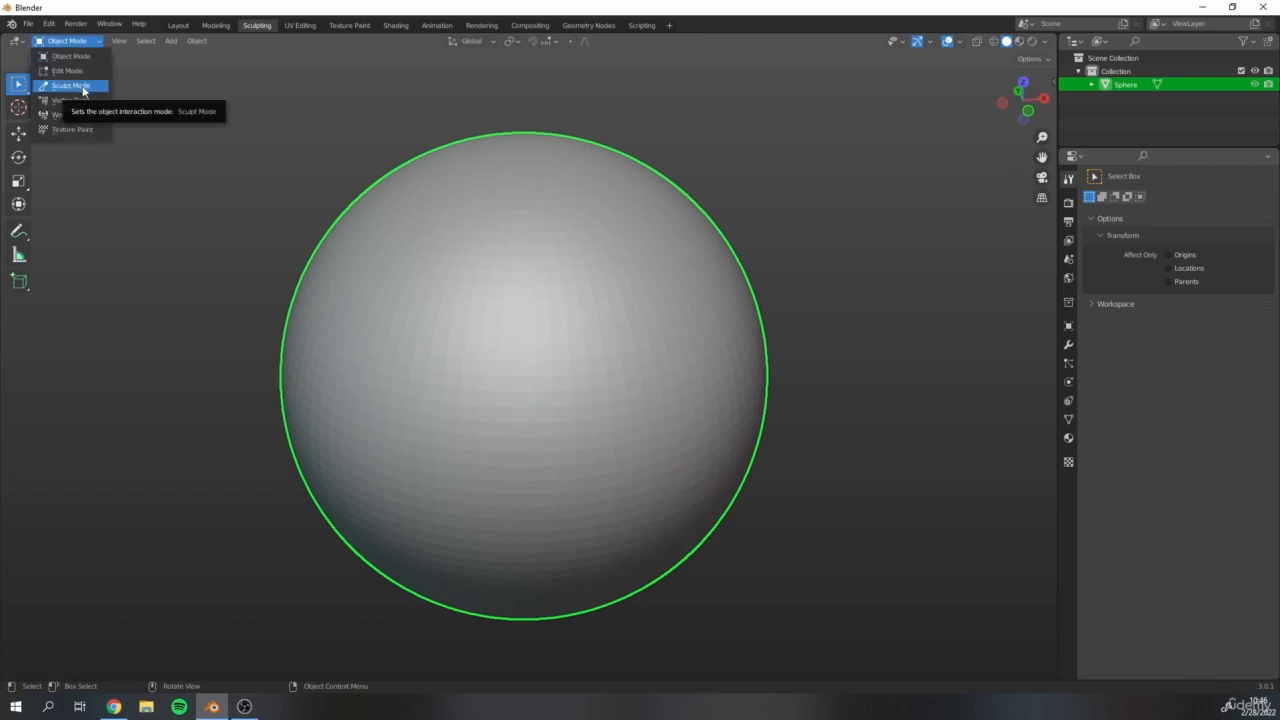
left_click(71, 86)
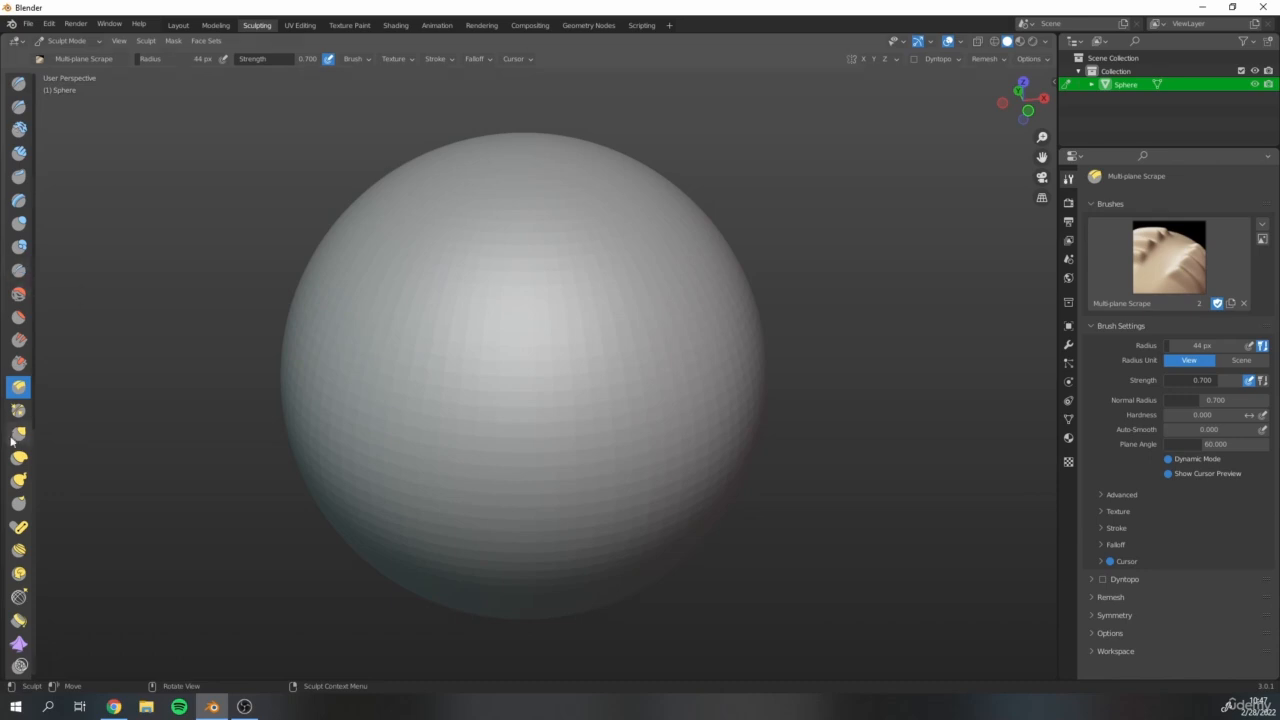
left_click(19, 83)
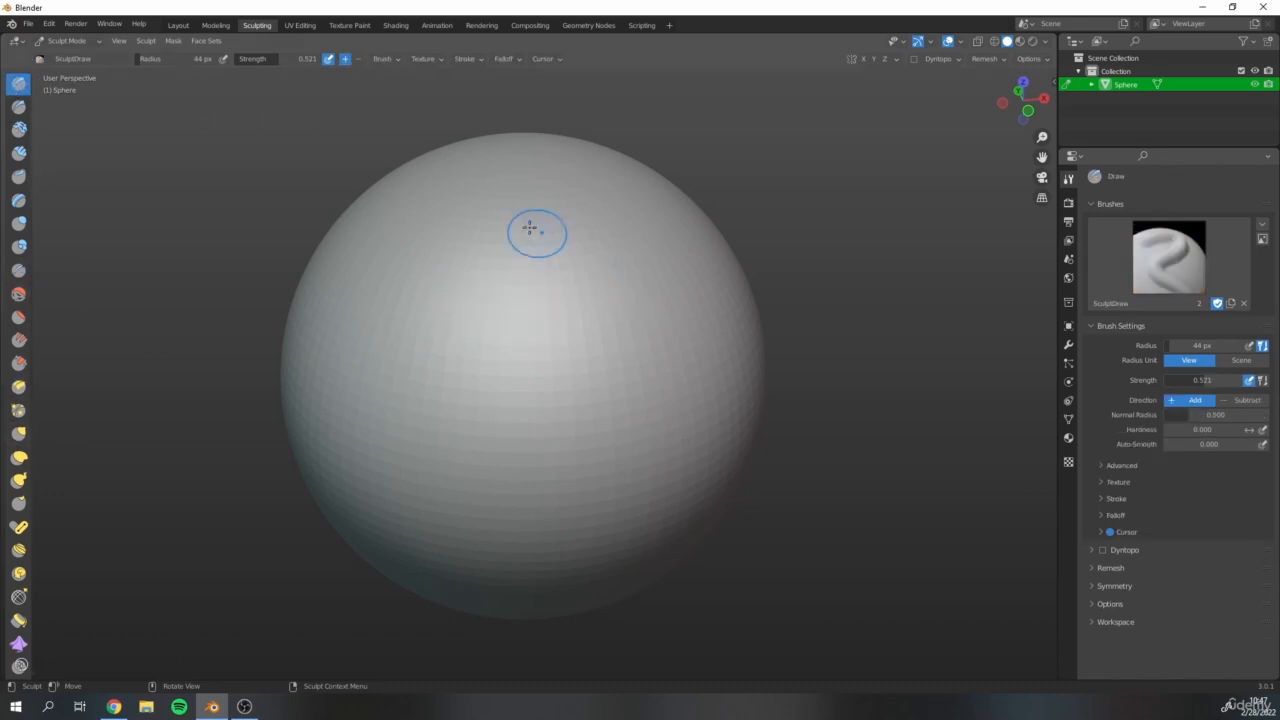
Try a U-shaped Draw stroke across the front of the sphere and undo it.
scroll(510, 265, "up", 1)
mouse_move(494, 240)
left_mouse_down()
mouse_move(429, 303)
mouse_move(540, 468)
mouse_move(605, 307)
mouse_move(545, 300)
left_mouse_up()
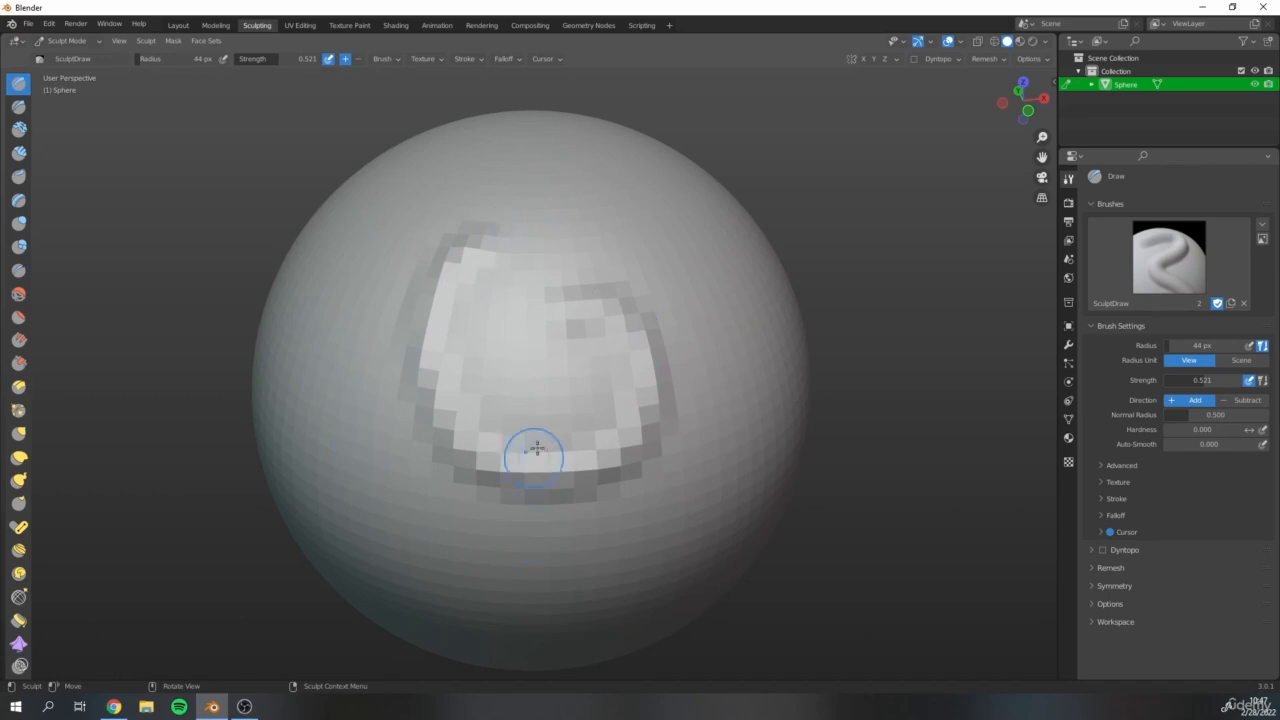
scroll(460, 285, "down", 2)
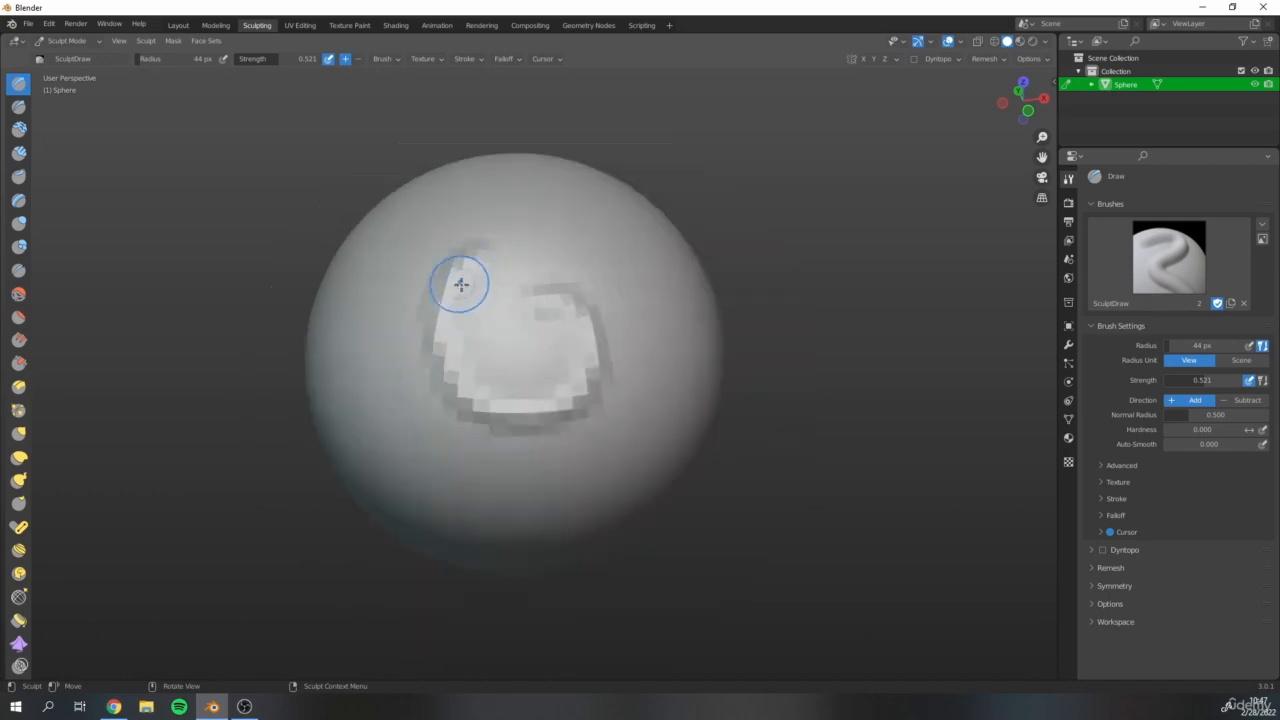
scroll(460, 285, "down", 2)
key("ctrl+z")
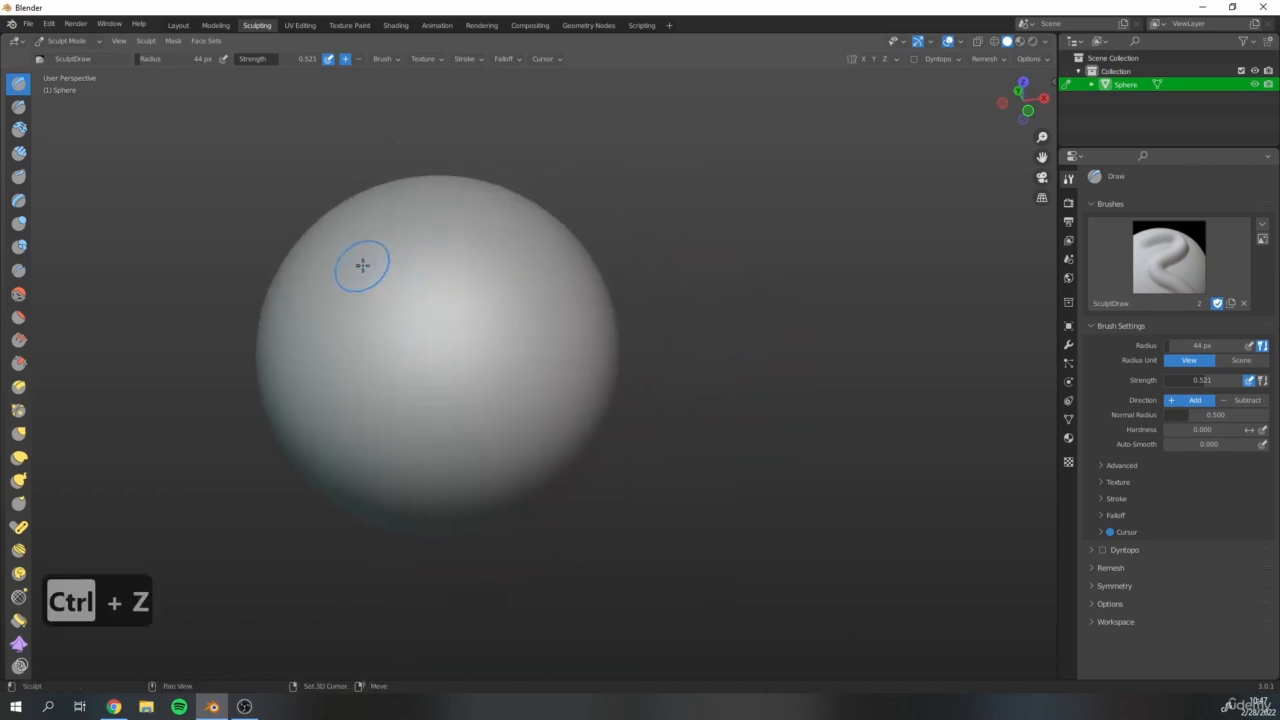
key("ctrl+z")
Add a Subdivision Surface modifier to the sphere and apply it.
left_click(1068, 346)
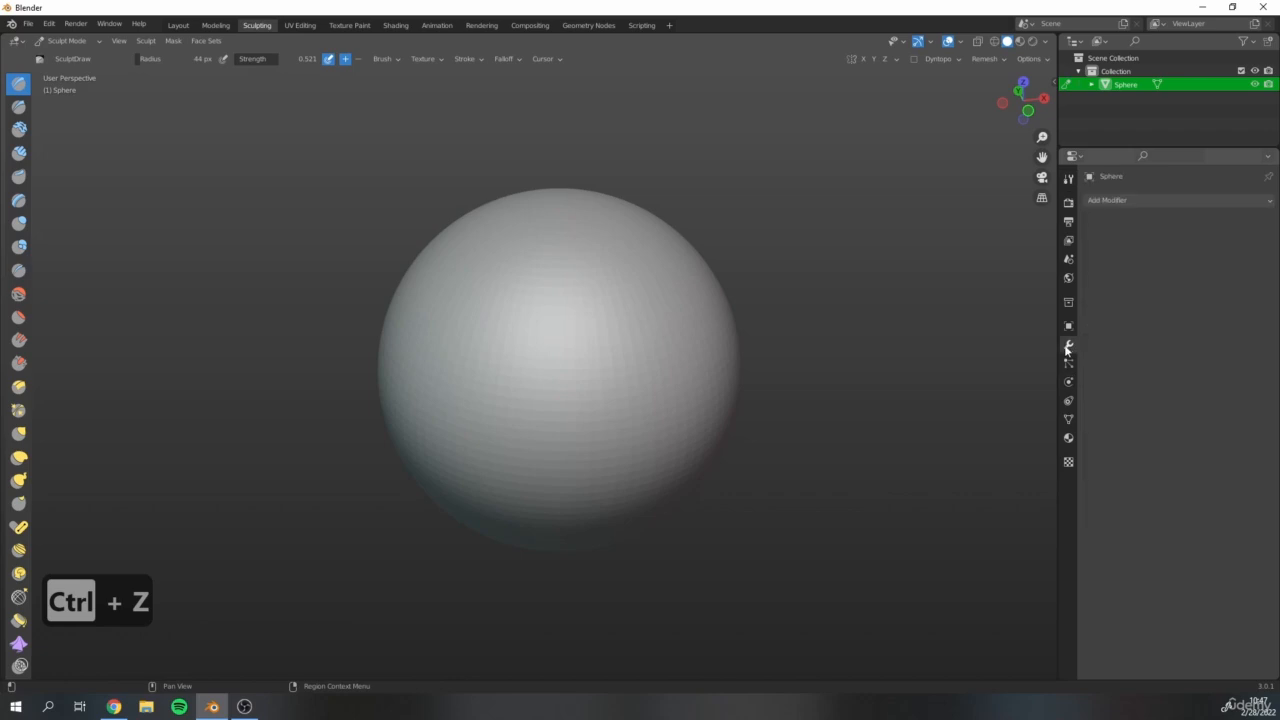
scroll(848, 286, "up", 3)
left_click(1125, 202)
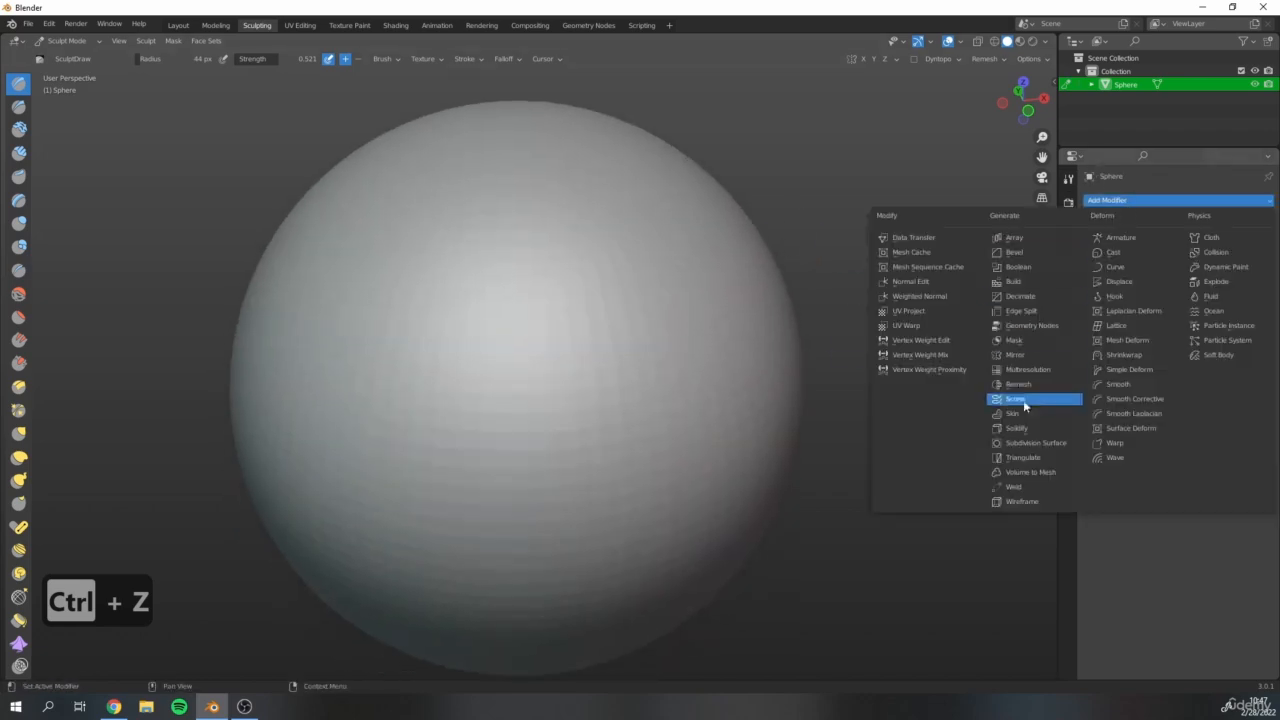
left_click(1118, 200)
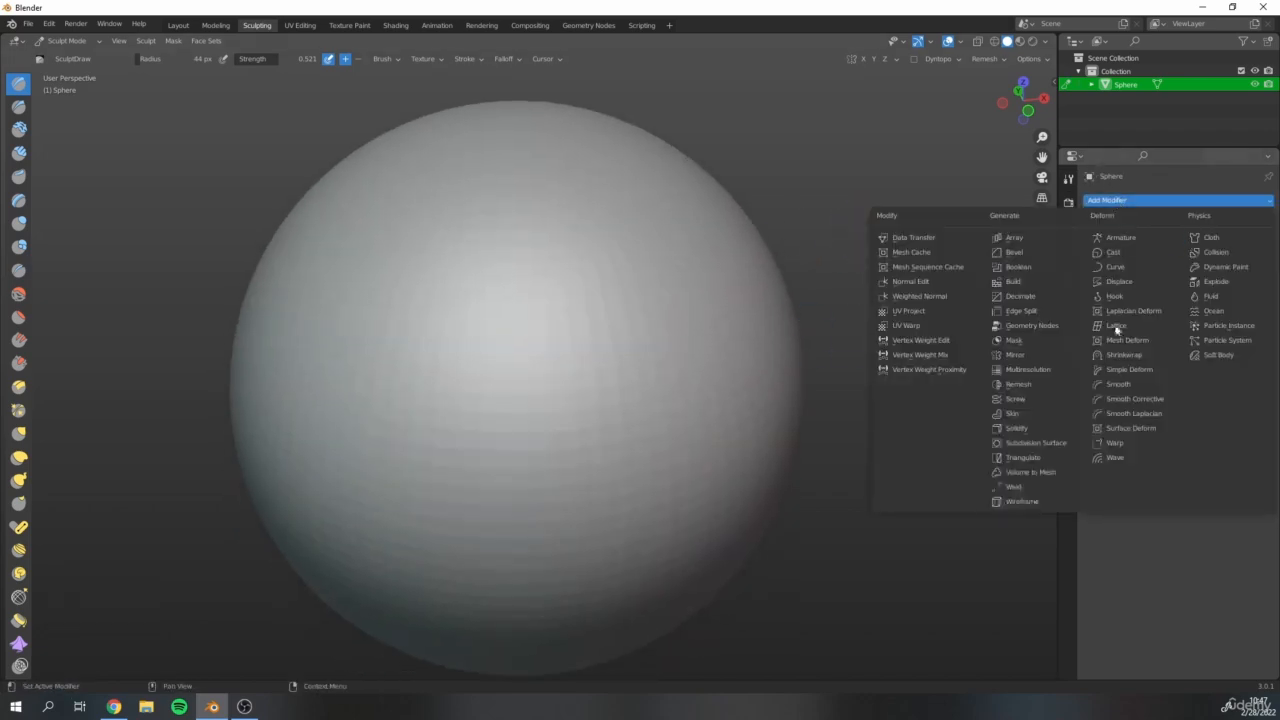
left_click(1060, 447)
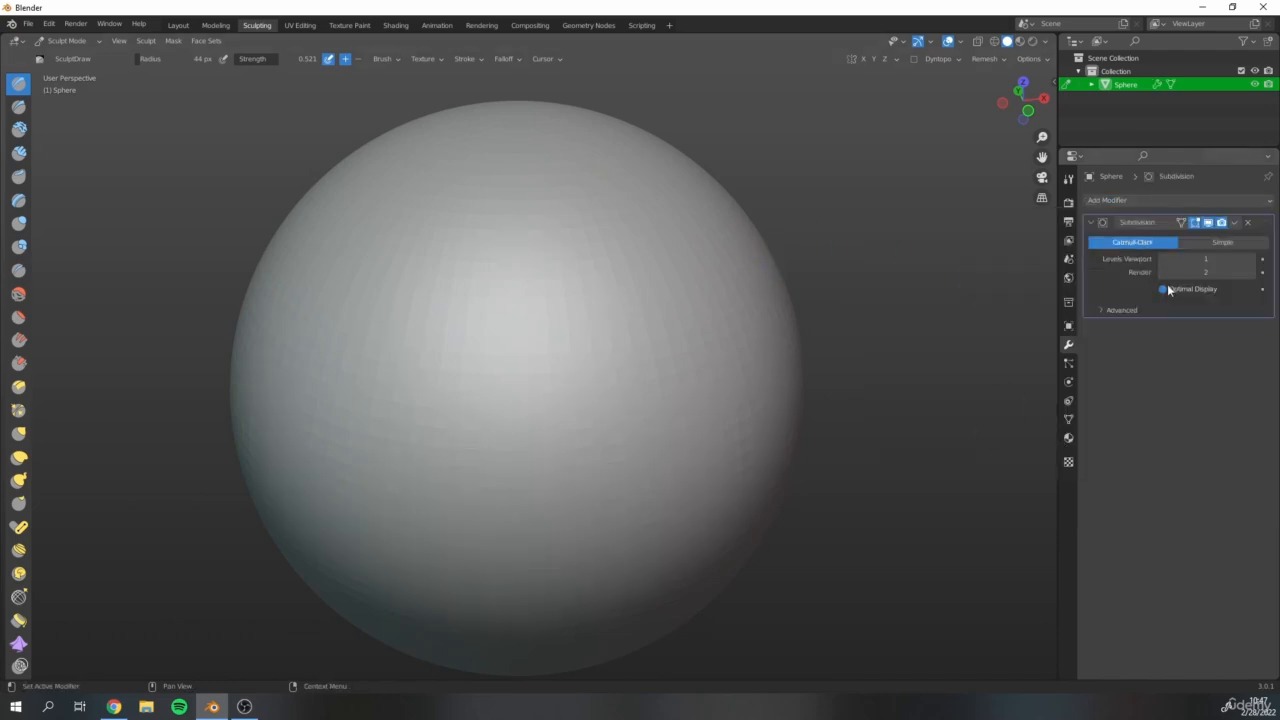
key("ctrl+a")
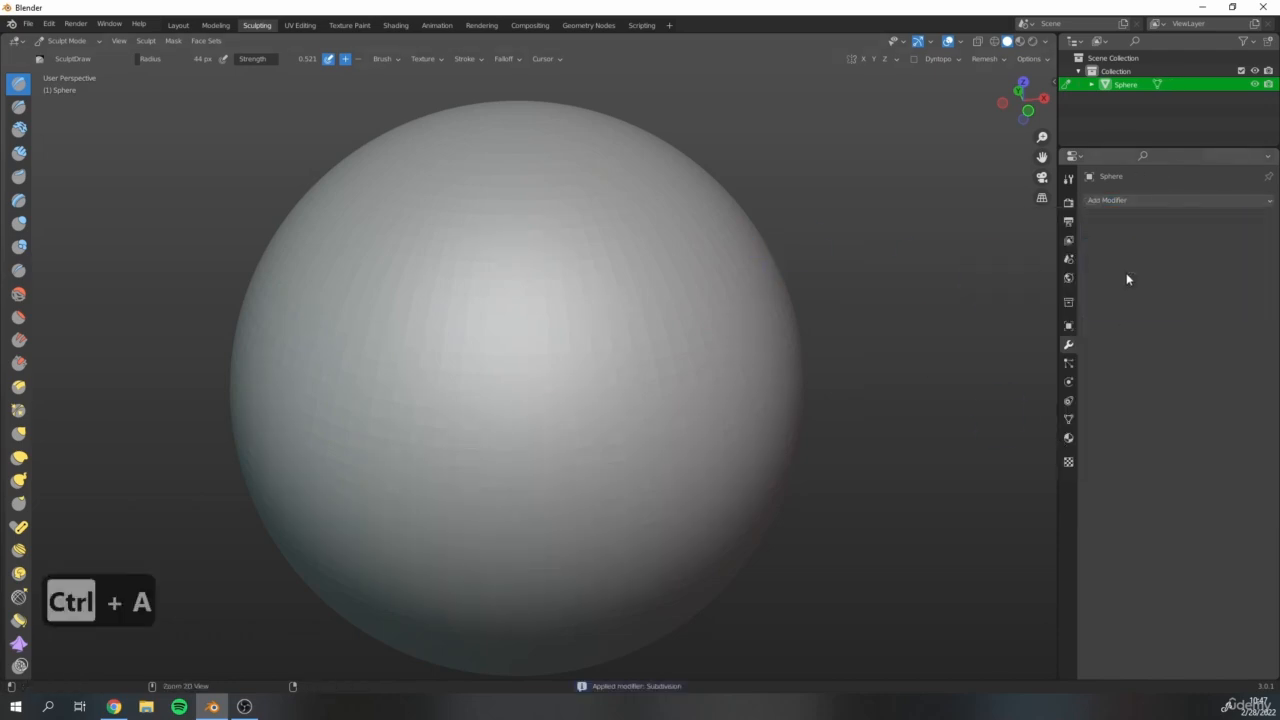
Try a curling Draw stroke on the subdivided sphere and undo it.
mouse_move(423, 397)
left_mouse_down()
mouse_move(523, 331)
mouse_move(491, 398)
left_mouse_up()
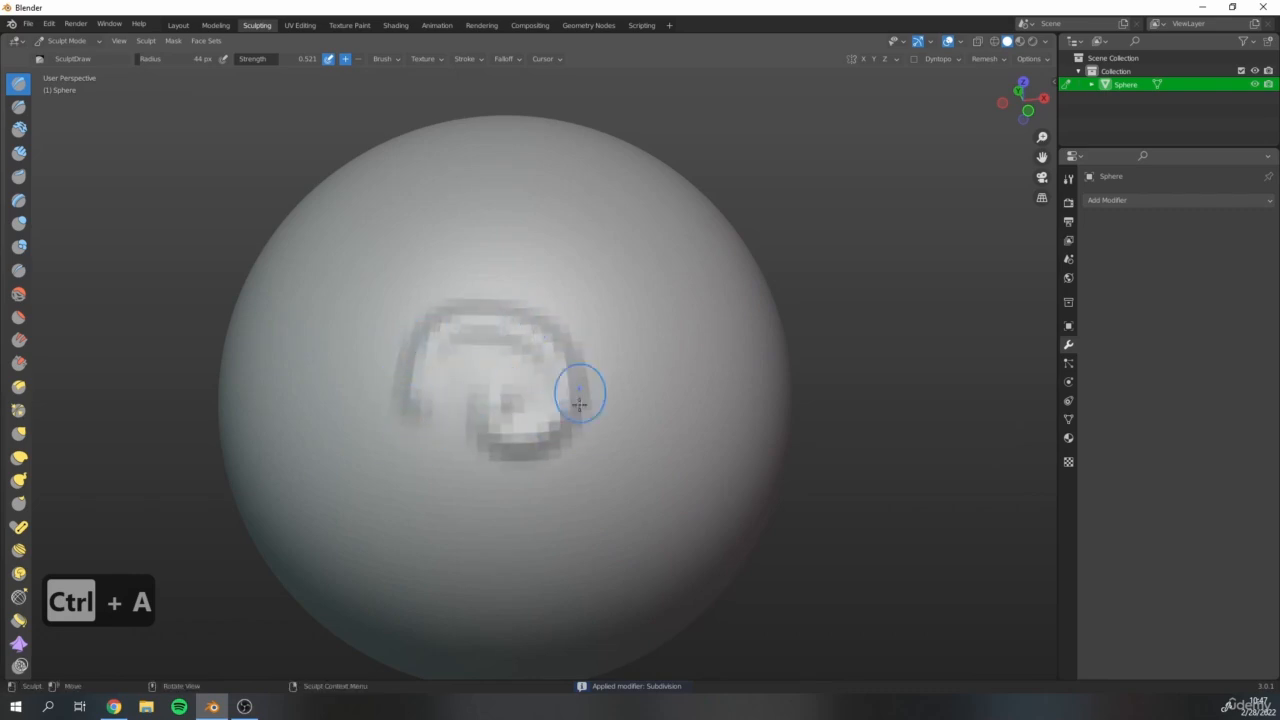
key("ctrl+z")
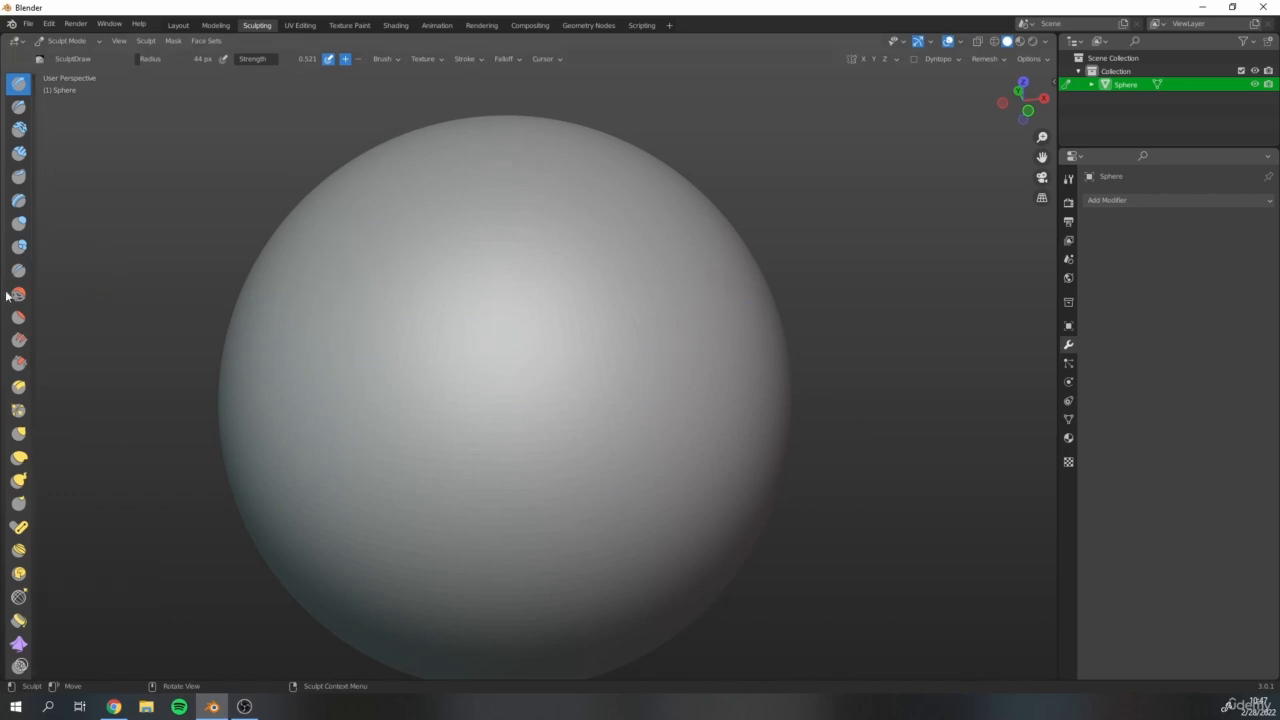
Paint a thick U-shaped mask across the sphere's front with the Mask brush at a radius of 105 px.
scroll(37, 317, "down", 10)
scroll(50, 405, "down", 1)
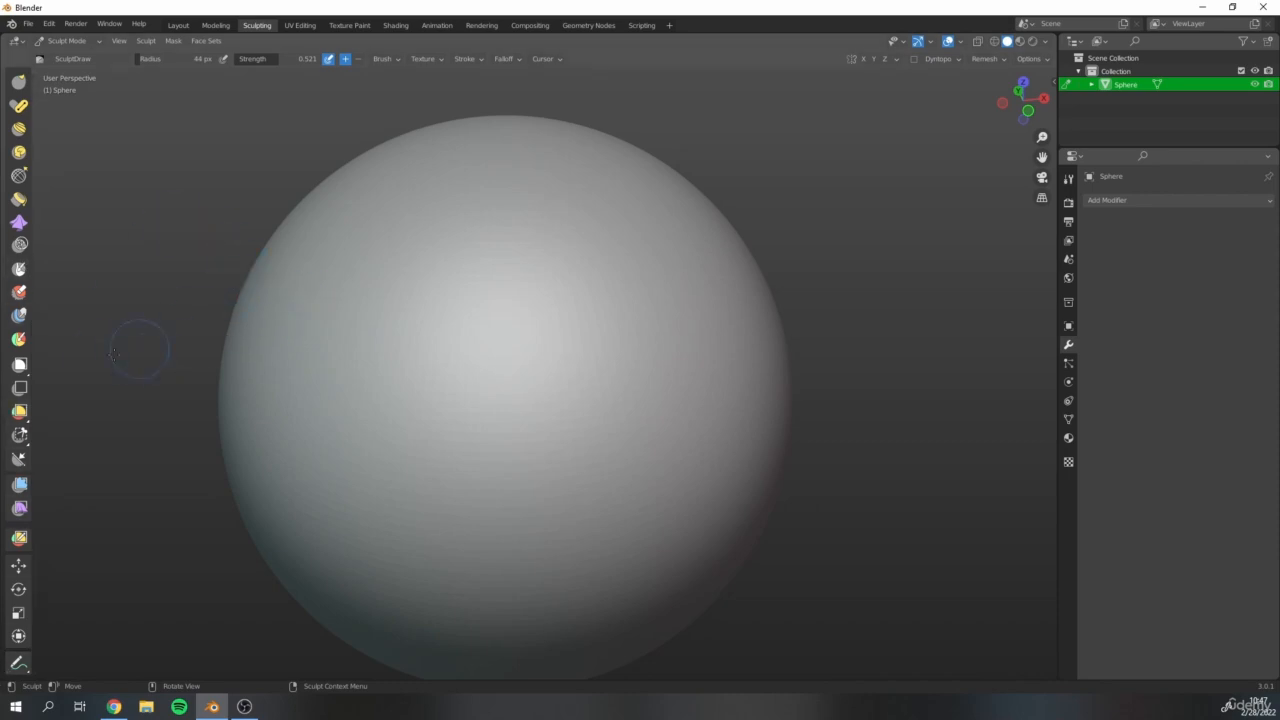
left_click(20, 270)
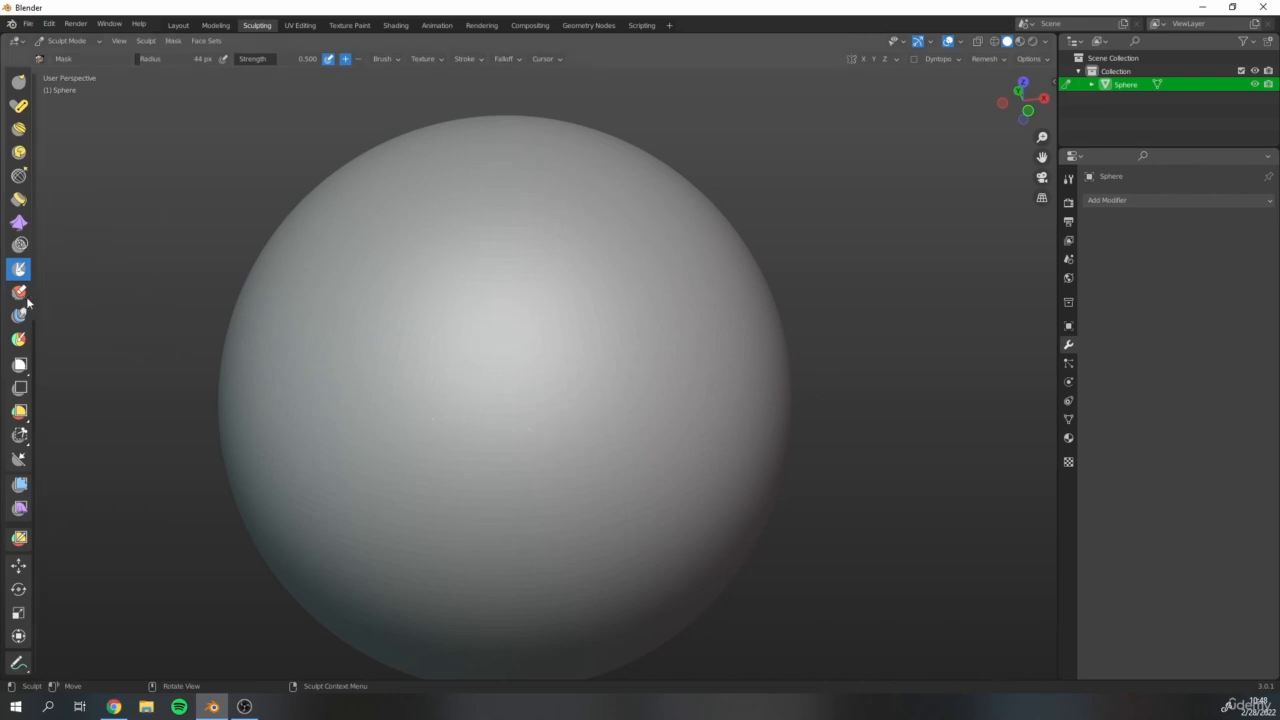
scroll(35, 340, "up", 5)
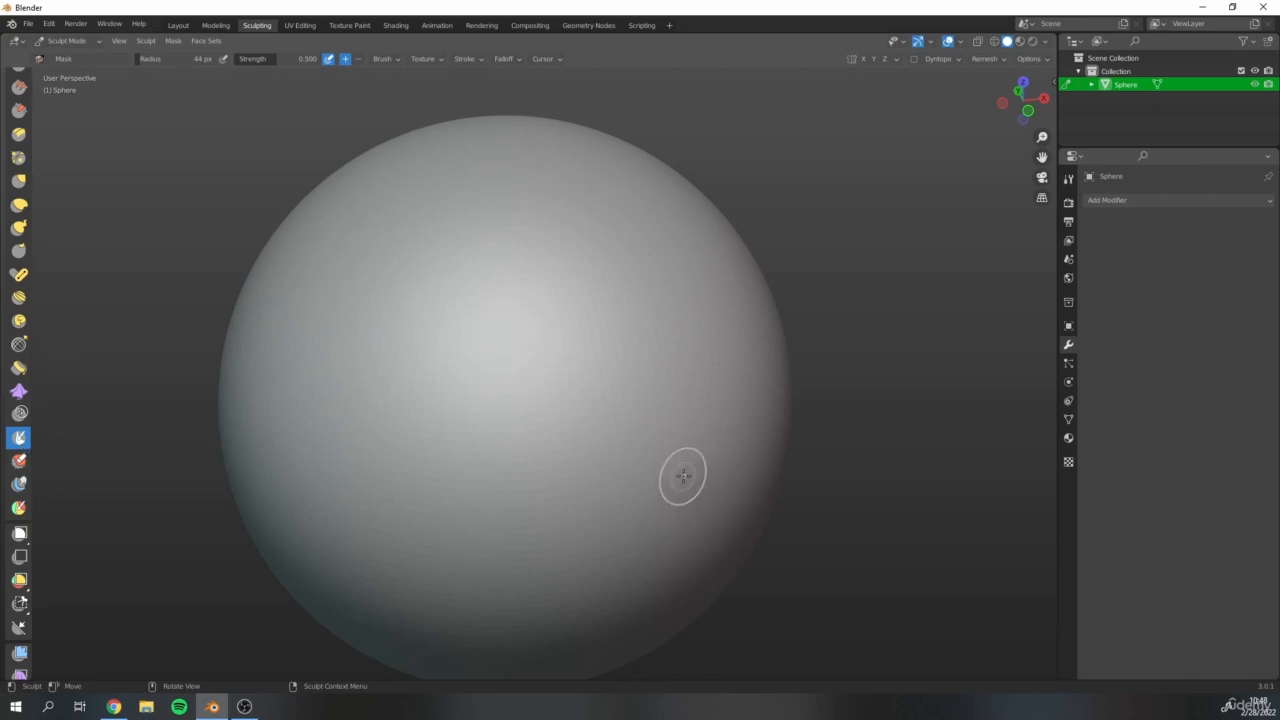
key("bracketright")
key("bracketright")
key("bracketright")
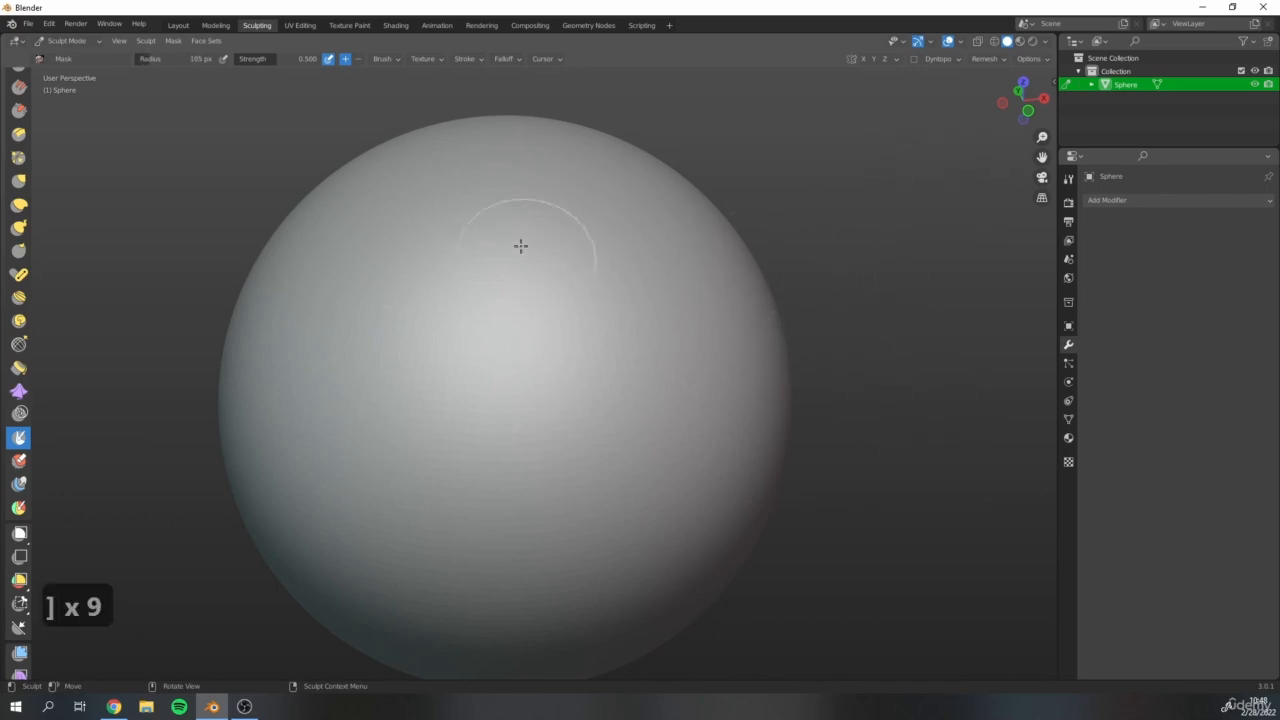
mouse_move(431, 269)
left_mouse_down()
mouse_move(457, 380)
mouse_move(523, 477)
mouse_move(430, 266)
mouse_move(508, 470)
mouse_move(694, 356)
mouse_move(610, 448)
mouse_move(444, 299)
mouse_move(558, 470)
mouse_move(684, 344)
mouse_move(580, 433)
mouse_move(596, 459)
left_mouse_up()
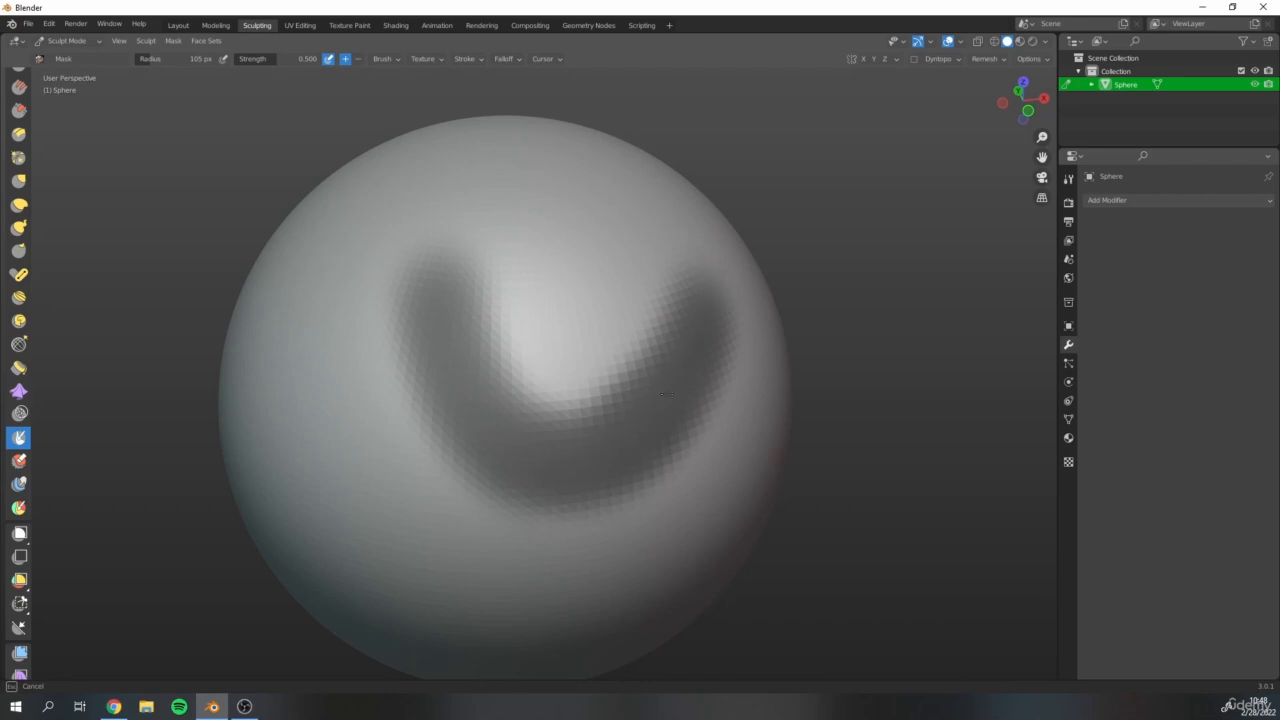
mouse_move(661, 394)
left_mouse_down()
mouse_move(457, 357)
mouse_move(446, 286)
mouse_move(538, 429)
left_mouse_up()
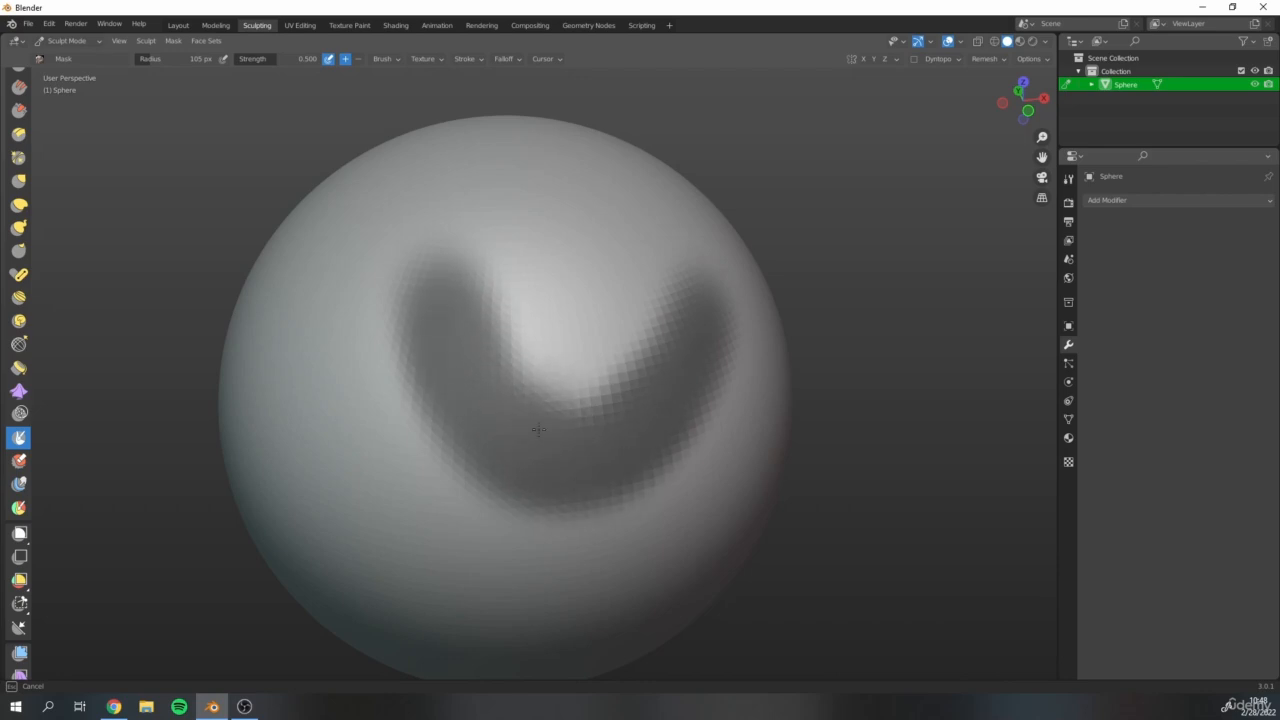
left_click_drag(661, 409, 661, 409)
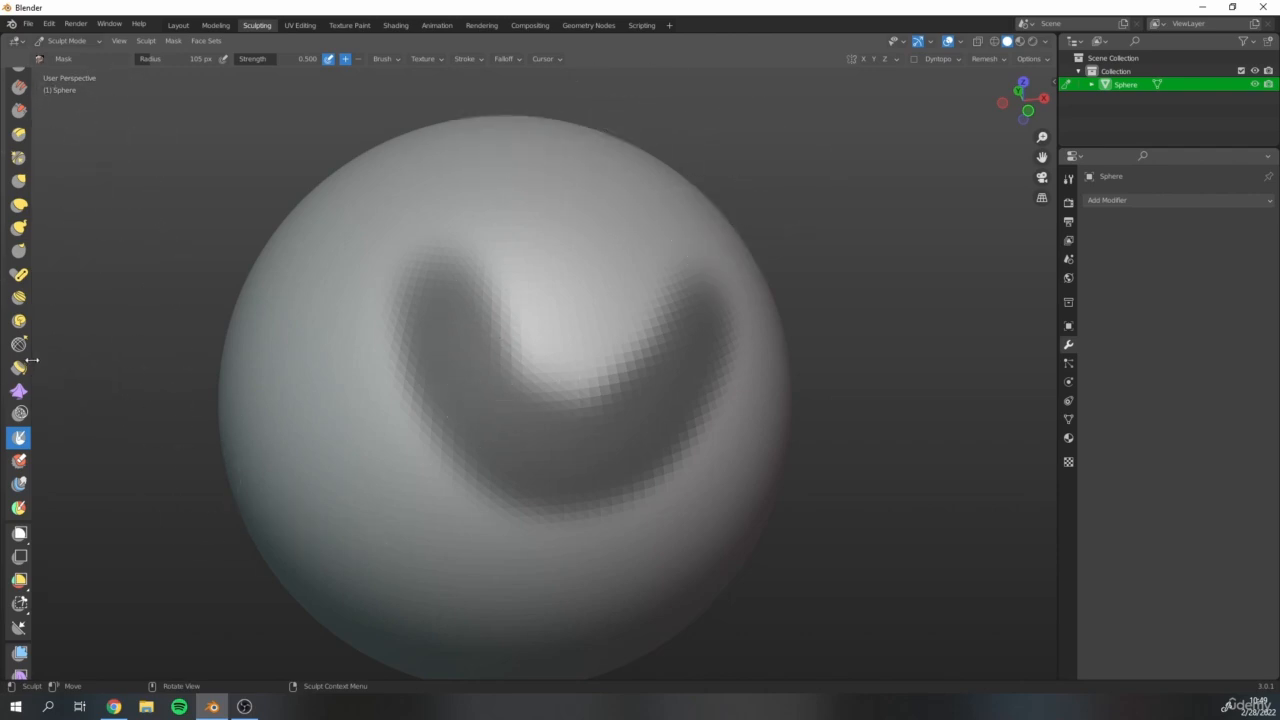
Sculpt a vertical ridge with the Draw brush from the top of the sphere down across the masked area.
left_click_drag(34, 358, 34, 185)
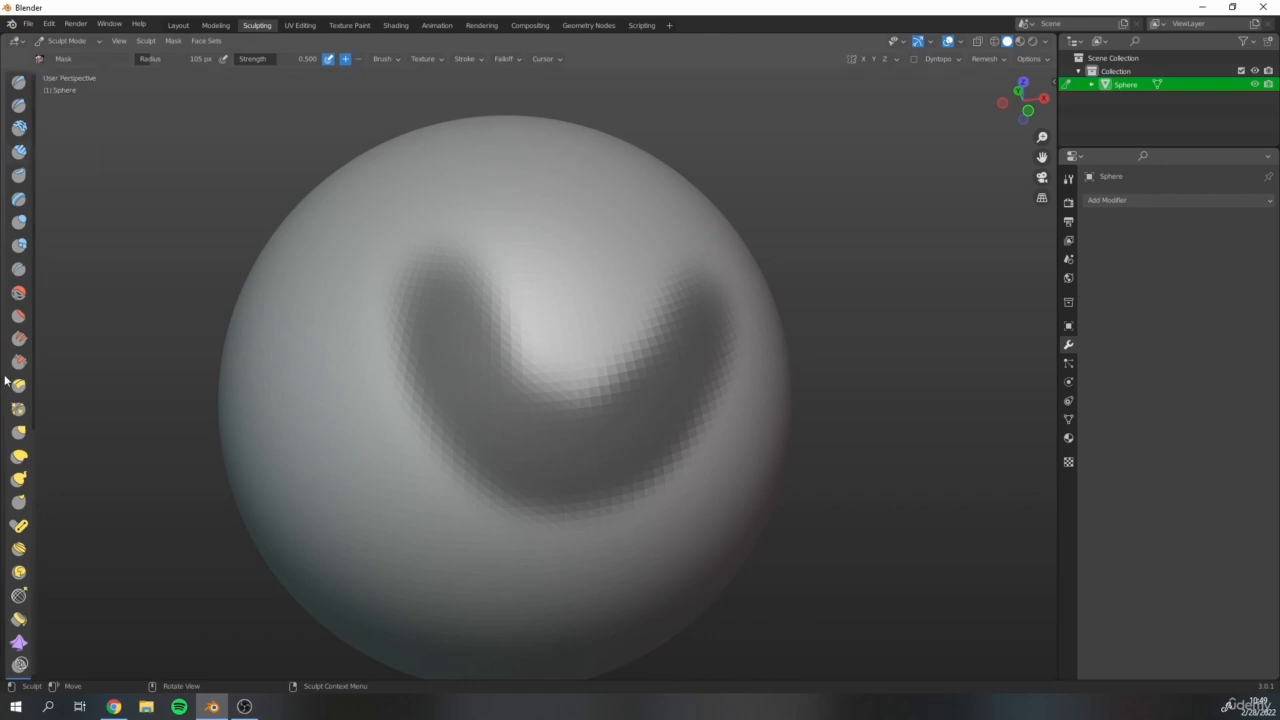
left_click(20, 86)
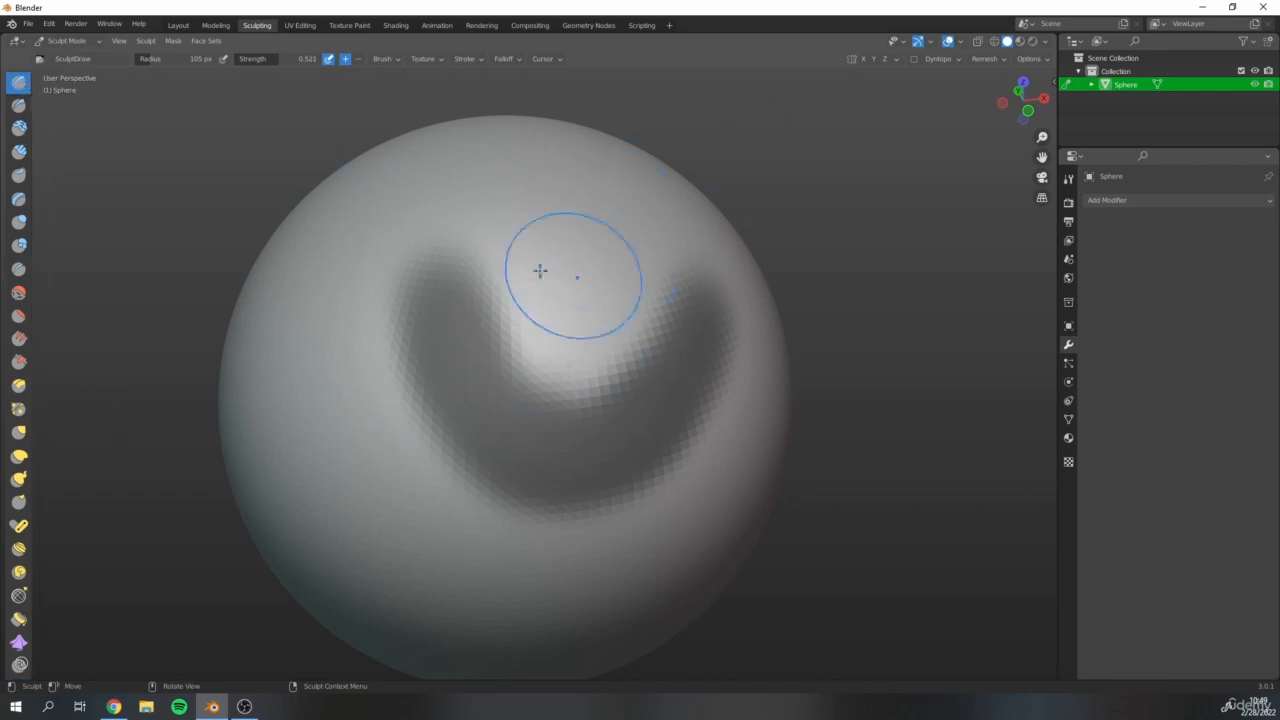
mouse_move(518, 147)
left_mouse_down()
mouse_move(514, 137)
mouse_move(540, 314)
mouse_move(528, 157)
mouse_move(537, 351)
mouse_move(520, 600)
mouse_move(525, 372)
mouse_move(535, 480)
mouse_move(520, 560)
mouse_move(523, 163)
mouse_move(519, 527)
left_mouse_up()
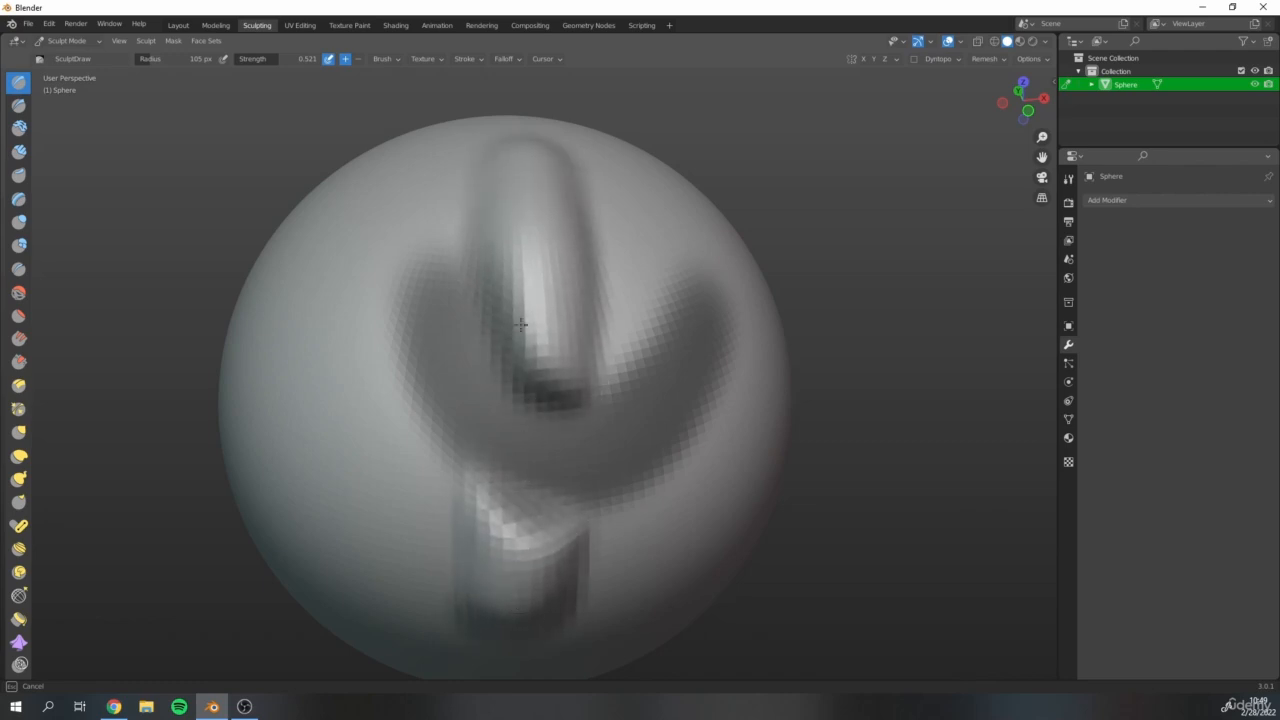
left_click_drag(520, 324, 537, 490)
Examine the sculpted ridge and the protected masked area from several angles and distances.
scroll(535, 360, "down", 3)
mouse_move(534, 351)
middle_mouse_down()
mouse_move(625, 354)
mouse_move(588, 335)
middle_mouse_up()
scroll(623, 357, "up", 2)
scroll(580, 330, "up", 1)
scroll(480, 340, "down", 3)
middle_click_drag(503, 370, 429, 405)
scroll(457, 457, "down", 2)
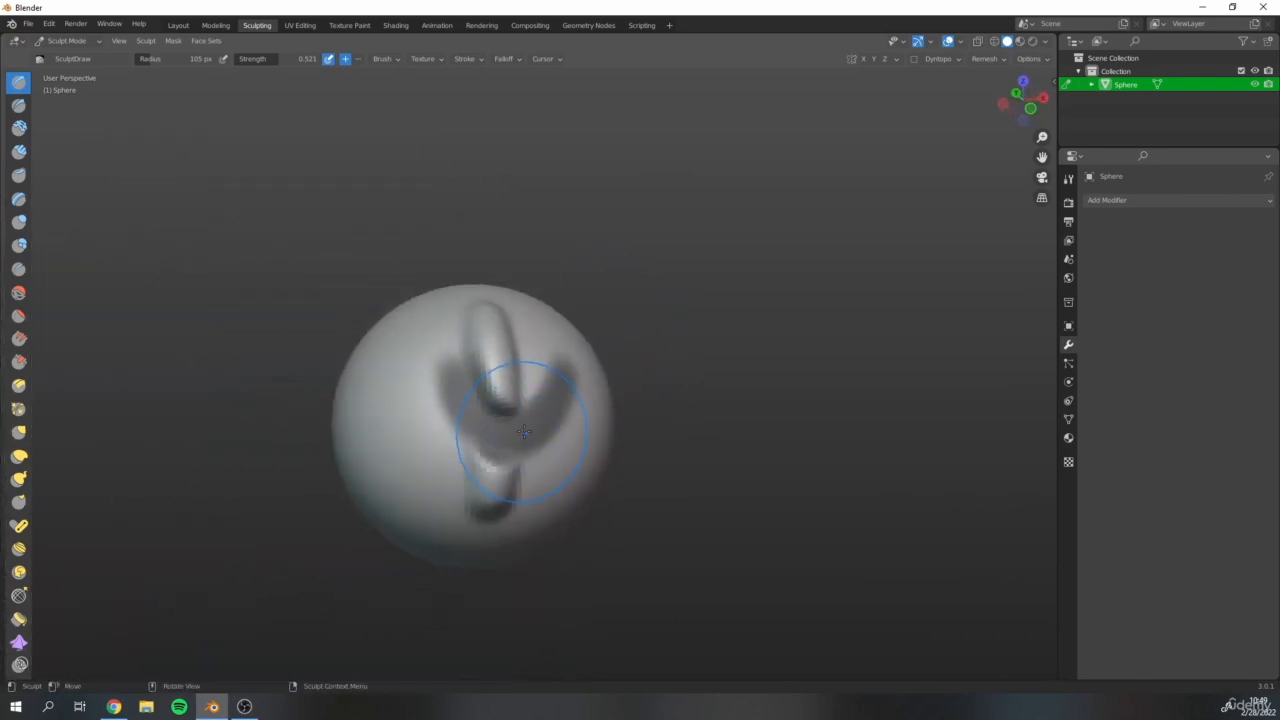
scroll(503, 427, "up", 4)
scroll(488, 400, "down", 1)
middle_click_drag(483, 350, 437, 300, "shift")
middle_click_drag(563, 378, 506, 366)
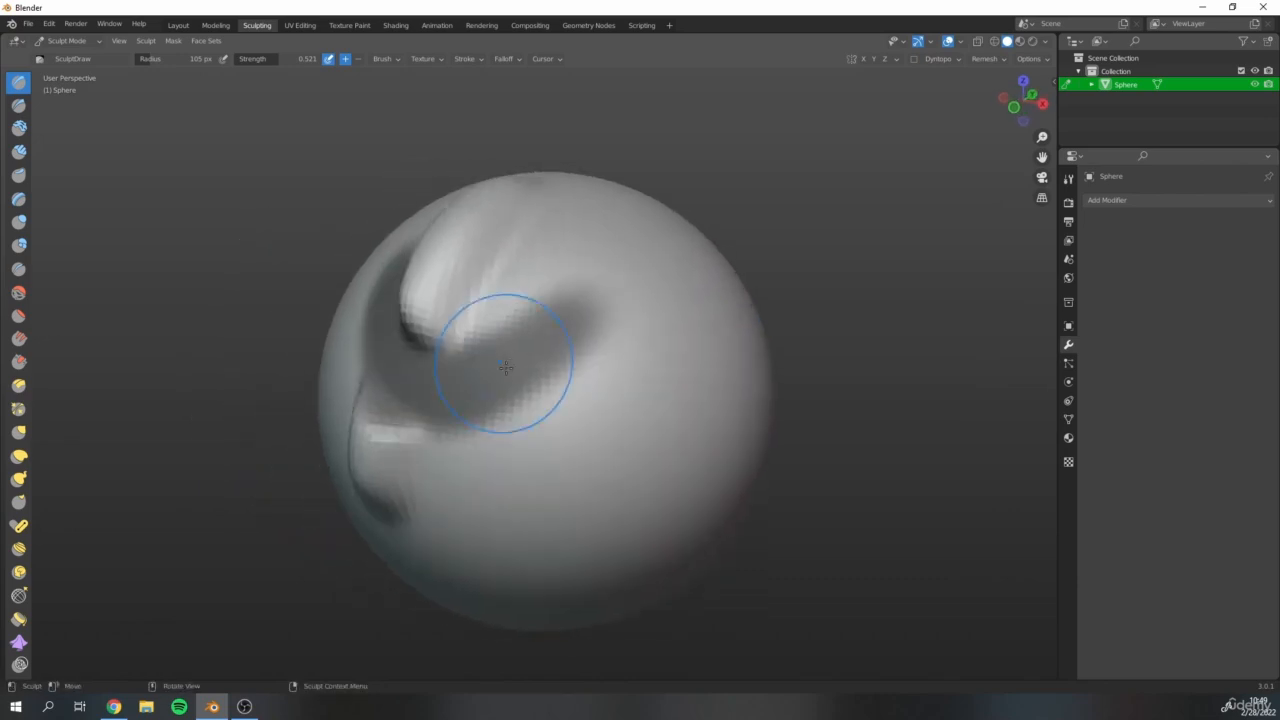
Build up the surface along the outer edges of both arms of the mask with the Draw brush.
scroll(480, 360, "up", 2)
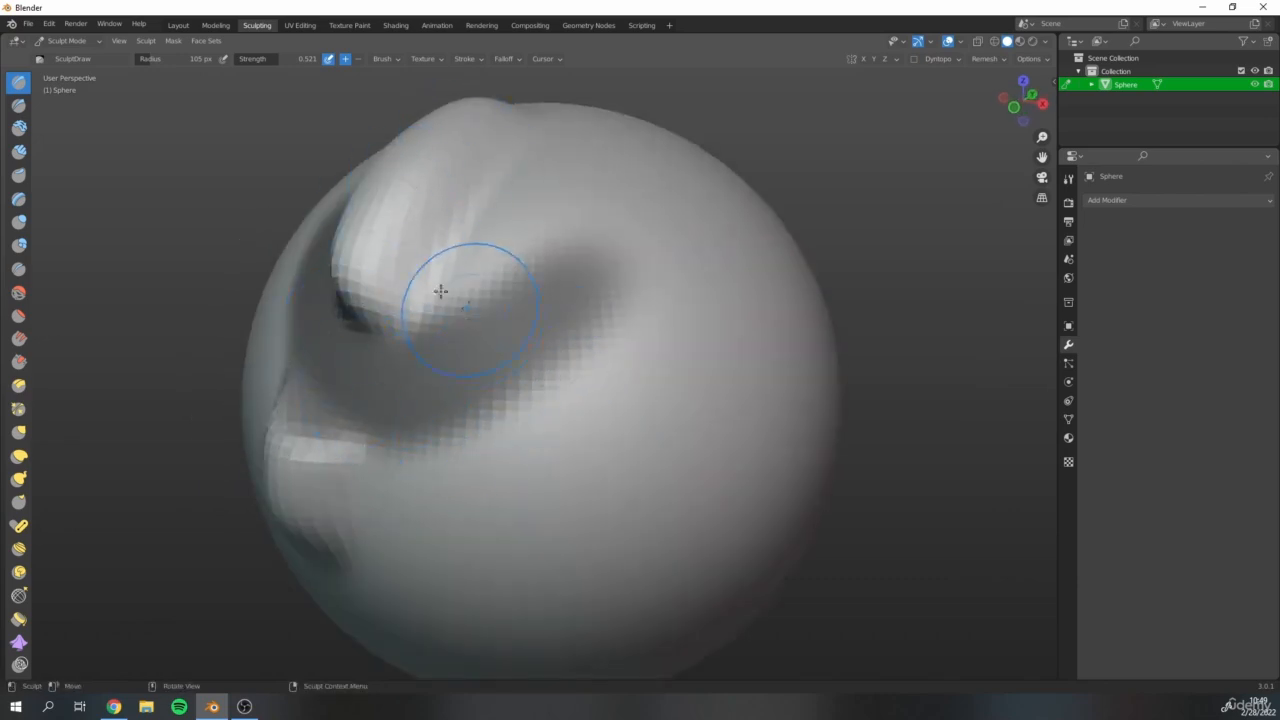
mouse_move(440, 289)
left_mouse_down()
mouse_move(509, 237)
mouse_move(614, 294)
mouse_move(446, 469)
mouse_move(310, 445)
mouse_move(450, 480)
mouse_move(600, 350)
mouse_move(427, 292)
mouse_move(590, 300)
mouse_move(570, 228)
mouse_move(576, 317)
left_mouse_up()
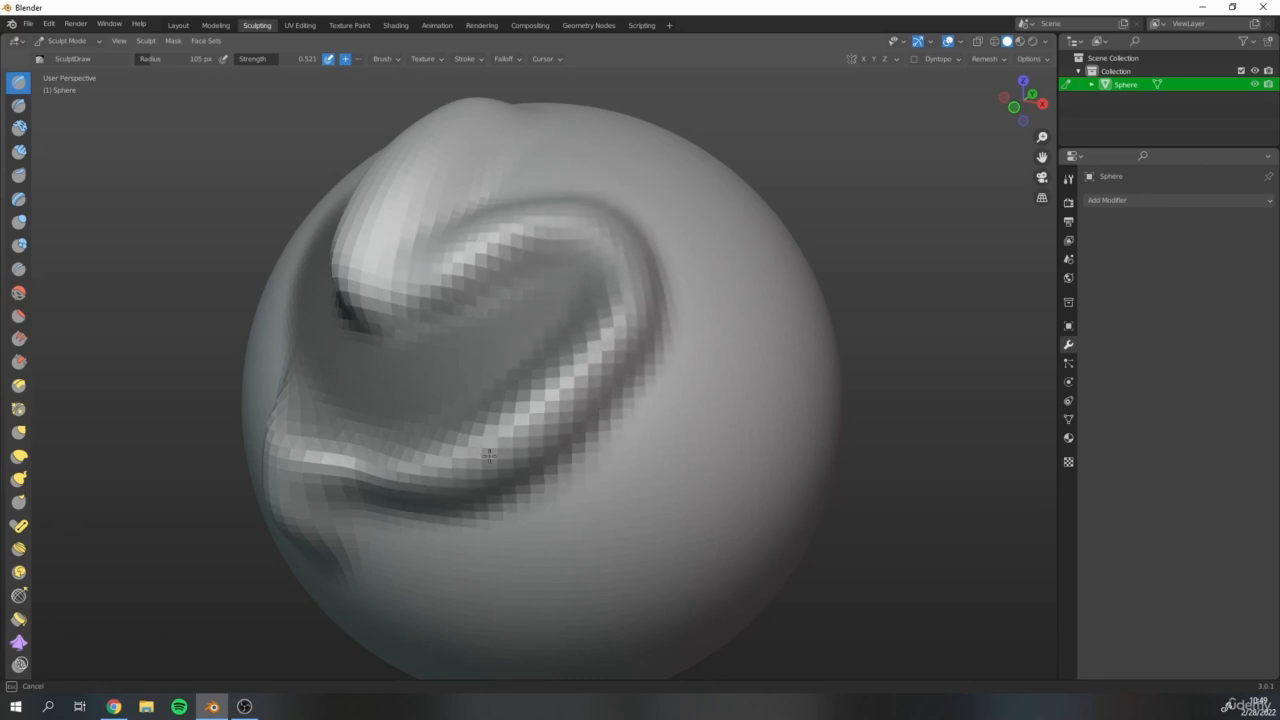
mouse_move(523, 223)
middle_mouse_down()
mouse_move(540, 200)
mouse_move(654, 289)
mouse_move(501, 347)
middle_mouse_up()
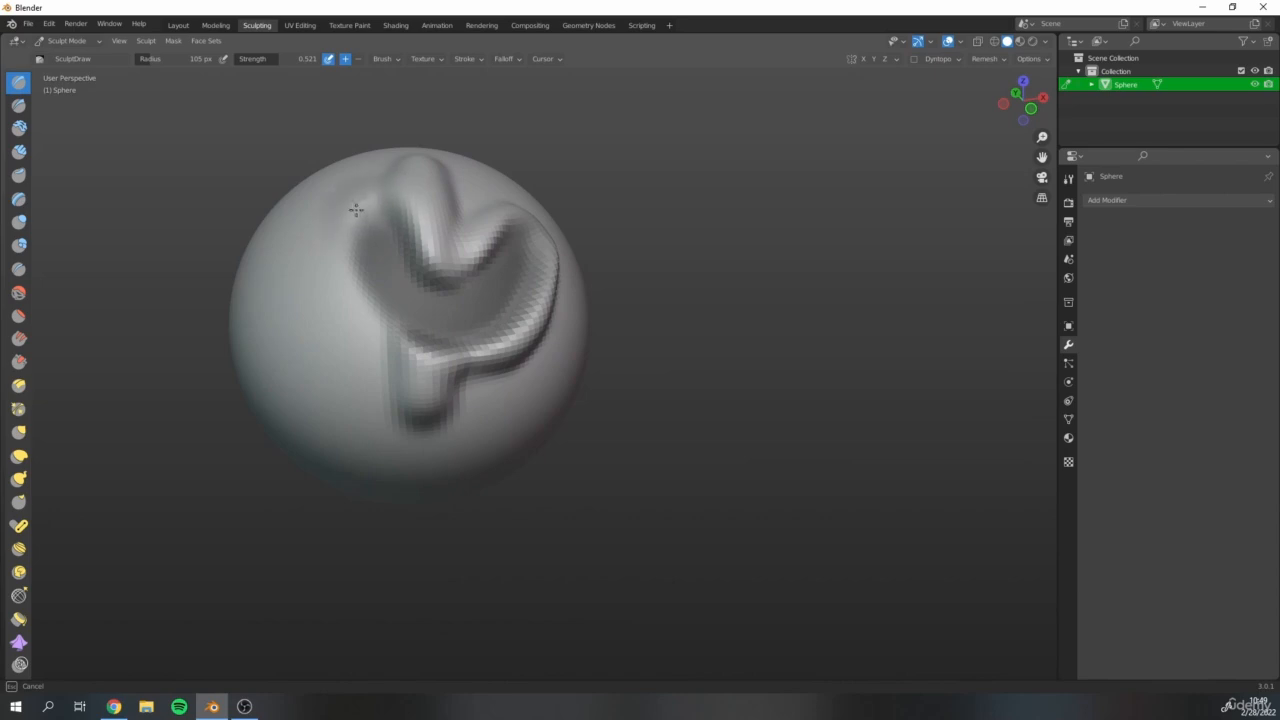
mouse_move(355, 209)
left_mouse_down()
mouse_move(389, 334)
mouse_move(330, 220)
mouse_move(320, 300)
mouse_move(405, 420)
mouse_move(377, 391)
left_mouse_up()
Examine how the raised rim surrounds the recessed masked area, viewing the sphere from the front and sides.
scroll(538, 296, "down", 2)
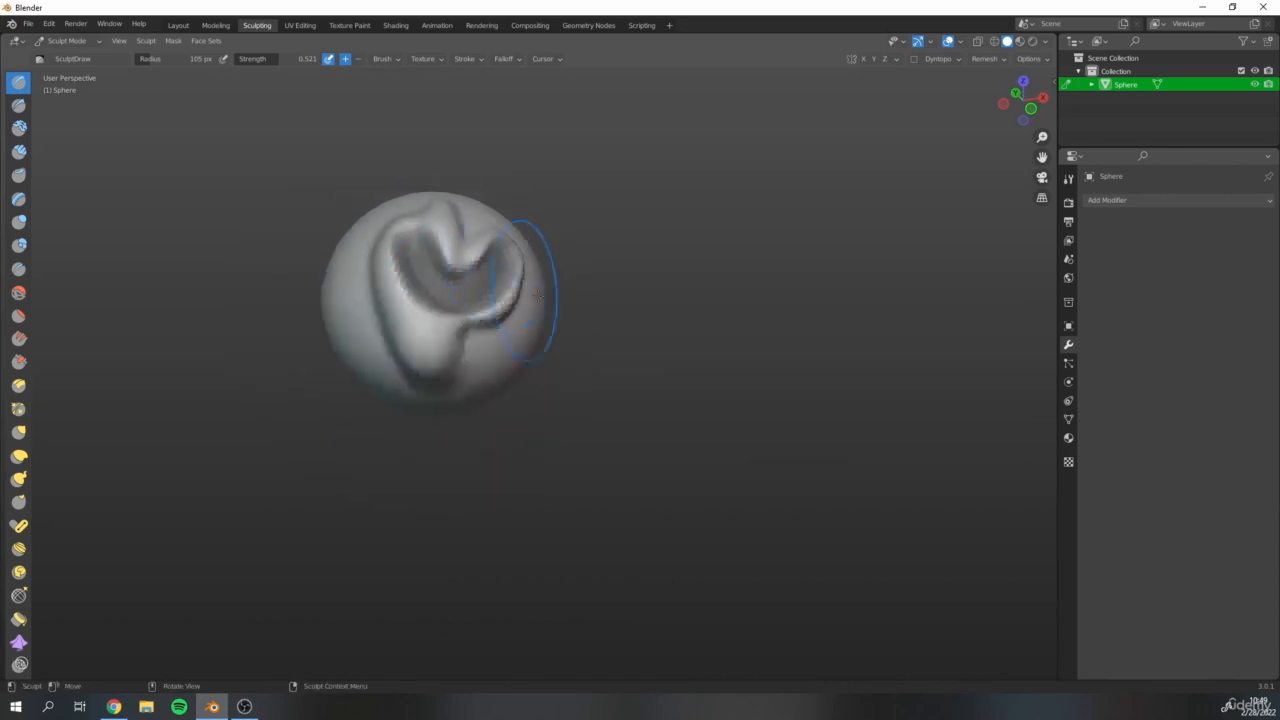
mouse_move(538, 296)
middle_mouse_down()
mouse_move(571, 329)
mouse_move(343, 342)
mouse_move(415, 388)
mouse_move(470, 368)
middle_mouse_up()
scroll(540, 314, "up", 4)
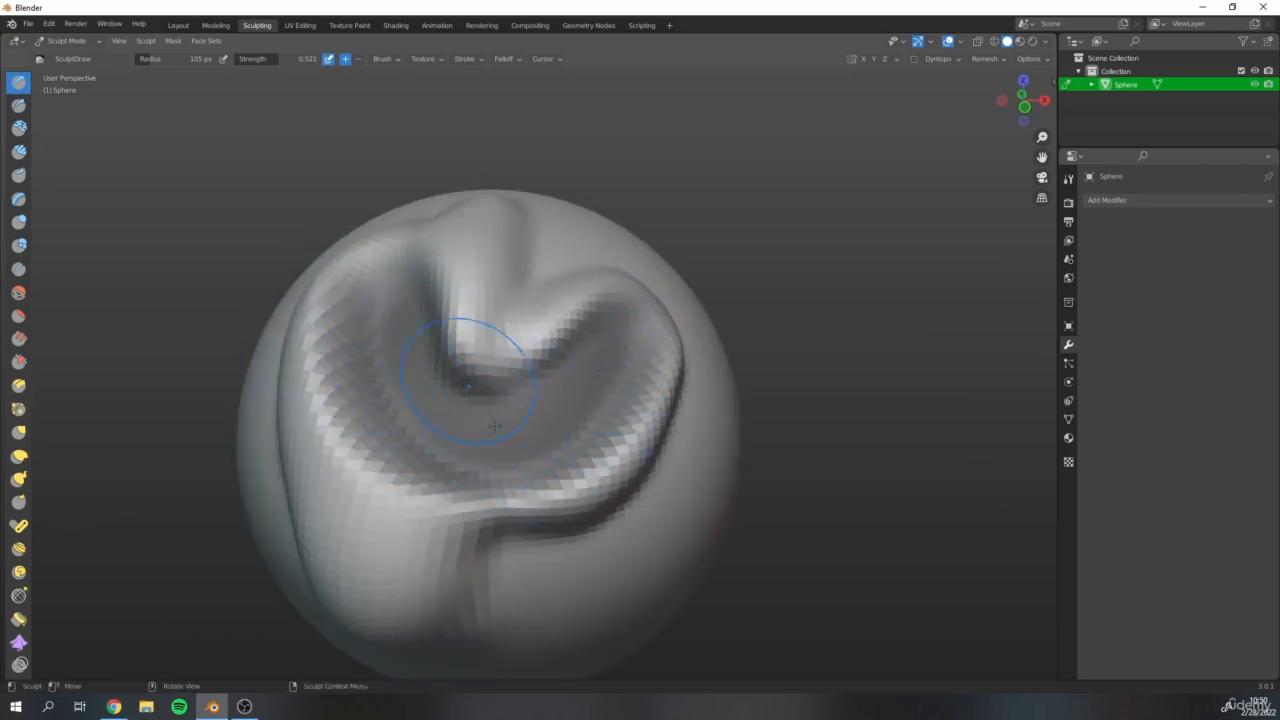
scroll(706, 370, "down", 5)
middle_click_drag(814, 383, 738, 350)
scroll(683, 426, "up", 4)
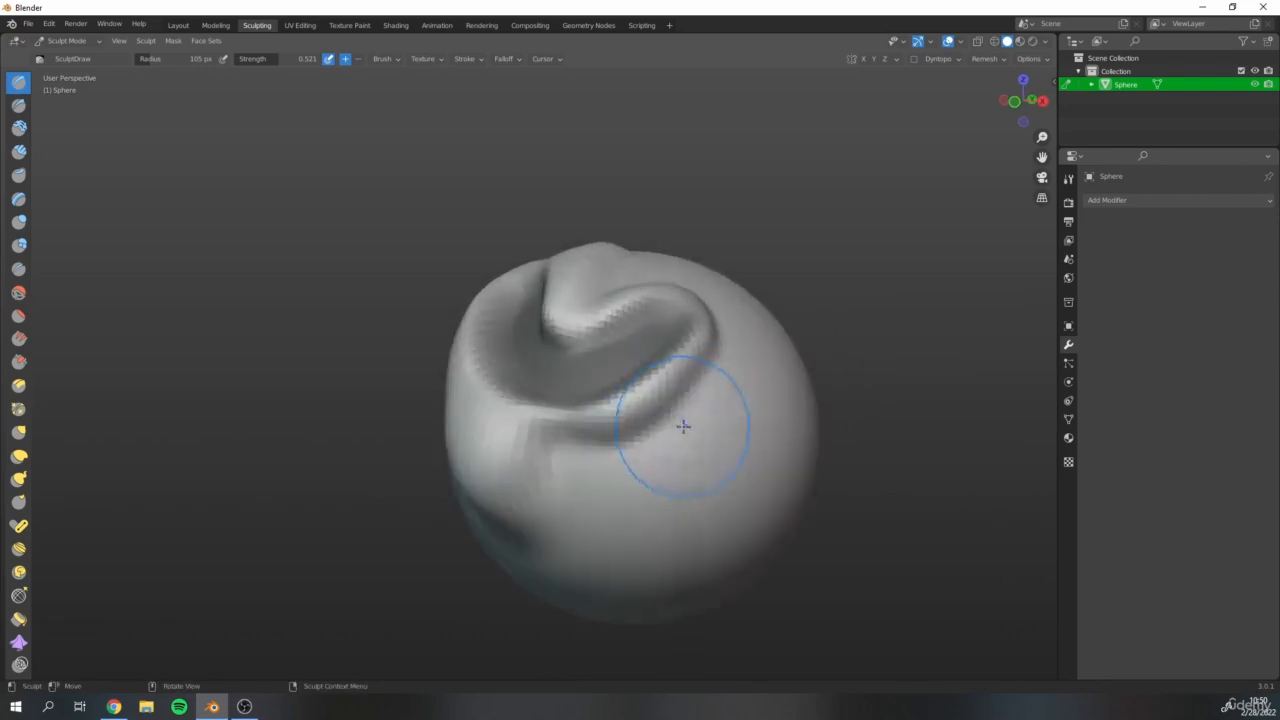
mouse_move(640, 389)
middle_mouse_down("shift")
mouse_move(569, 362)
mouse_move(449, 417)
middle_mouse_up("shift")
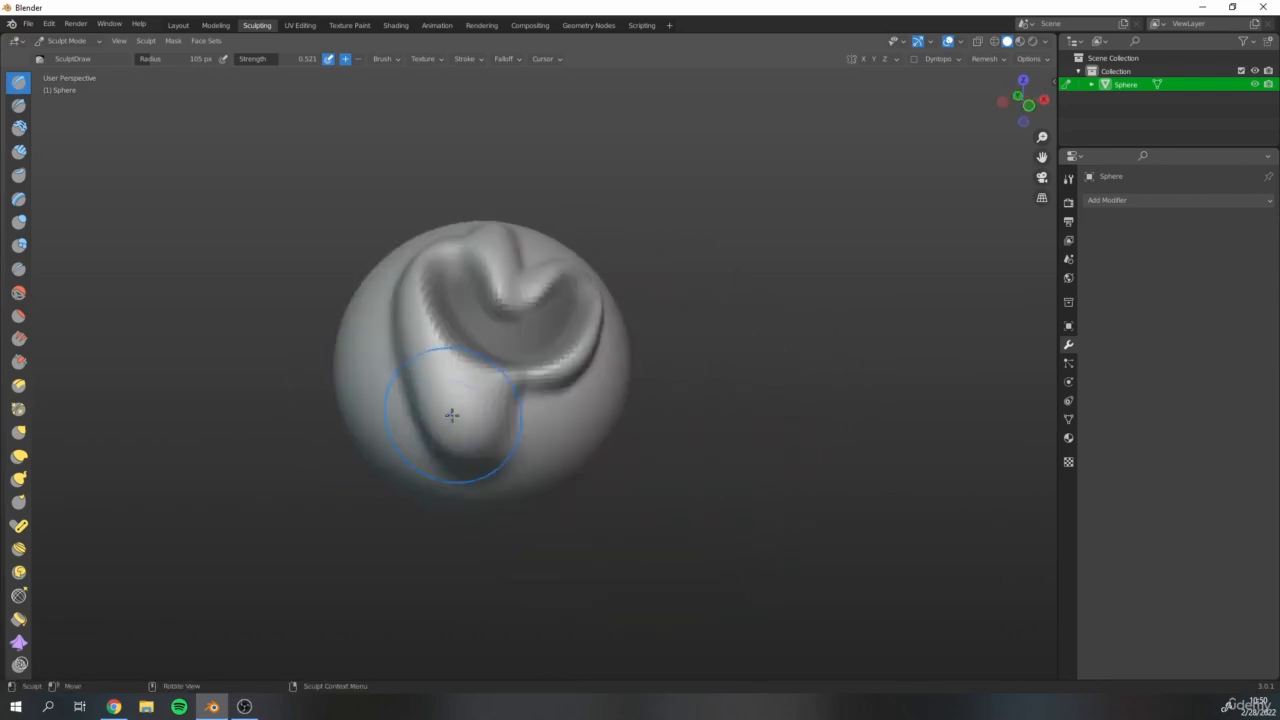
scroll(534, 348, "up", 3)
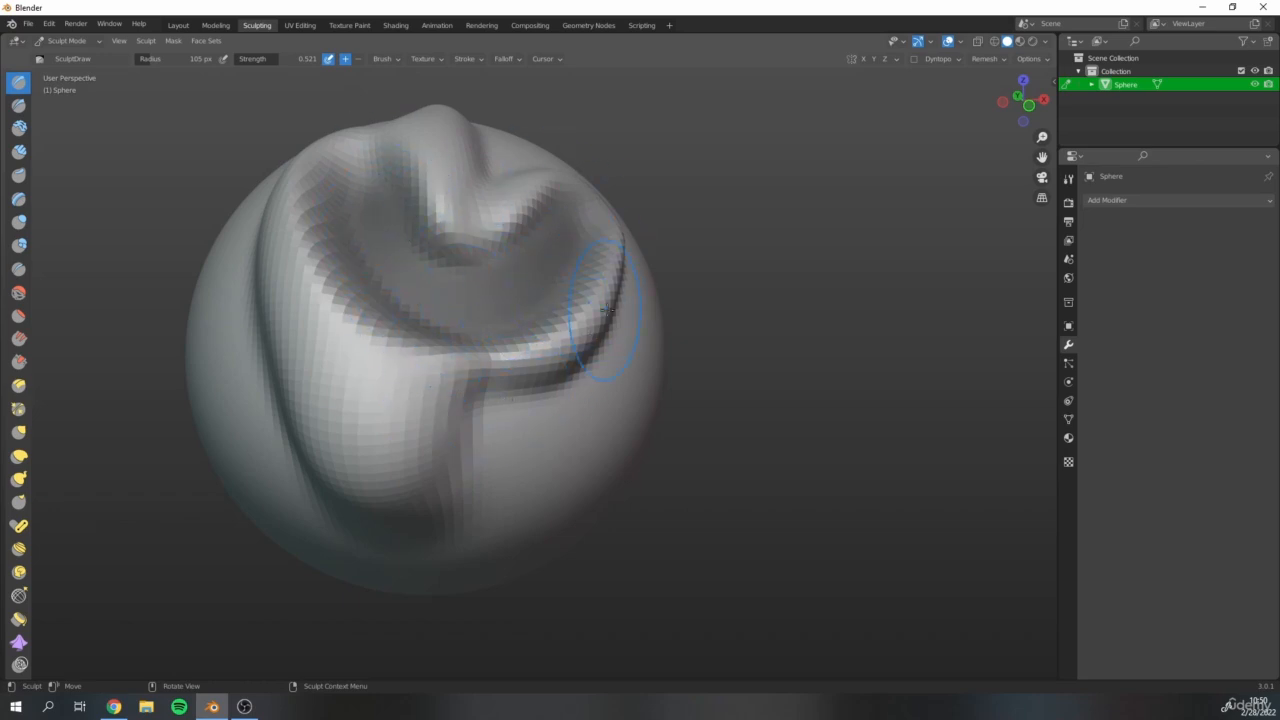
scroll(605, 310, "down", 5)
scroll(486, 409, "up", 4)
mouse_move(486, 409)
middle_mouse_down()
mouse_move(291, 325)
mouse_move(101, 450)
middle_mouse_up()
middle_click_drag(580, 402, 557, 372)
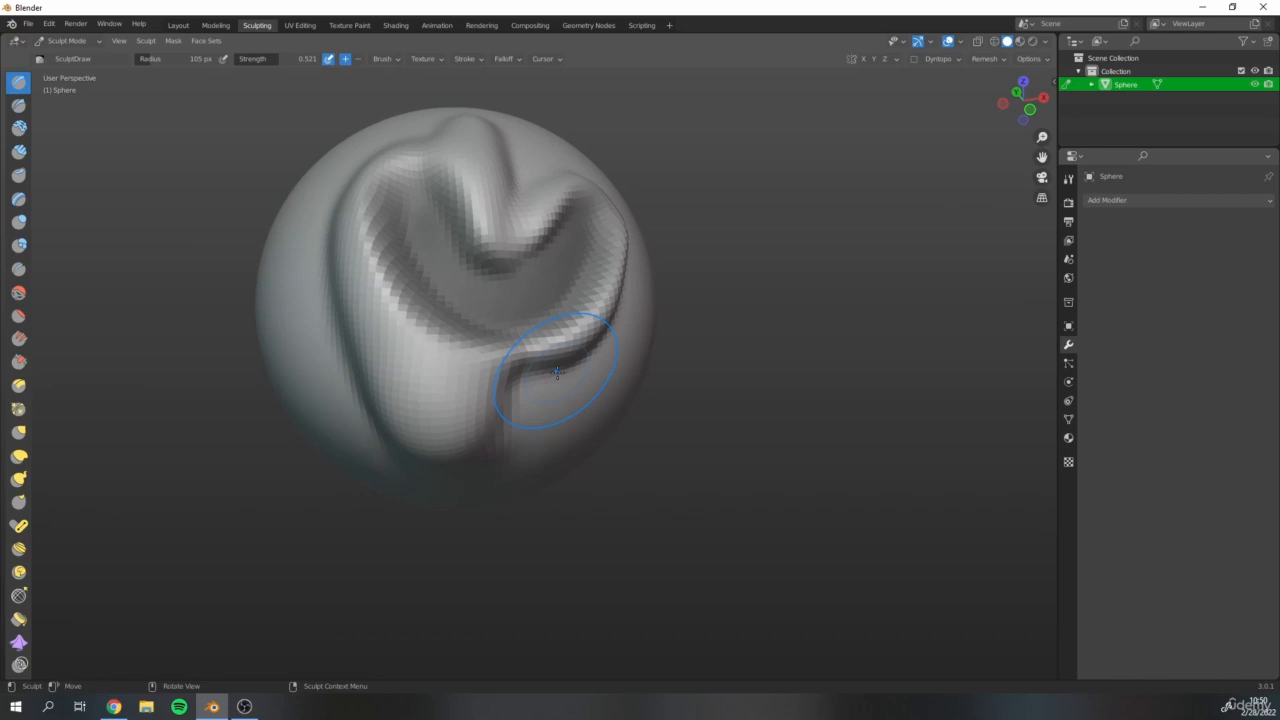
Activate the Grab brush and inspect the profile of the sculpted sphere from the side and front.
key("g")
mouse_move(463, 411)
left_mouse_down()
mouse_move(449, 408)
mouse_move(467, 403)
left_mouse_up()
scroll(512, 230, "down", 4)
middle_click_drag(513, 211, 143, 272)
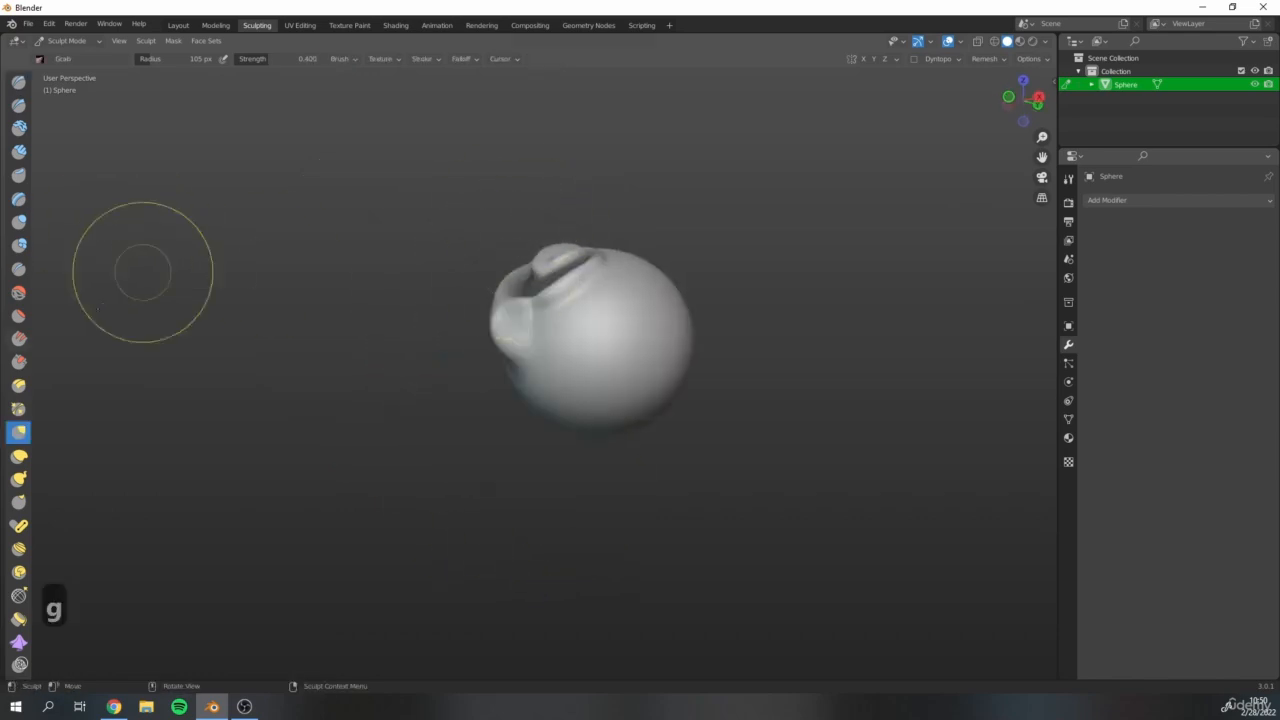
scroll(322, 401, "up", 3)
mouse_move(651, 318)
middle_mouse_down("shift")
mouse_move(536, 354)
mouse_move(337, 455)
middle_mouse_up("shift")
middle_click_drag(337, 455, 400, 474)
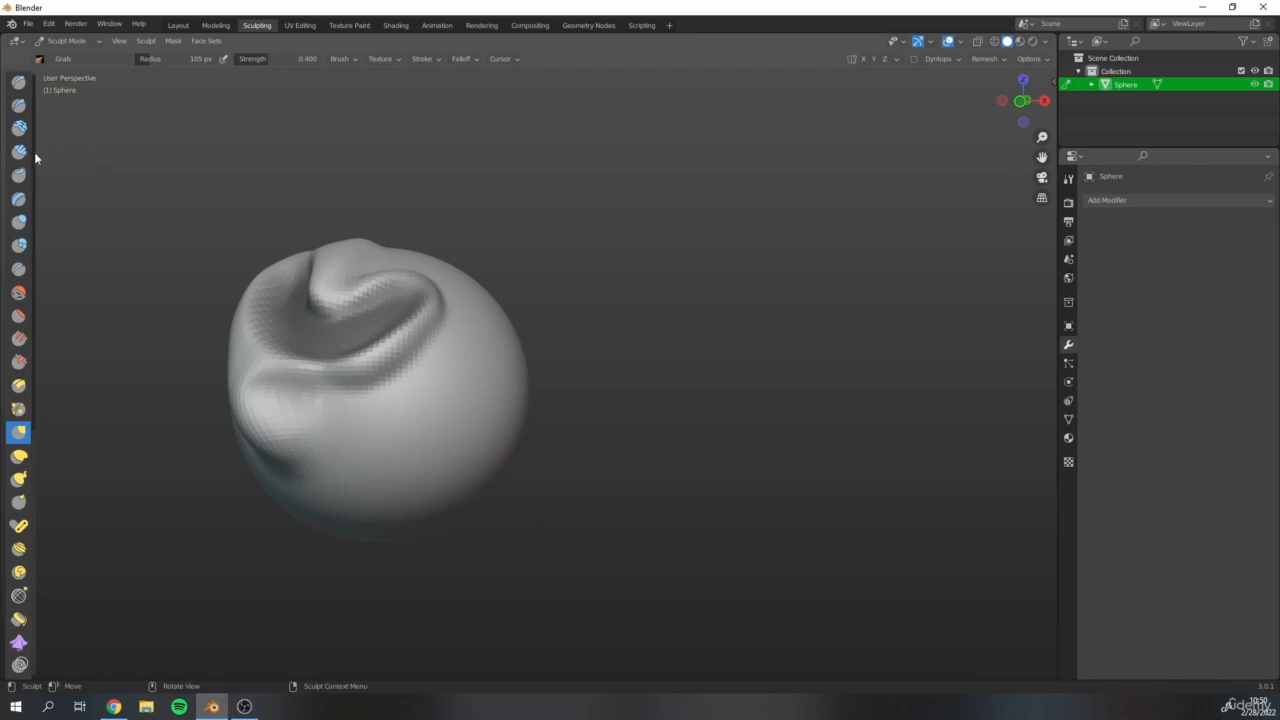
Paint a small dab of mask on the smooth surface below the heart-shaped ridge with the Mask brush.
scroll(34, 166, "down", 10)
left_click(19, 276)
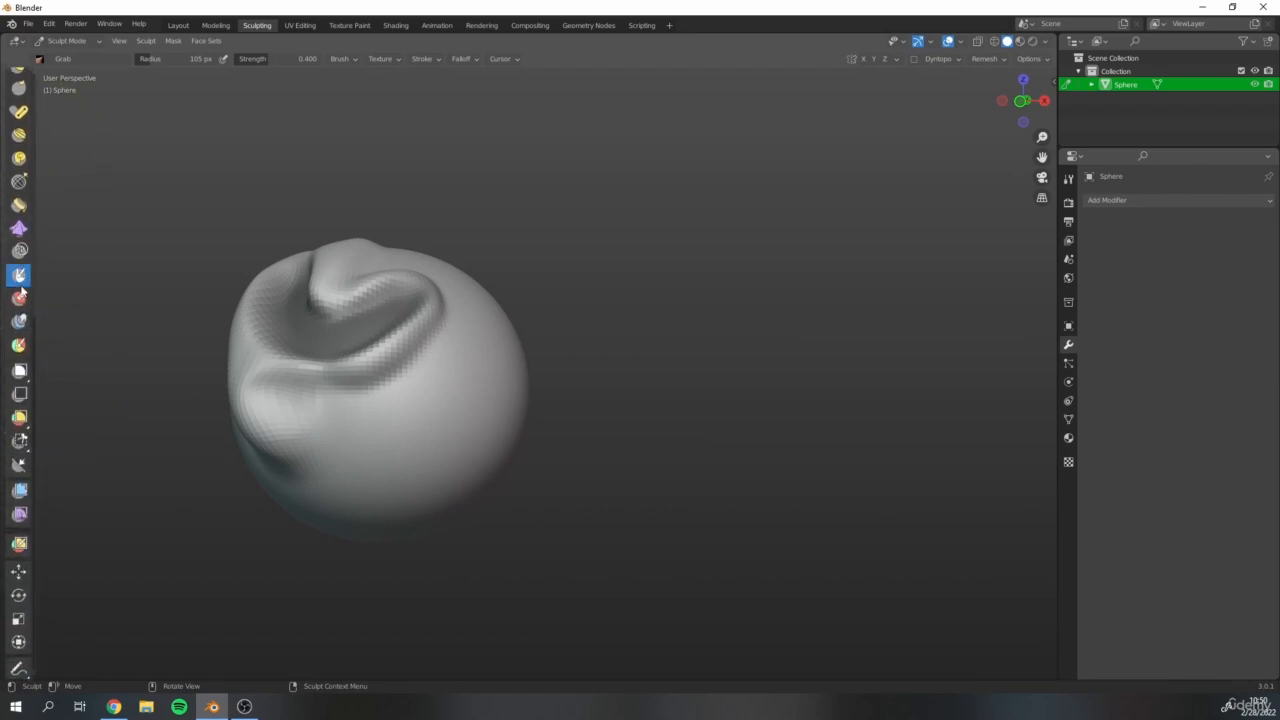
mouse_move(341, 414)
left_mouse_down()
mouse_move(335, 431)
mouse_move(361, 423)
mouse_move(348, 419)
left_mouse_up()
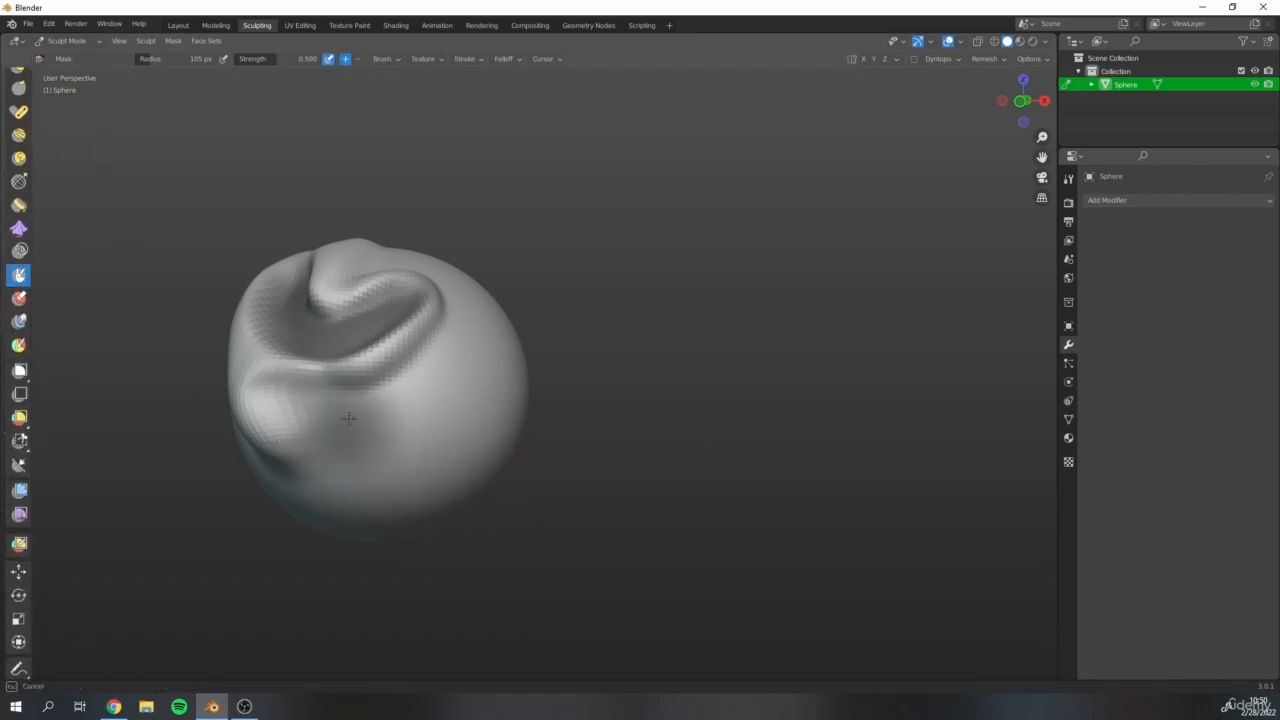
scroll(470, 396, "down", 2)
middle_click_drag(480, 386, 436, 392)
scroll(434, 396, "up", 4)
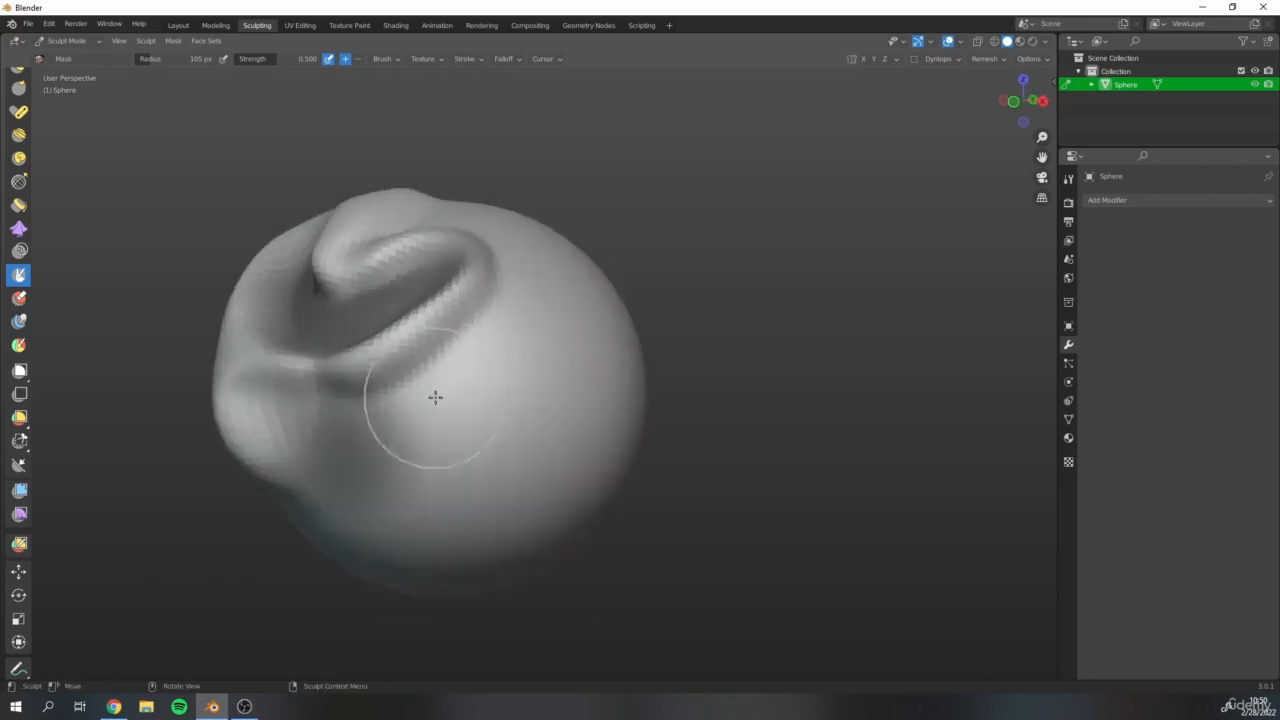
middle_click_drag(590, 348, 577, 402, "shift")
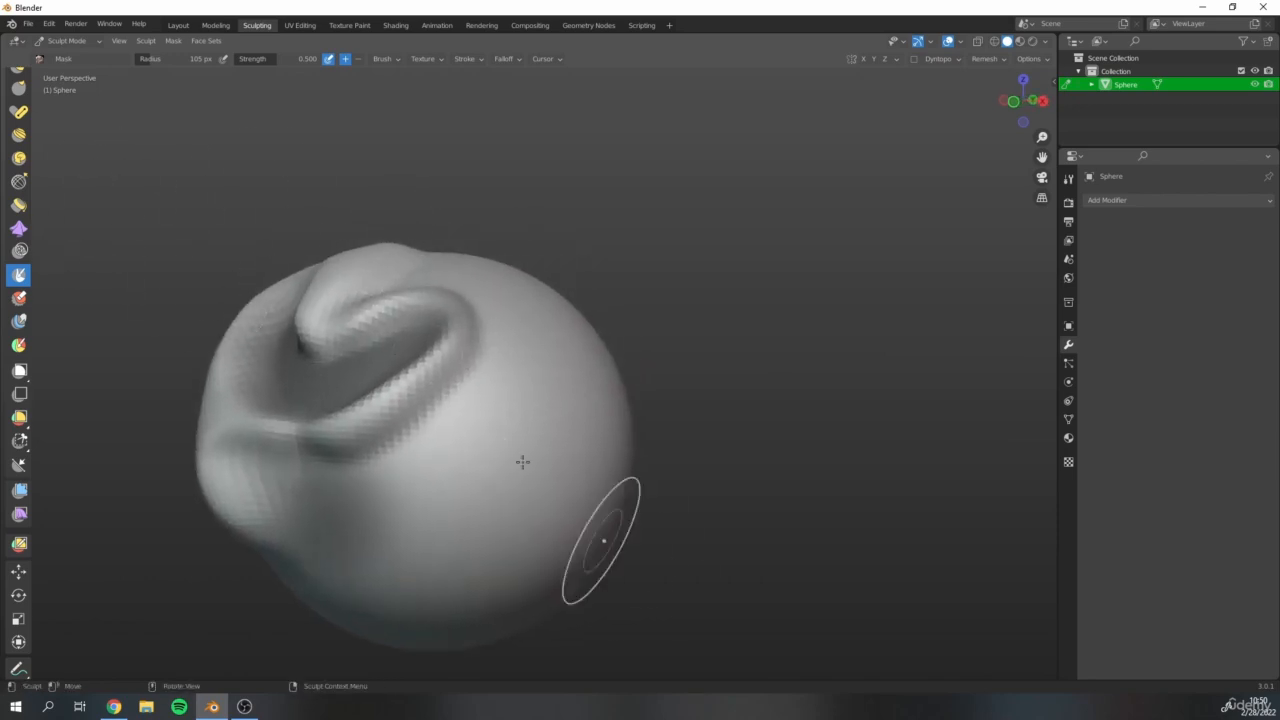
Mask a rectangular area on the smooth side of the sphere with the Box Mask tool.
left_click(19, 372)
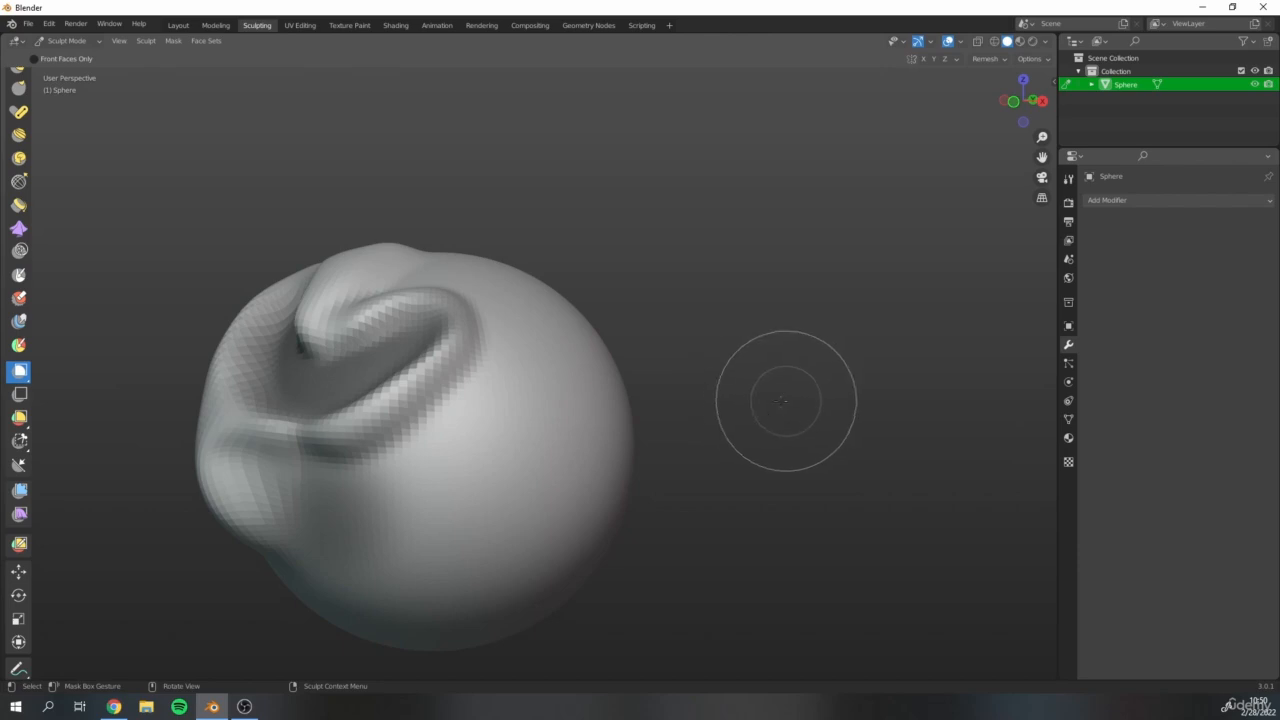
middle_click_drag(583, 429, 710, 368, "shift")
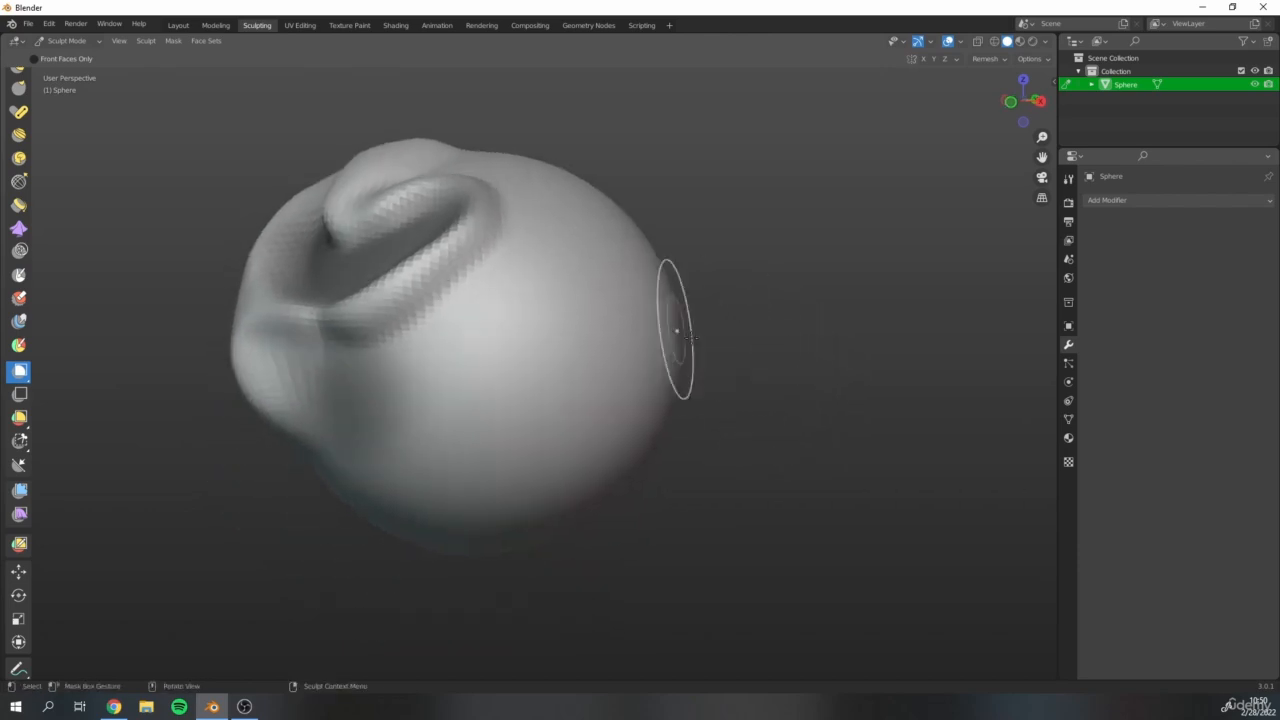
left_click_drag(459, 323, 619, 462)
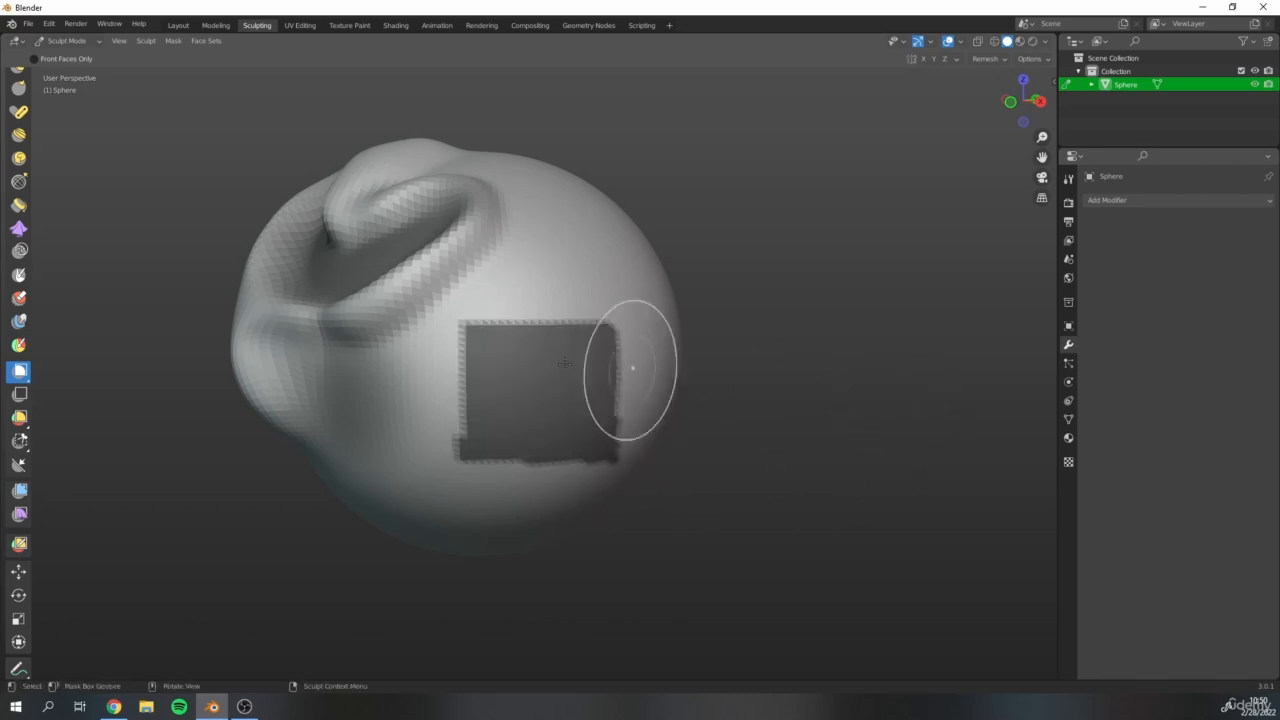
Build up the surface around all four edges of the rectangular mask with the Draw brush.
scroll(634, 366, "up", 4)
scroll(600, 343, "down", 4)
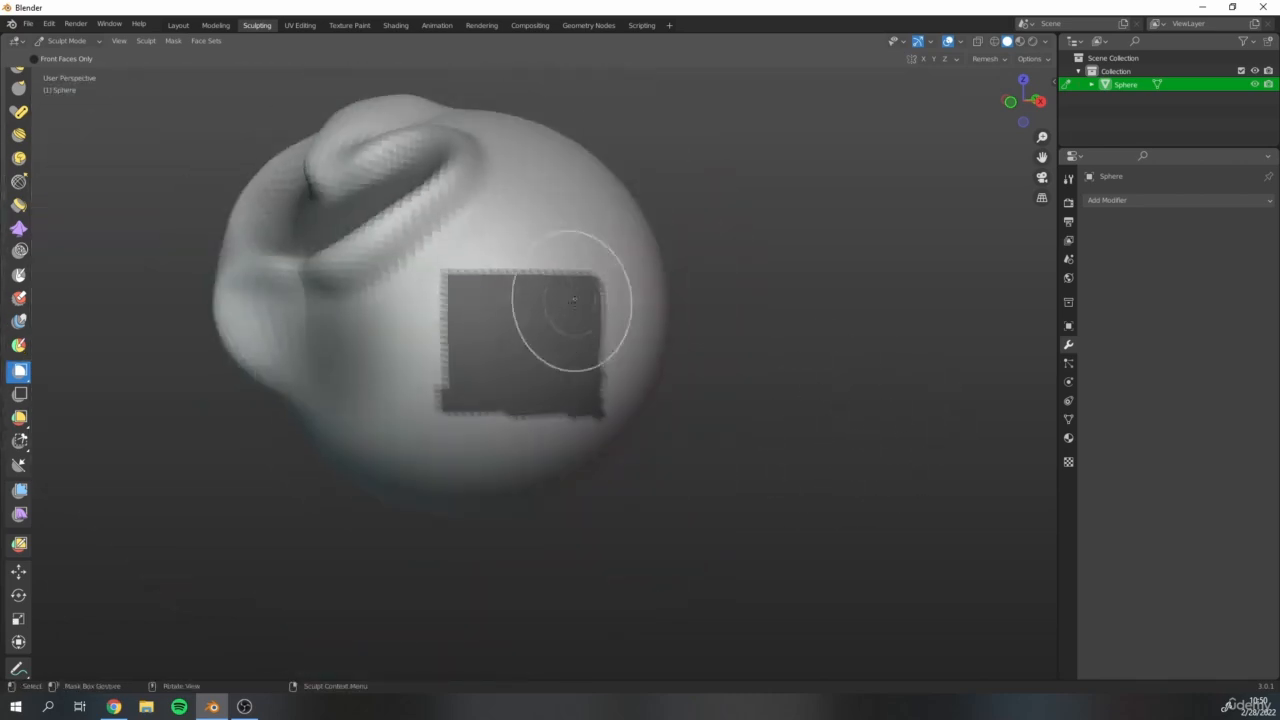
middle_click_drag(557, 300, 449, 314)
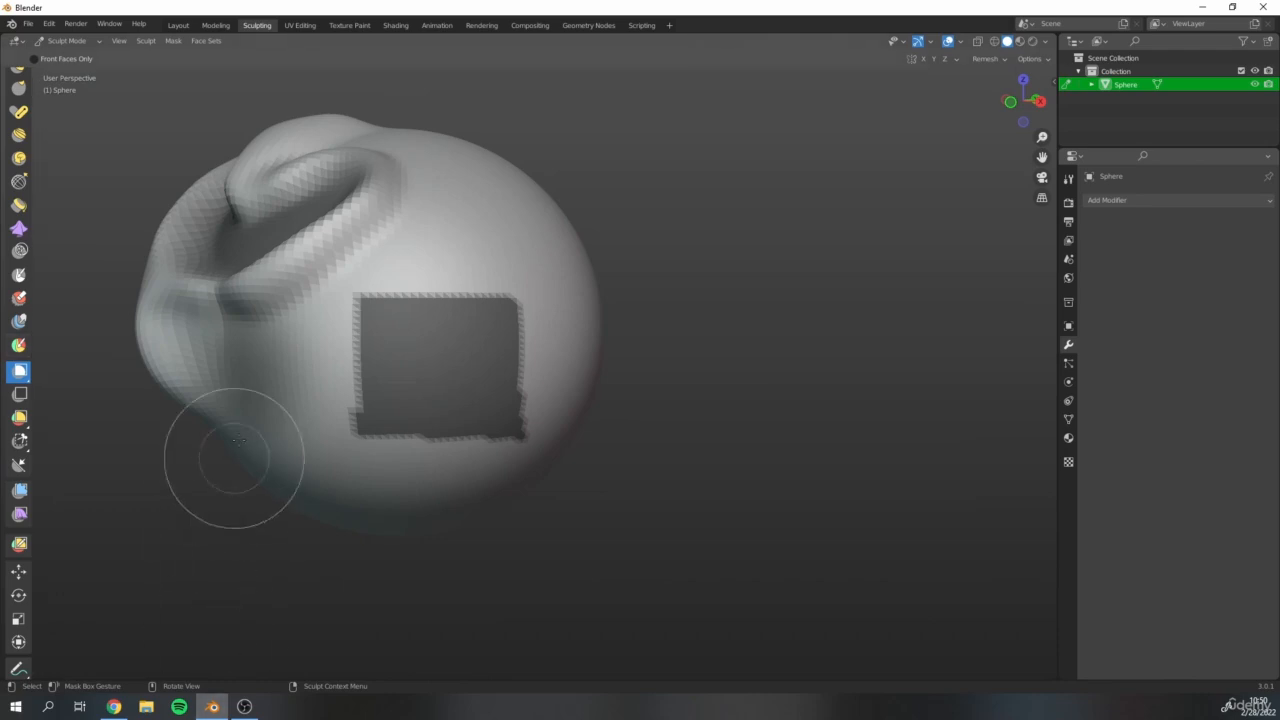
key("d")
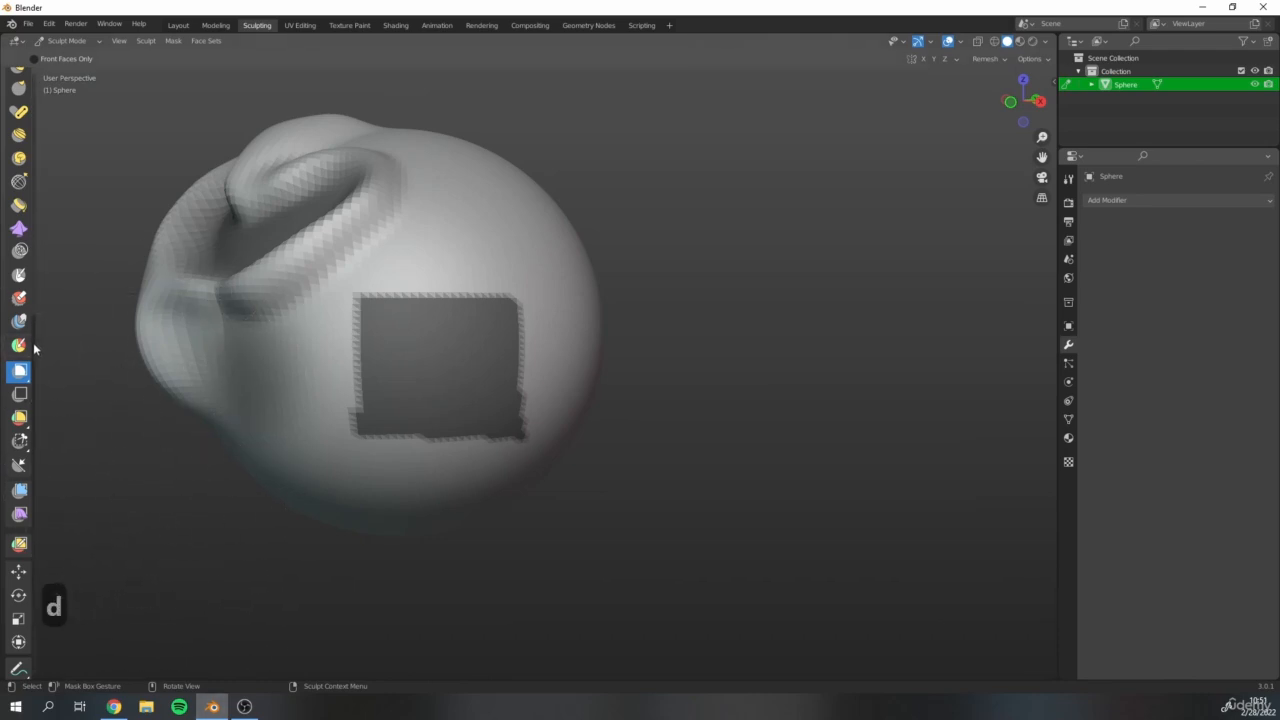
scroll(33, 342, "up", 10)
left_click(19, 84)
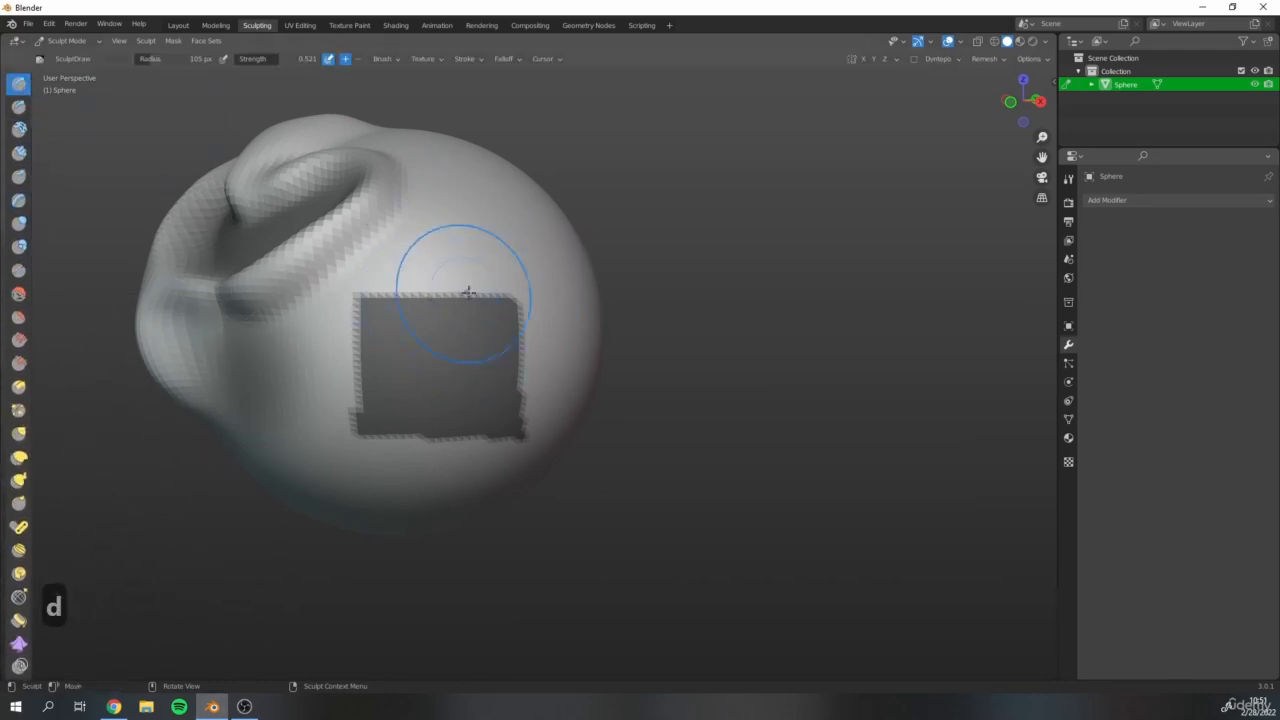
mouse_move(468, 291)
left_mouse_down()
mouse_move(545, 310)
mouse_move(545, 430)
mouse_move(426, 460)
mouse_move(342, 462)
mouse_move(355, 327)
left_mouse_up()
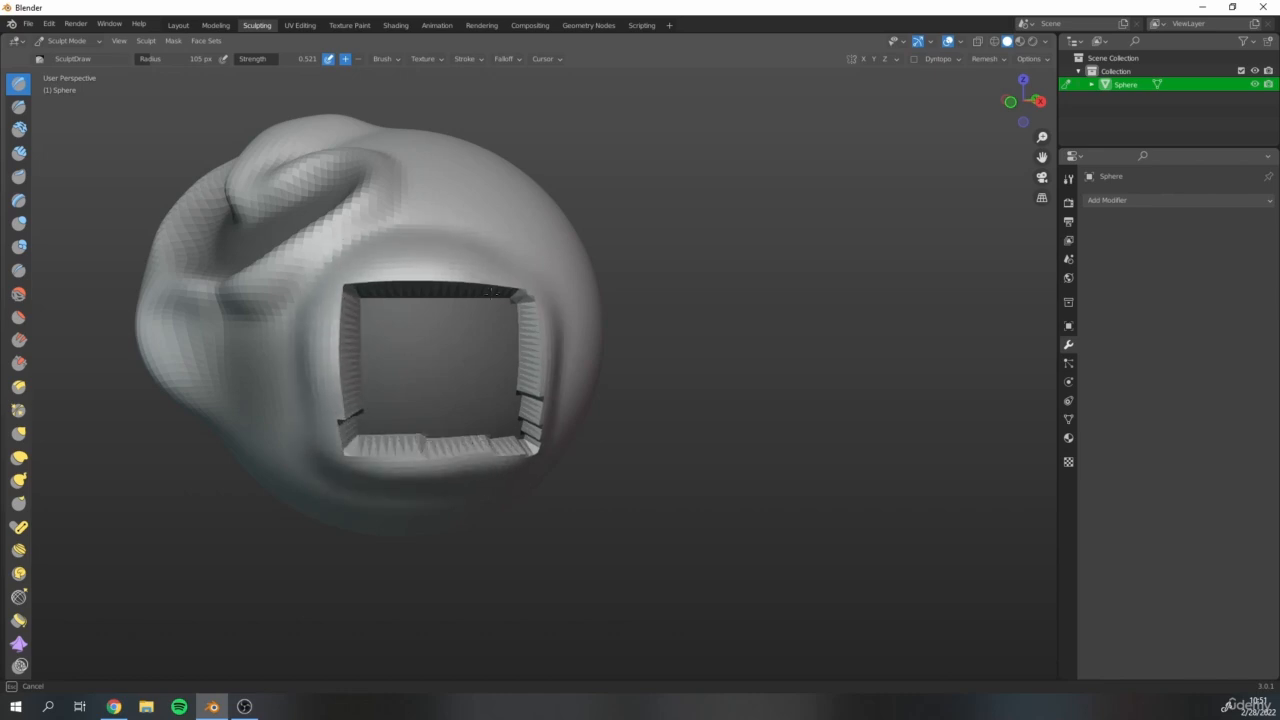
Examine the raised walls around the rectangular mask up close, and check the masked area on the opposite side of the sphere.
scroll(261, 341, "up", 5)
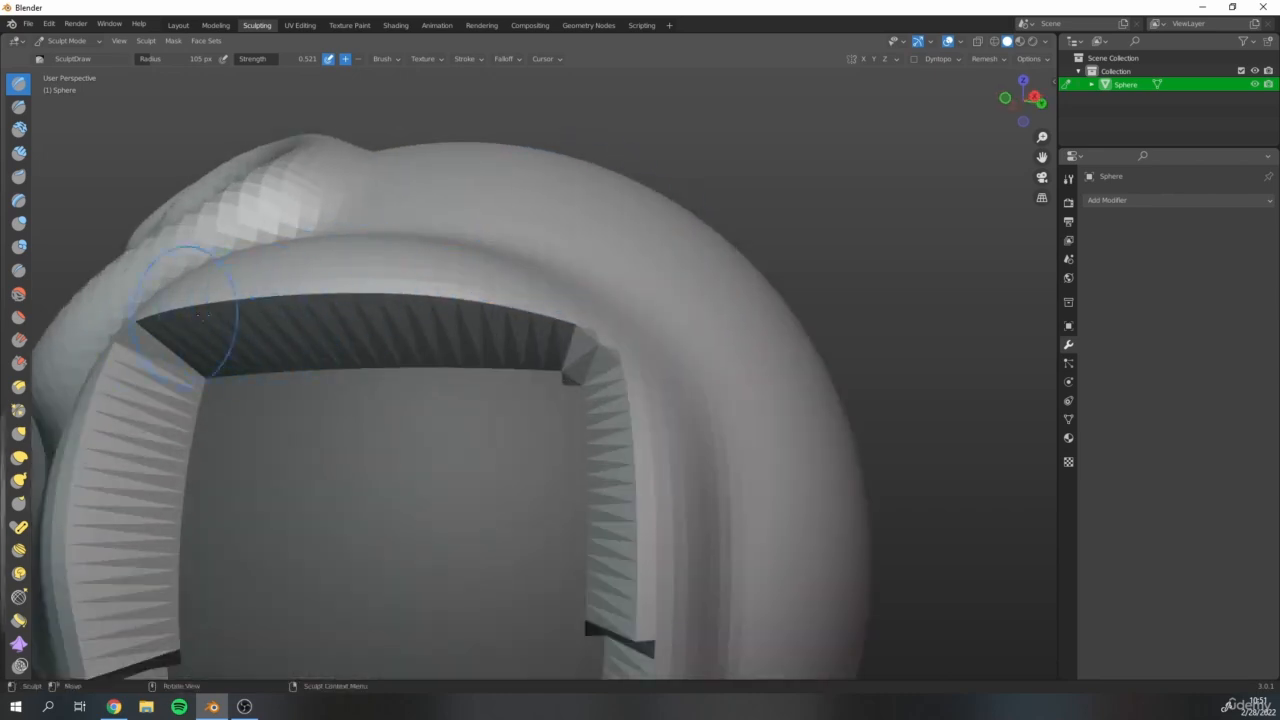
middle_click_drag(475, 345, 347, 414)
scroll(343, 374, "down", 7)
middle_click_drag(573, 449, 310, 345, "shift")
middle_click_drag(375, 345, 221, 300)
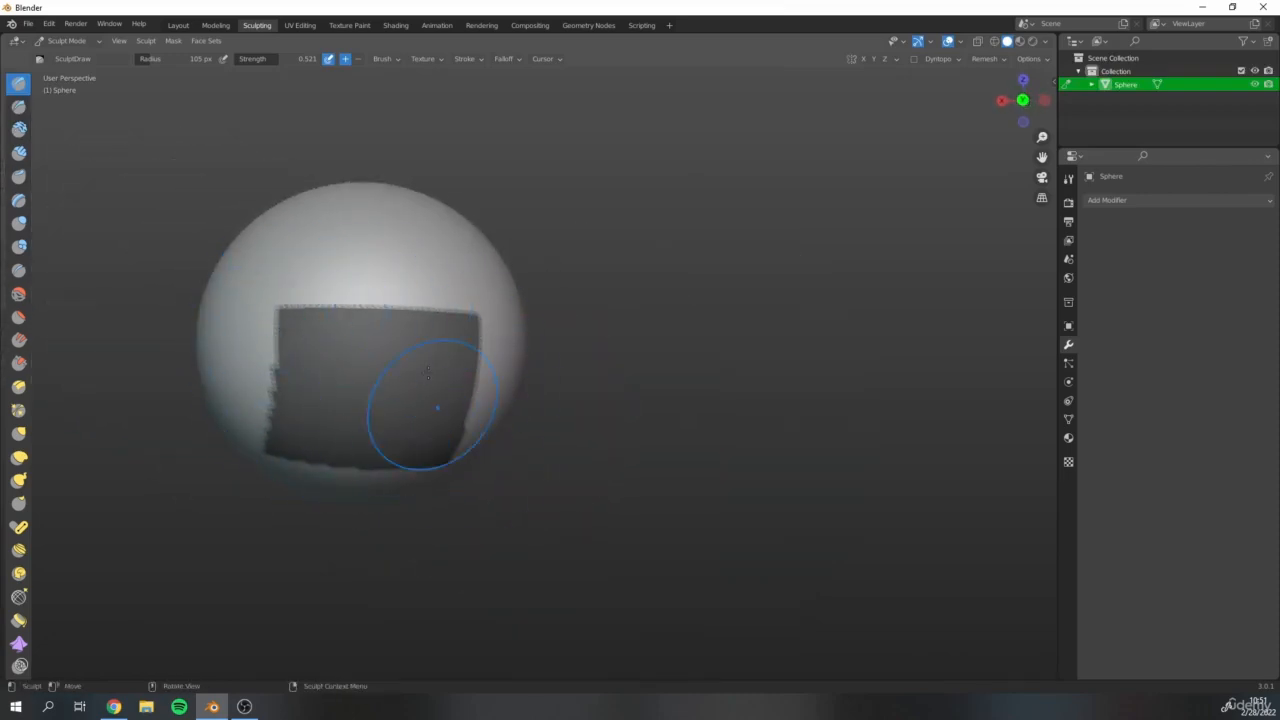
mouse_move(287, 280)
left_mouse_down()
mouse_move(480, 310)
mouse_move(465, 440)
mouse_move(260, 458)
mouse_move(277, 229)
left_mouse_up()
mouse_move(277, 229)
middle_mouse_down()
mouse_move(457, 257)
mouse_move(342, 323)
mouse_move(300, 290)
mouse_move(371, 274)
mouse_move(459, 311)
mouse_move(353, 279)
mouse_move(290, 286)
middle_mouse_up()
Examine the heart-shaped ridge and the walled rectangular recess from above and from the side.
middle_click_drag(383, 273, 560, 195, "shift")
scroll(434, 257, "up", 3)
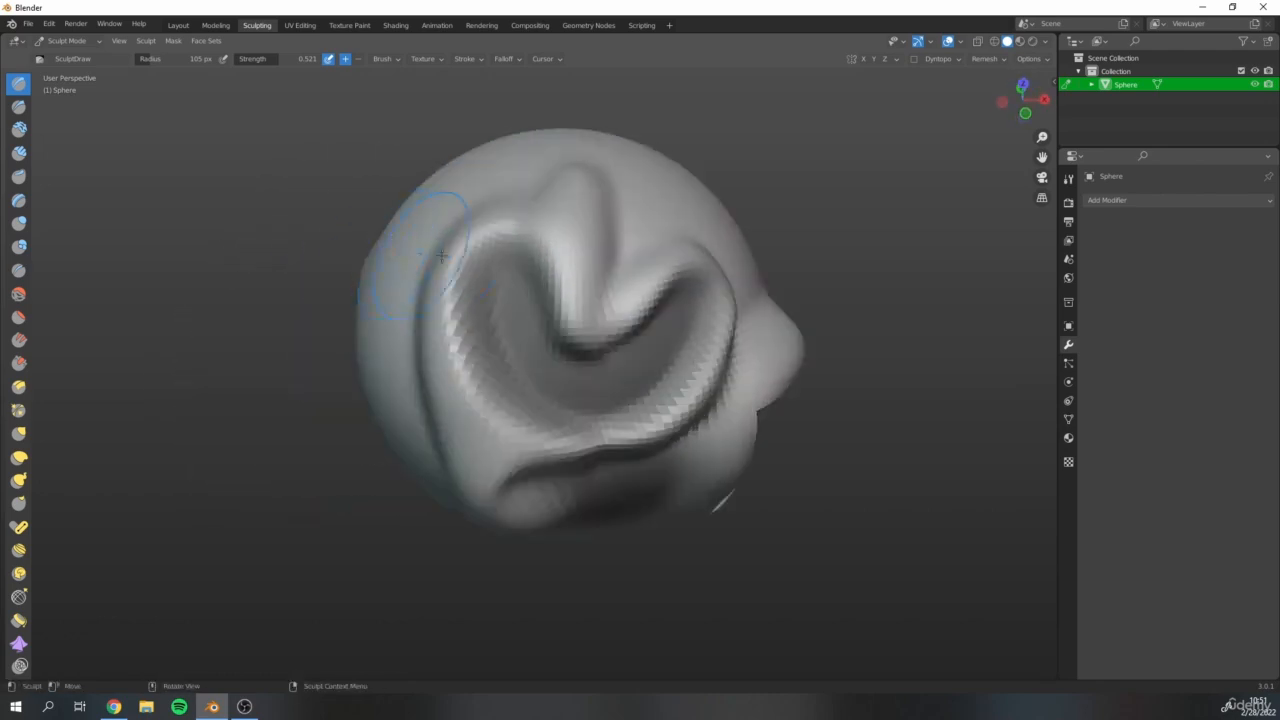
middle_click_drag(434, 257, 360, 262, "shift")
scroll(20, 572, "down", 8)
middle_click_drag(331, 319, 285, 430, "shift")
mouse_move(308, 341)
middle_mouse_down()
mouse_move(337, 329)
mouse_move(314, 474)
middle_mouse_up()
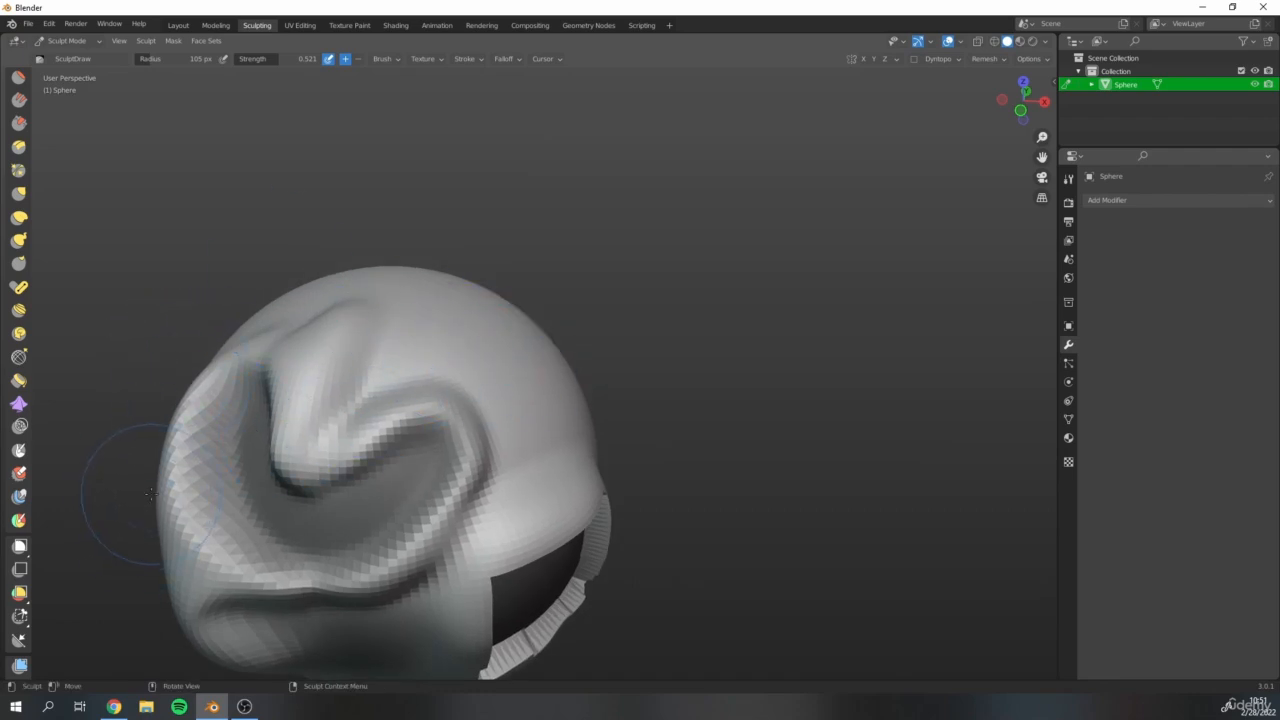
Hide box-shaped sections of the sphere's smooth side above the rectangular recess with the Box Hide tool.
left_click(27, 574)
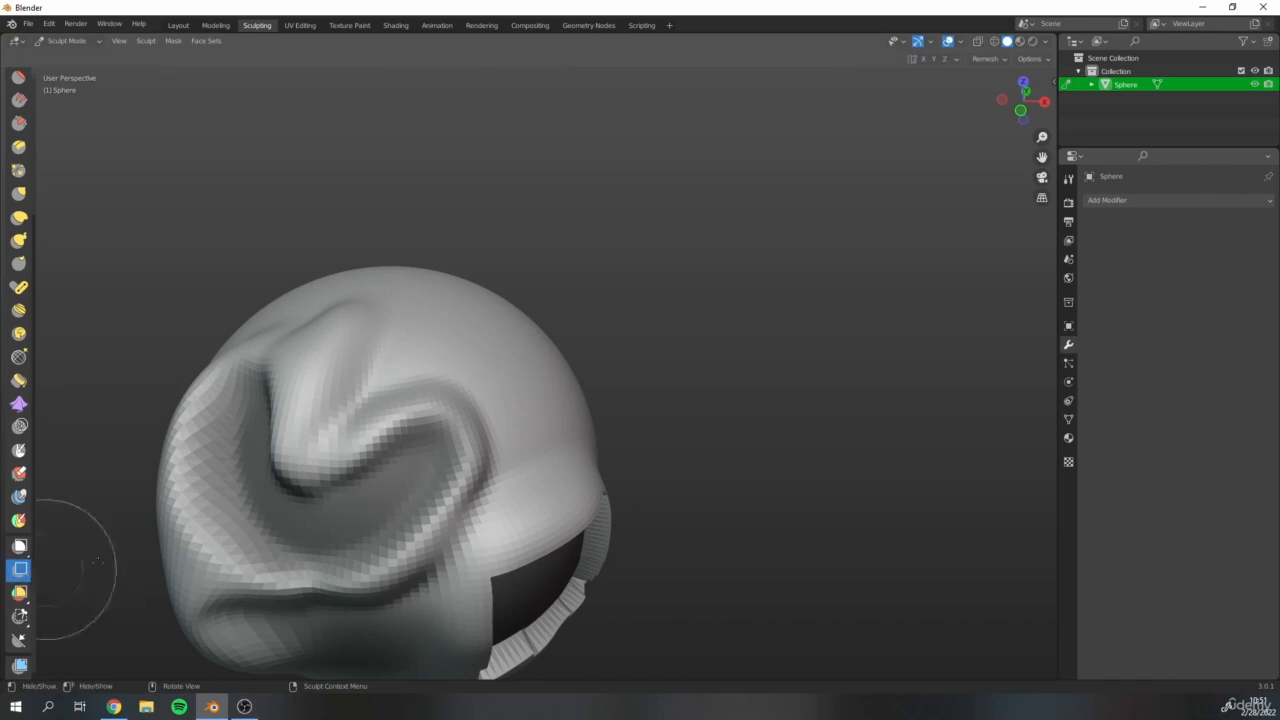
mouse_move(418, 352)
middle_mouse_down()
mouse_move(352, 358)
mouse_move(393, 351)
middle_mouse_up()
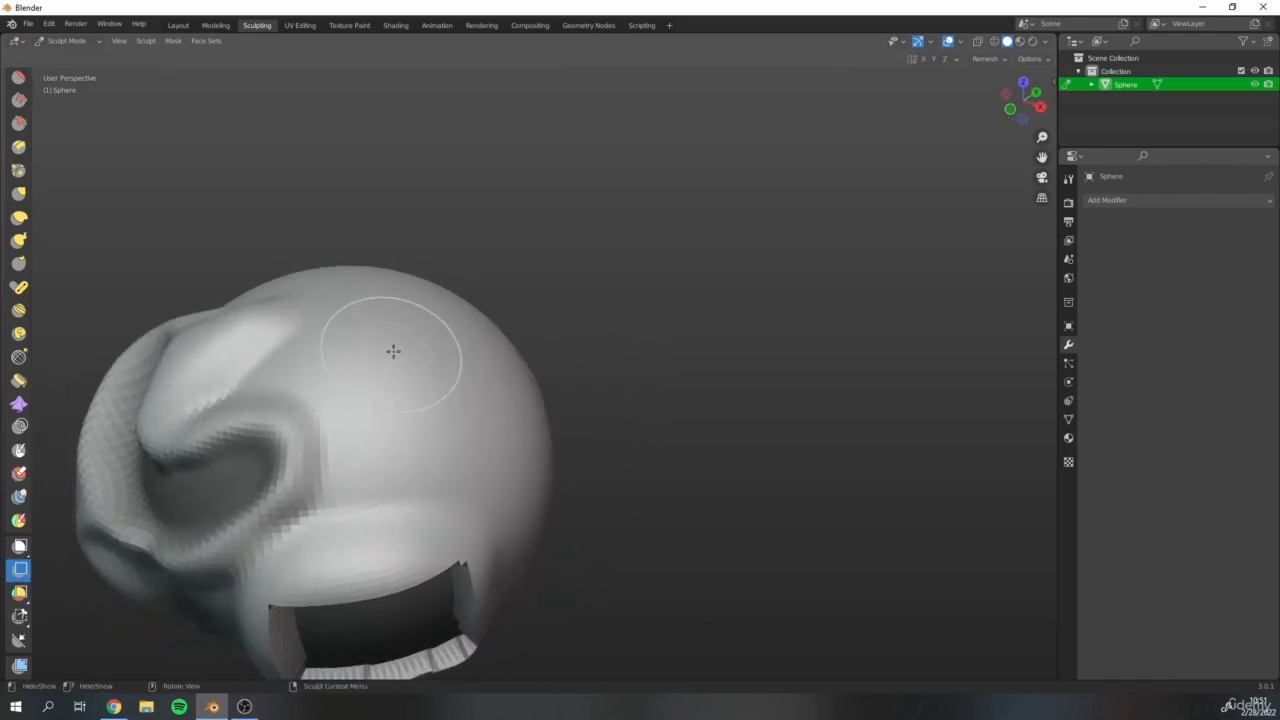
left_click_drag(328, 337, 590, 532)
scroll(678, 446, "down", 4)
middle_click_drag(678, 445, 551, 435)
middle_click_drag(720, 499, 548, 470, "shift")
scroll(510, 472, "up", 4)
mouse_move(461, 347)
middle_mouse_down()
mouse_move(429, 400)
mouse_move(543, 571)
middle_mouse_up()
middle_click_drag(409, 394, 526, 408)
scroll(512, 404, "down", 1)
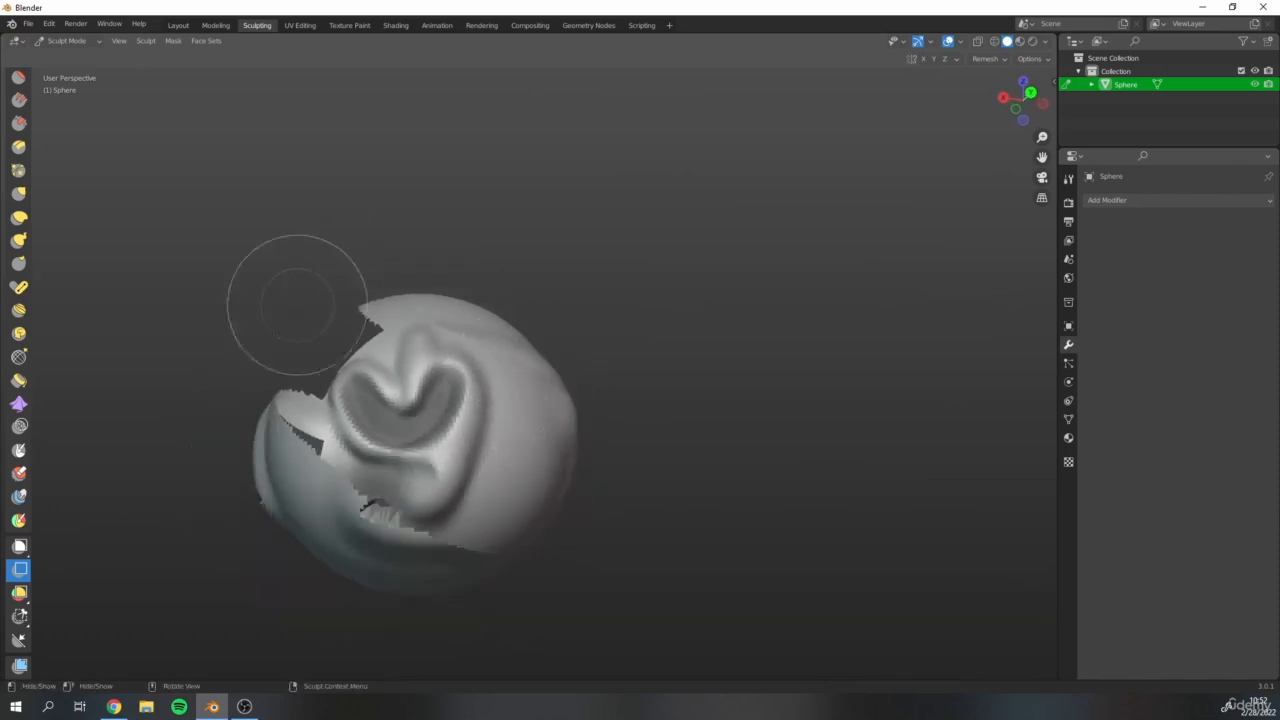
Examine the openings left by the hidden sections from the back, side and front of the sphere.
scroll(297, 308, "up", 1)
middle_click_drag(445, 398, 555, 369)
scroll(295, 350, "down", 4)
middle_click_drag(306, 395, 553, 465)
scroll(303, 197, "up", 2)
scroll(131, 250, "down", 1)
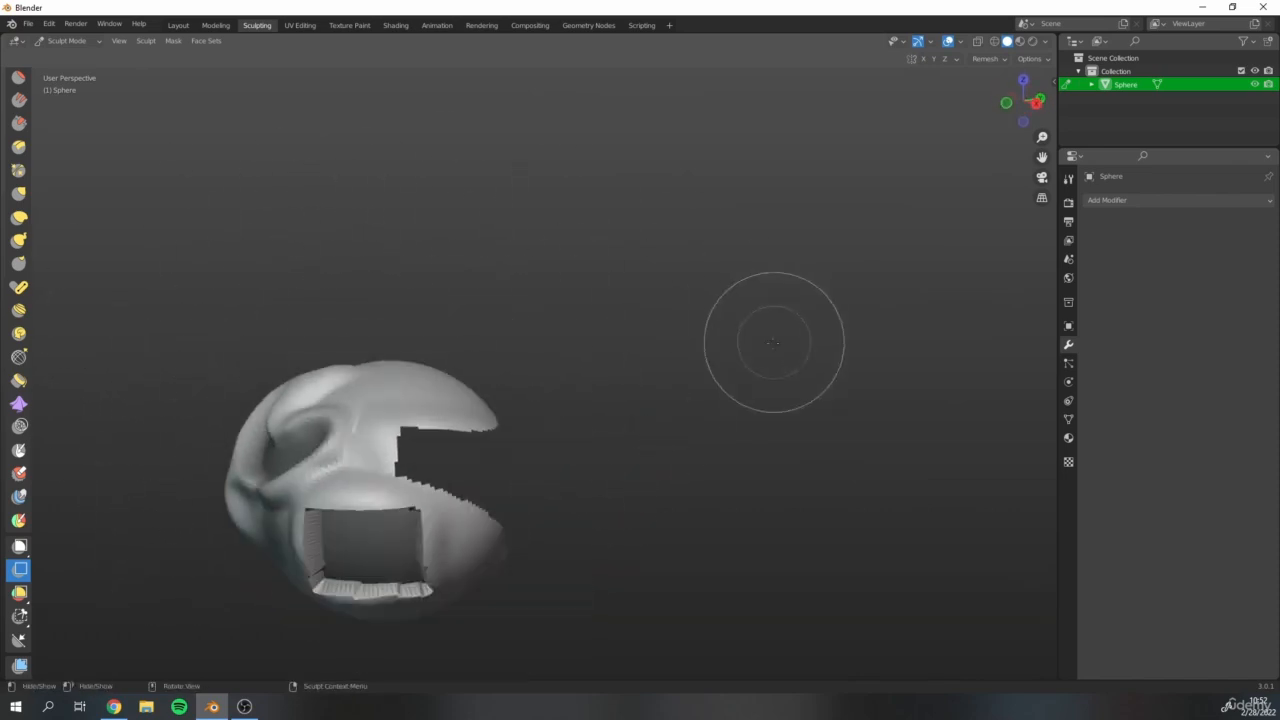
middle_click_drag(391, 211, 570, 362, "shift")
scroll(565, 375, "down", 1)
middle_click_drag(495, 428, 545, 319)
scroll(440, 290, "up", 3)
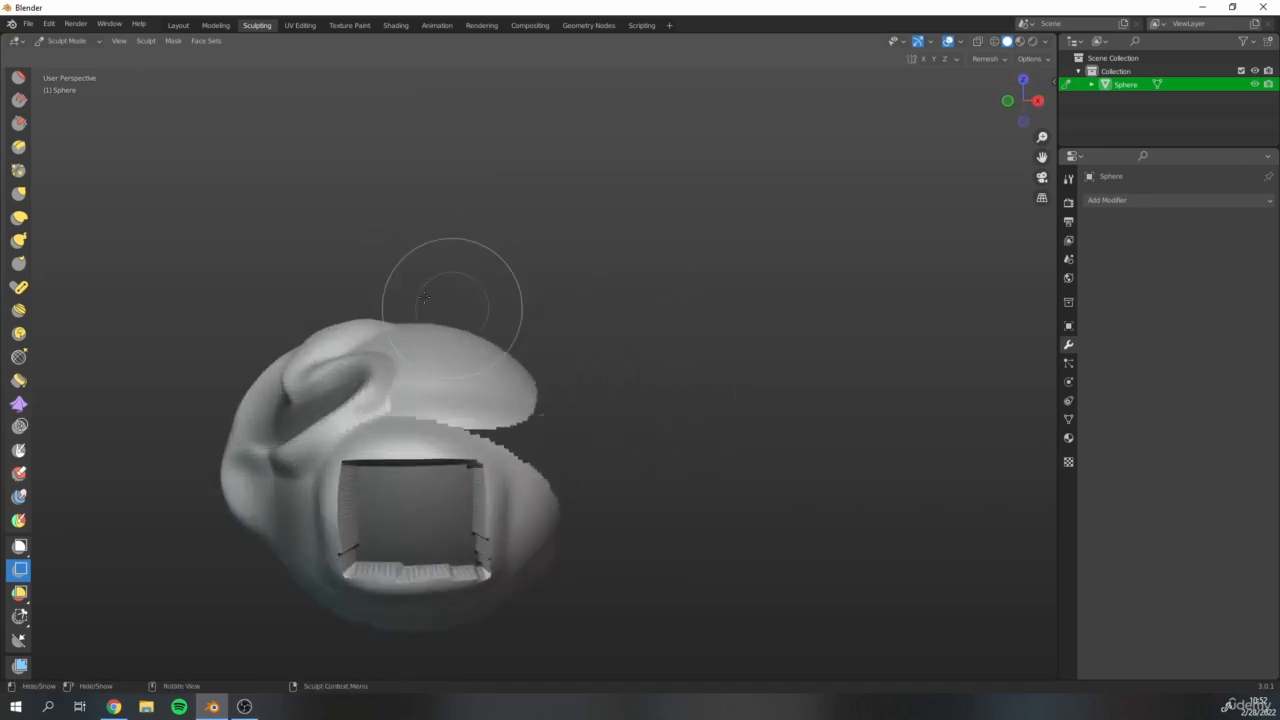
middle_click_drag(440, 377, 511, 251, "shift")
middle_click_drag(547, 204, 417, 254, "shift")
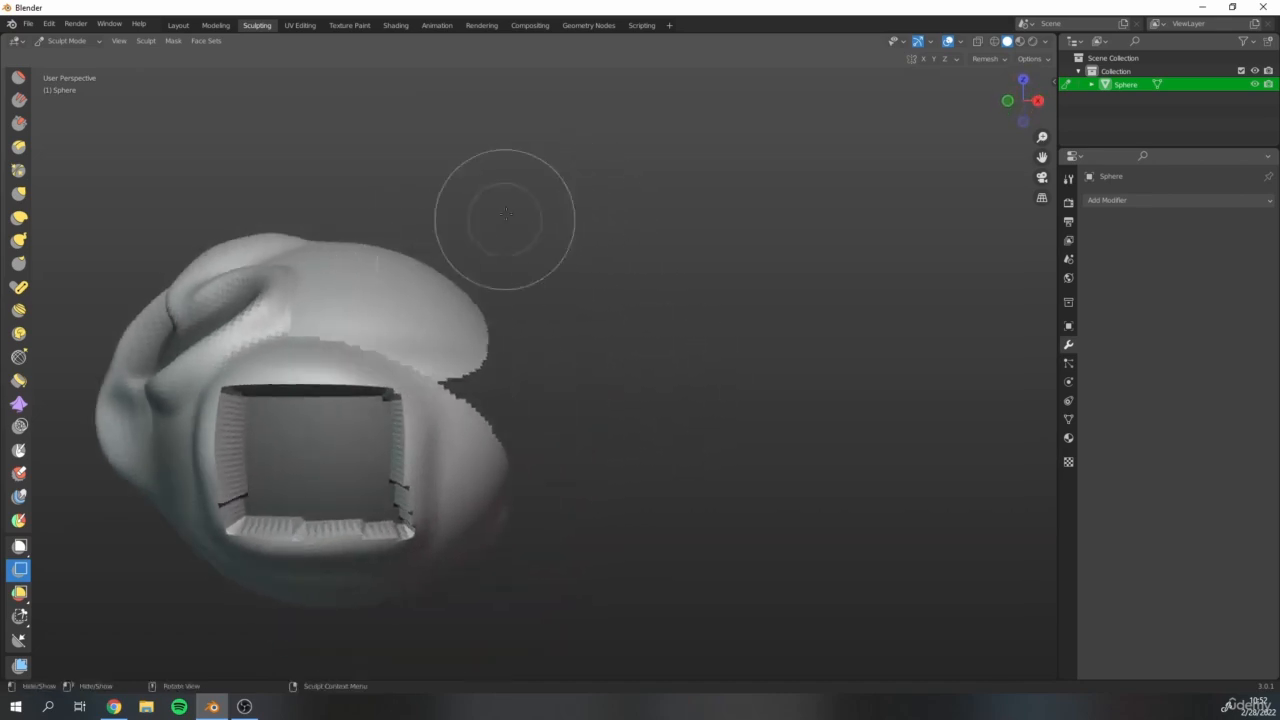
middle_click_drag(503, 220, 558, 241)
Hide the upper part of the sphere and the heart-shaped ridge with Box Hide, leaving only the area around the rectangular recess.
left_click_drag(332, 207, 609, 411)
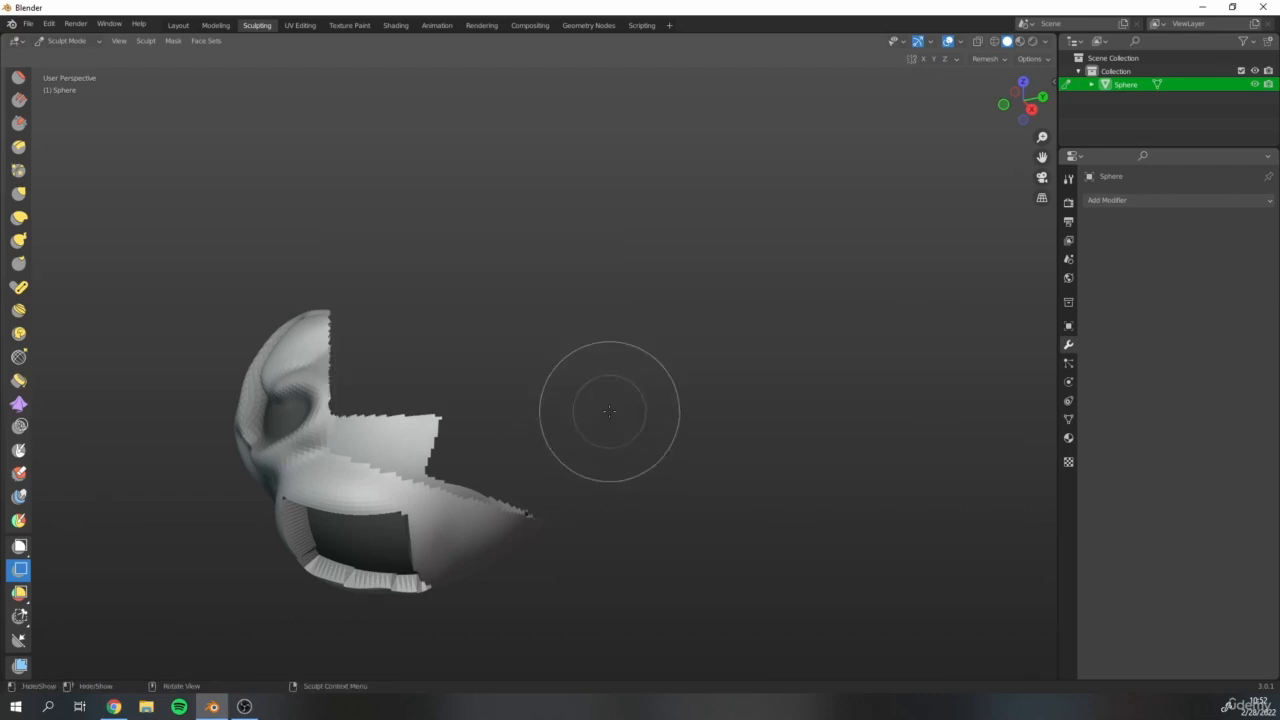
mouse_move(293, 500)
middle_mouse_down()
mouse_move(423, 323)
mouse_move(429, 443)
middle_mouse_up()
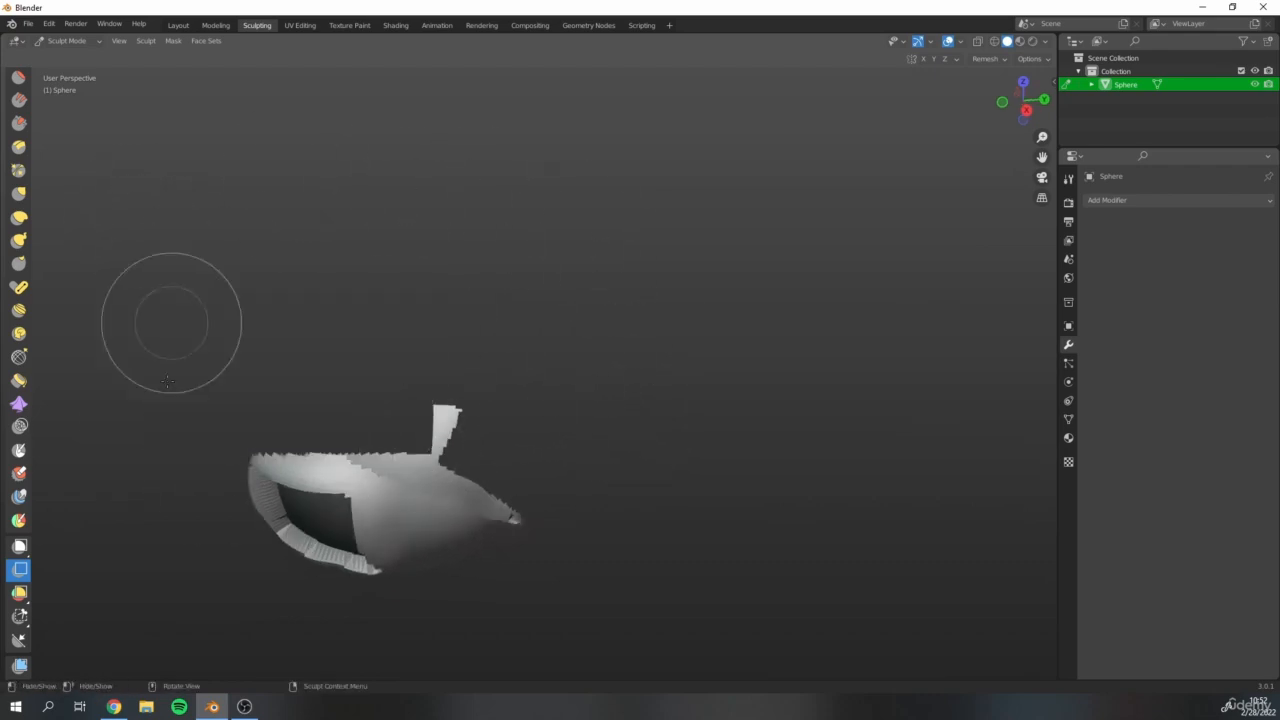
mouse_move(234, 334)
left_mouse_down()
mouse_move(471, 434)
mouse_move(480, 457)
left_mouse_up()
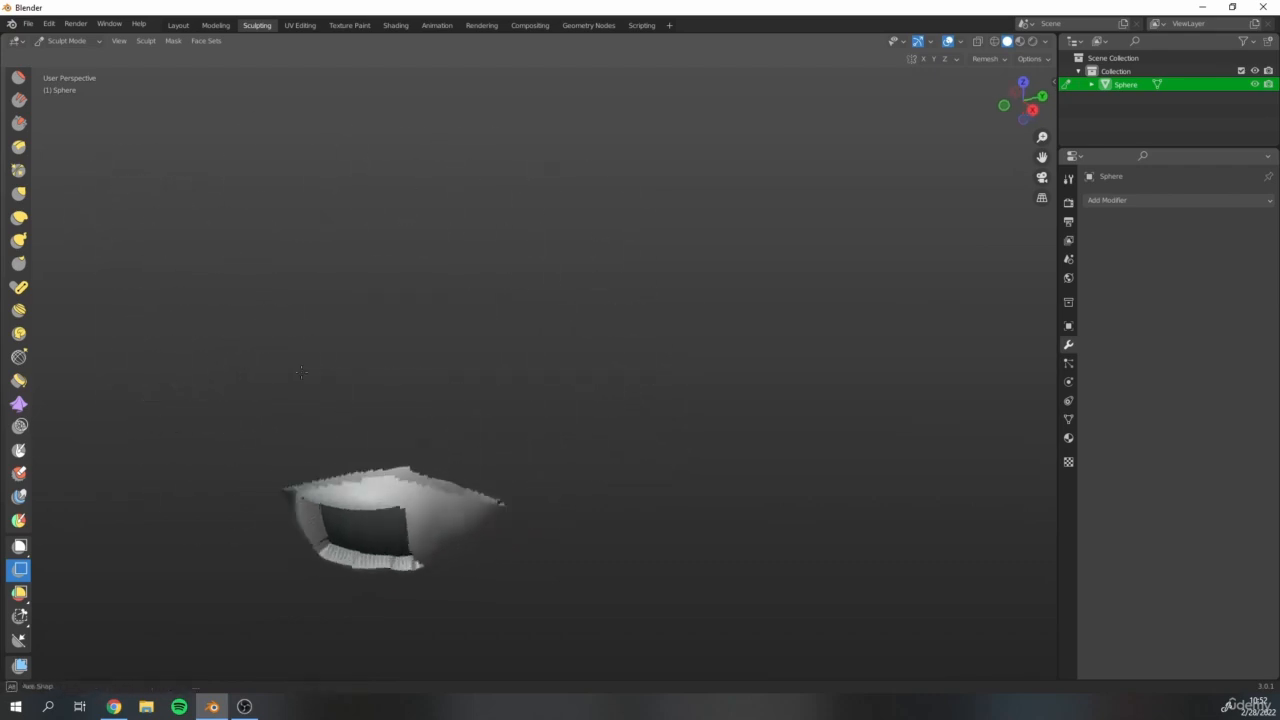
mouse_move(480, 457)
middle_mouse_down()
mouse_move(433, 415)
mouse_move(330, 420)
mouse_move(357, 349)
mouse_move(203, 389)
middle_mouse_up()
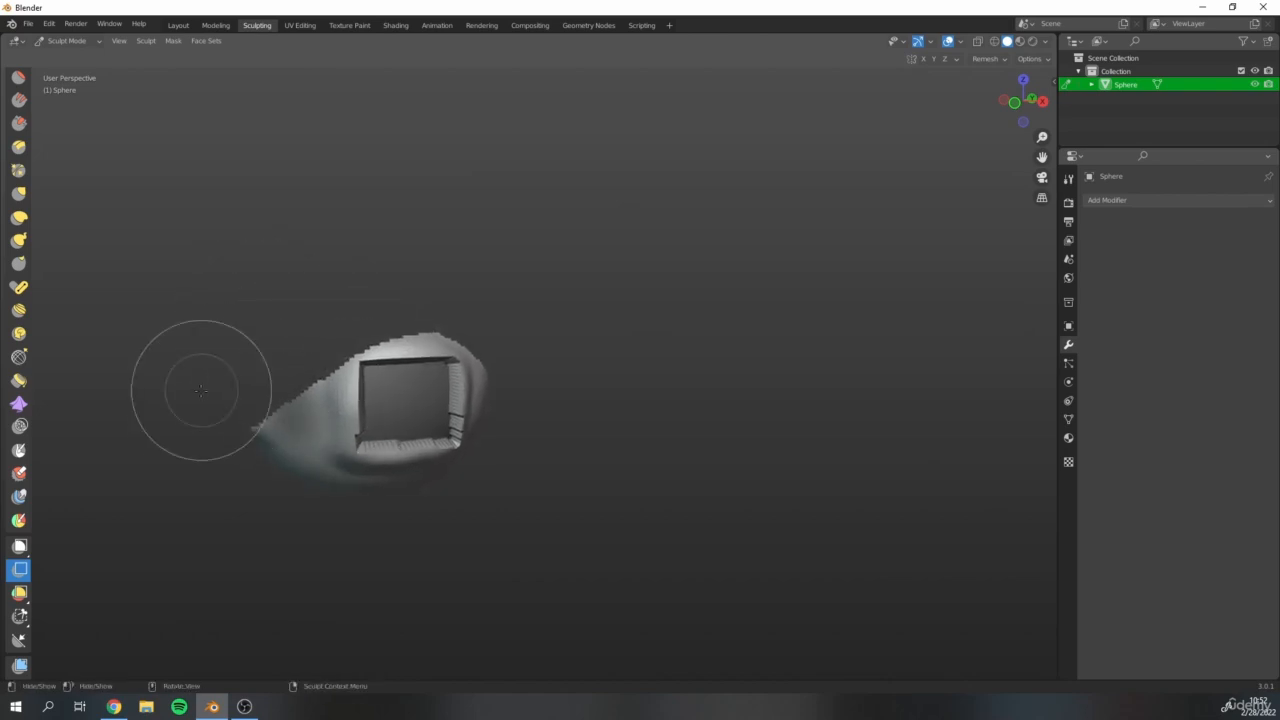
middle_click_drag(391, 330, 442, 419, "shift")
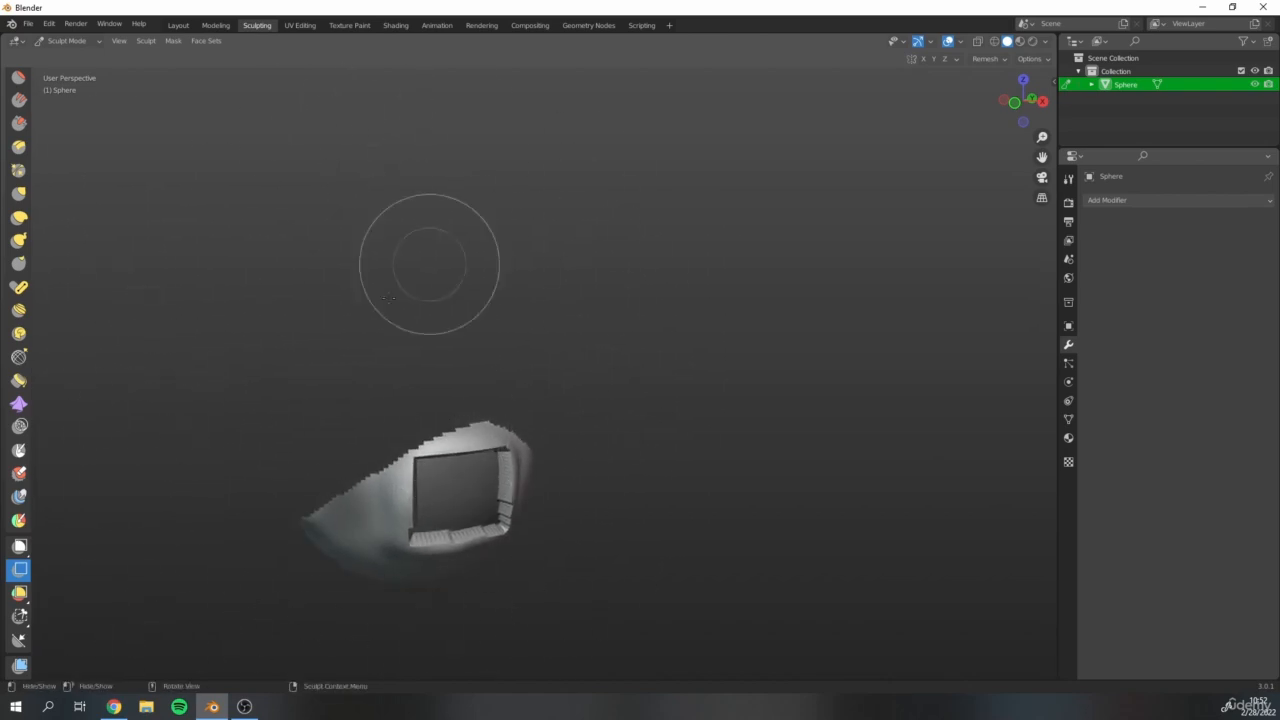
Reveal all hidden parts of the sphere and inspect the restored mesh from the front, side and back.
key("alt+h")
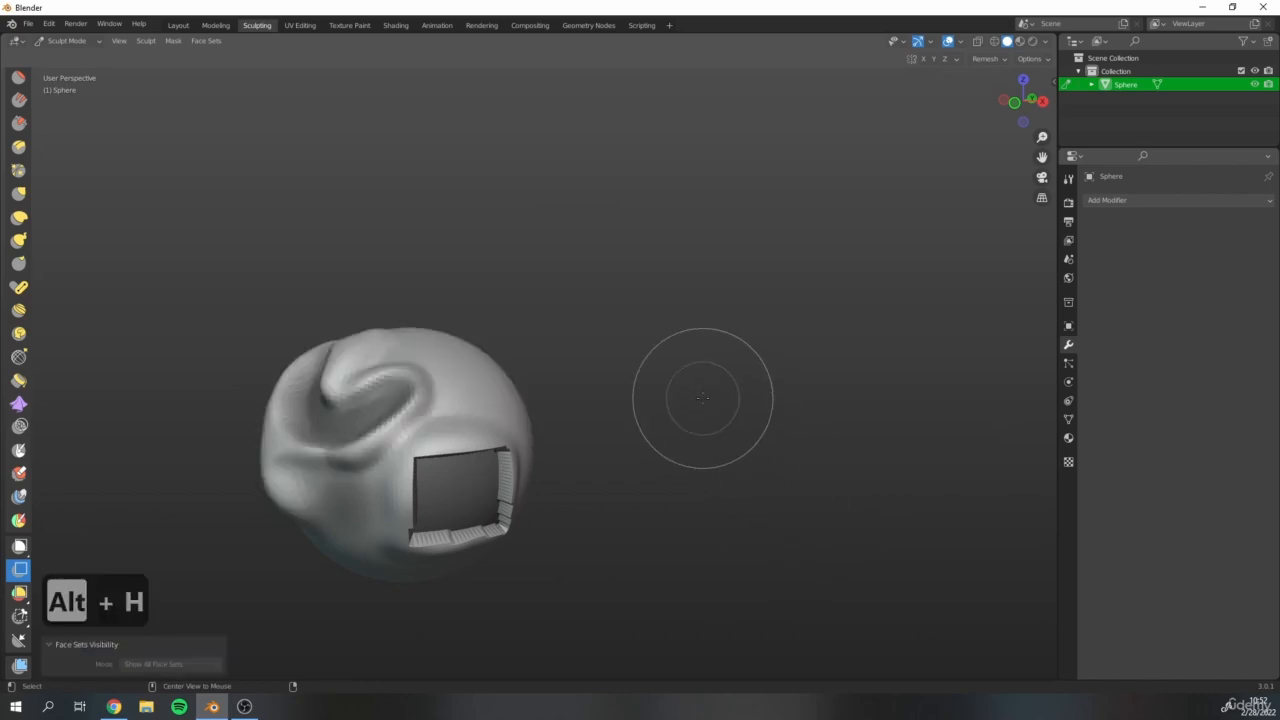
middle_click_drag(350, 451, 425, 450, "shift")
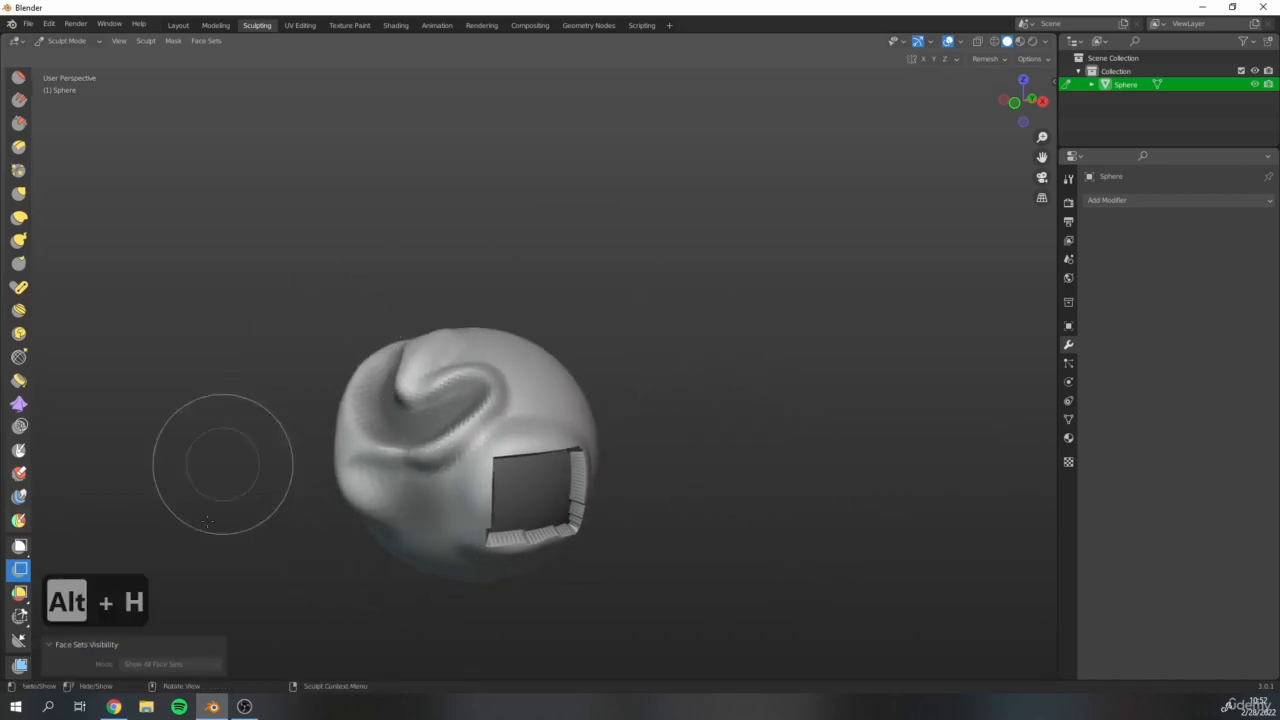
scroll(616, 466, "up", 2)
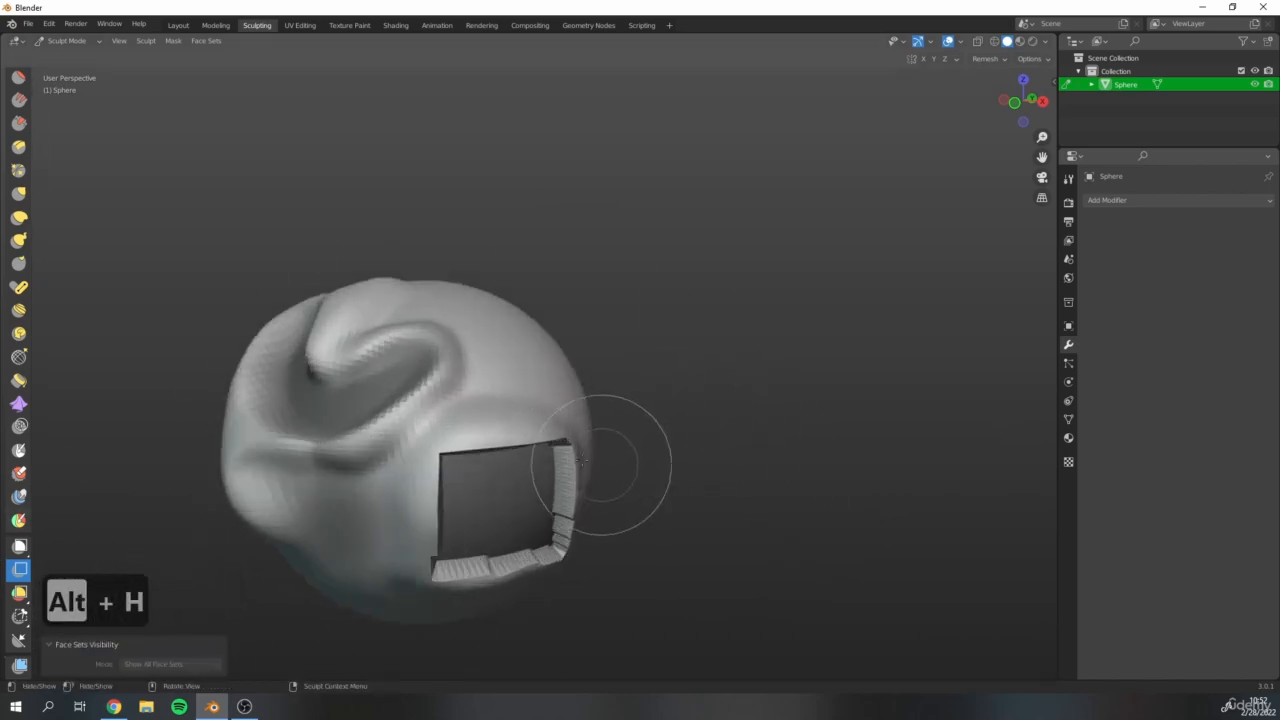
middle_click_drag(495, 402, 530, 355, "shift")
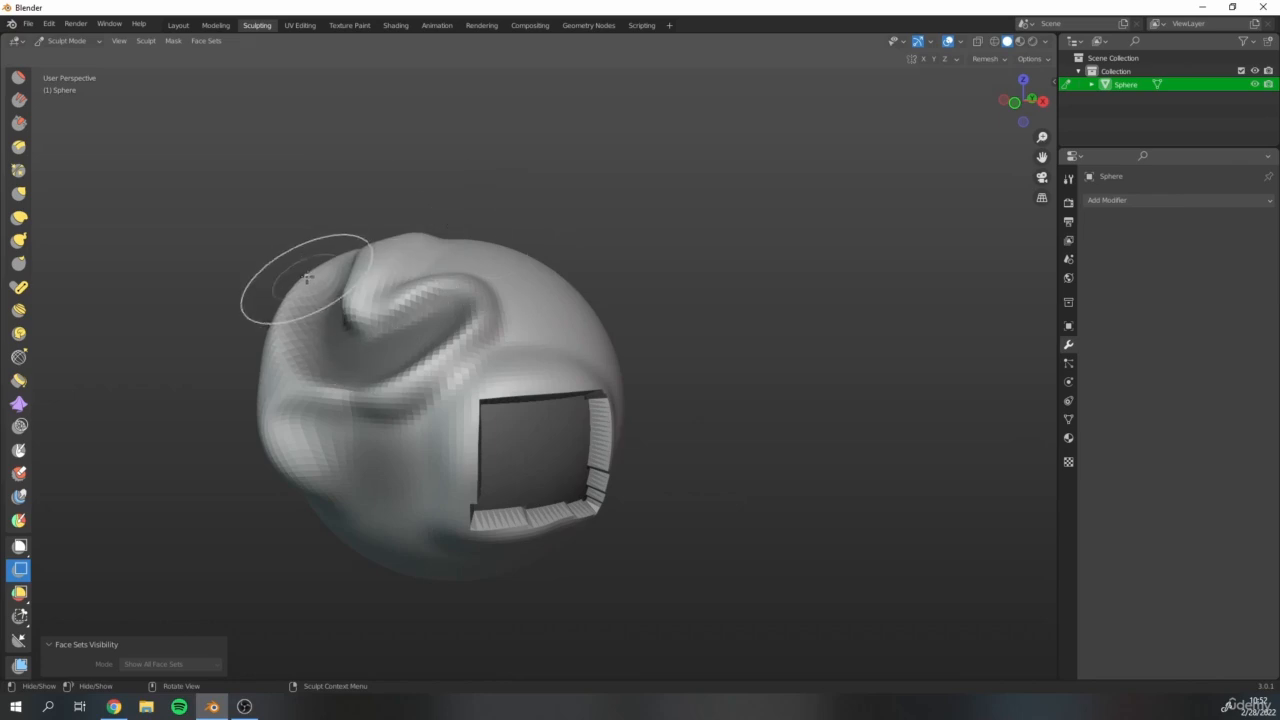
mouse_move(300, 277)
middle_mouse_down()
mouse_move(543, 329)
mouse_move(343, 300)
mouse_move(450, 335)
mouse_move(497, 400)
mouse_move(423, 352)
middle_mouse_up()
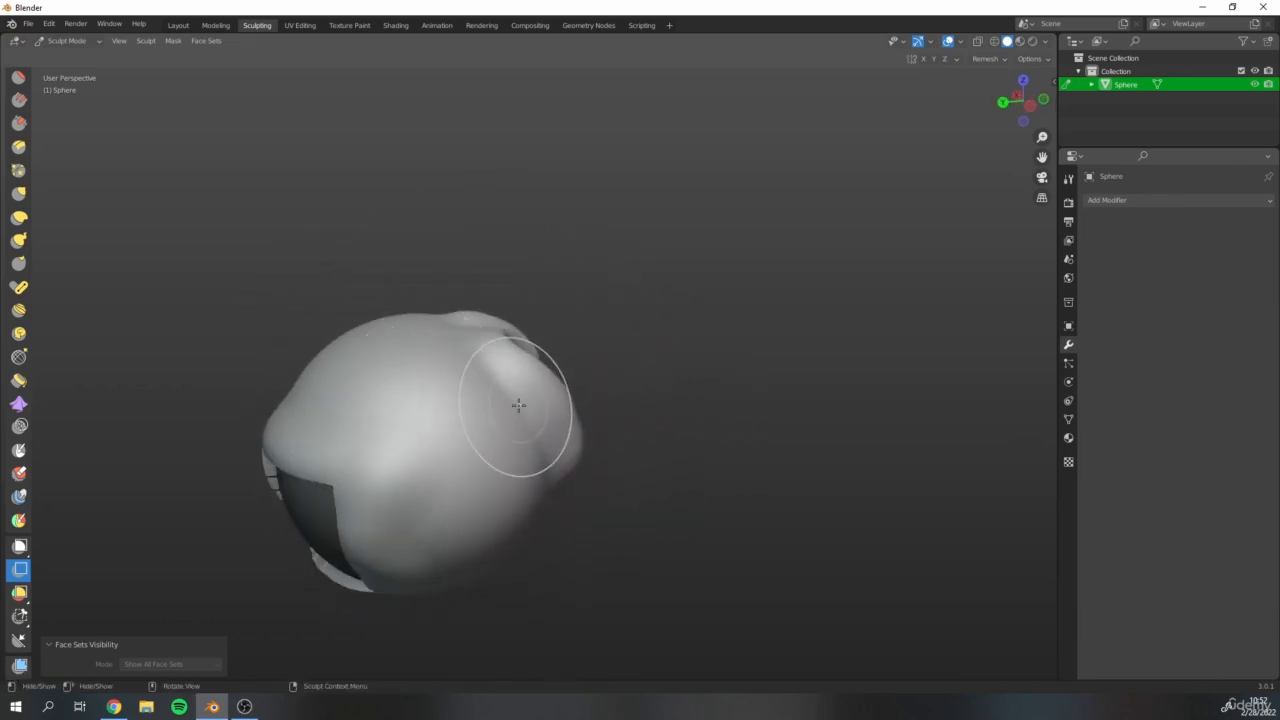
mouse_move(518, 405)
middle_mouse_down()
mouse_move(306, 357)
mouse_move(477, 337)
mouse_move(577, 434)
mouse_move(519, 430)
mouse_move(512, 443)
middle_mouse_up()
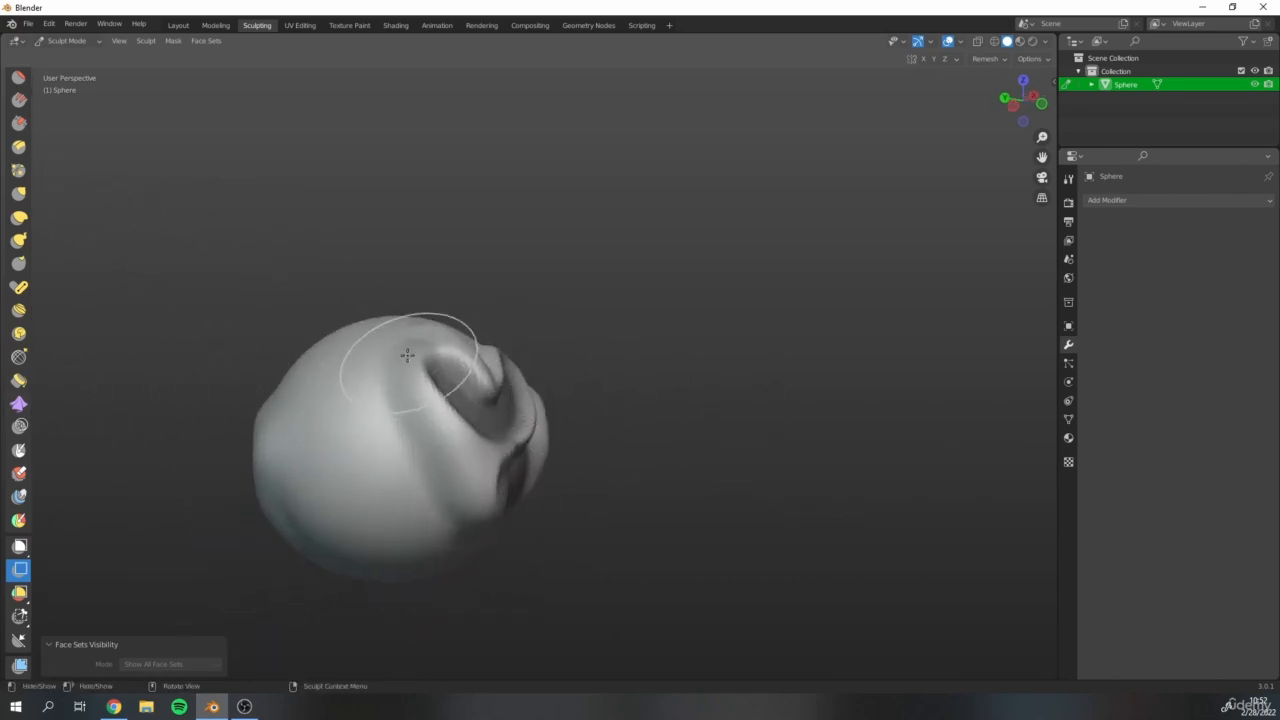
middle_click_drag(414, 357, 401, 355)
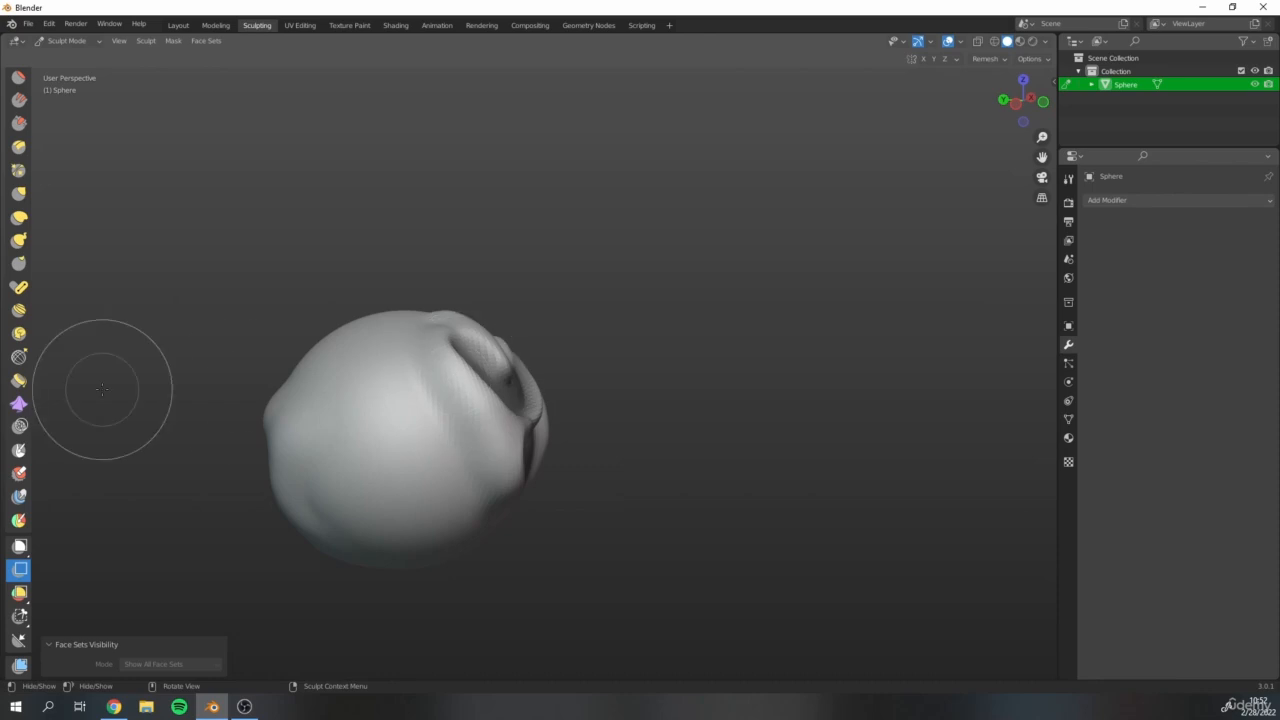
Cut a box-shaped corner off the upper smooth side of the sphere with the Box Trim tool.
left_click(20, 623)
mouse_move(424, 277)
middle_mouse_down()
mouse_move(292, 268)
mouse_move(383, 298)
middle_mouse_up()
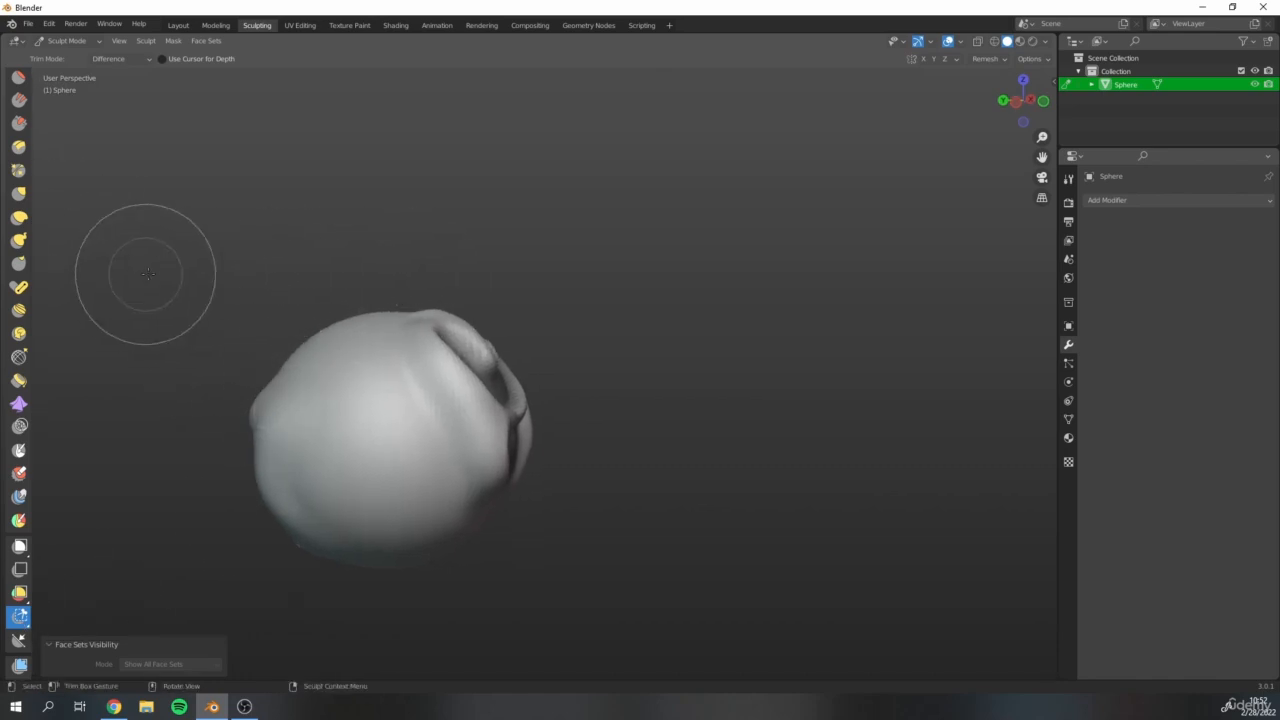
left_click_drag(155, 278, 344, 425)
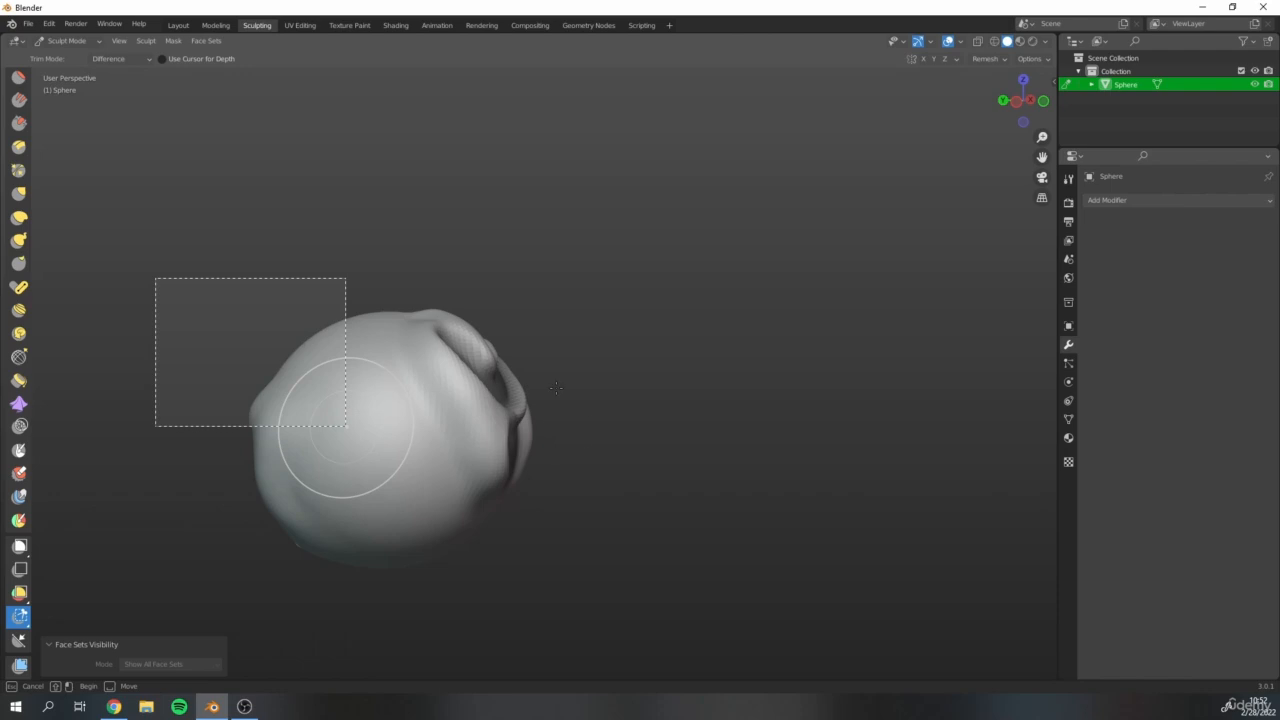
left_click_drag(344, 425, 346, 426)
Examine the flat cut faces left by the trim and the rectangular recess beneath them.
mouse_move(571, 380)
middle_mouse_down()
mouse_move(383, 403)
mouse_move(289, 366)
mouse_move(403, 363)
mouse_move(340, 322)
middle_mouse_up()
middle_click_drag(274, 366, 405, 405)
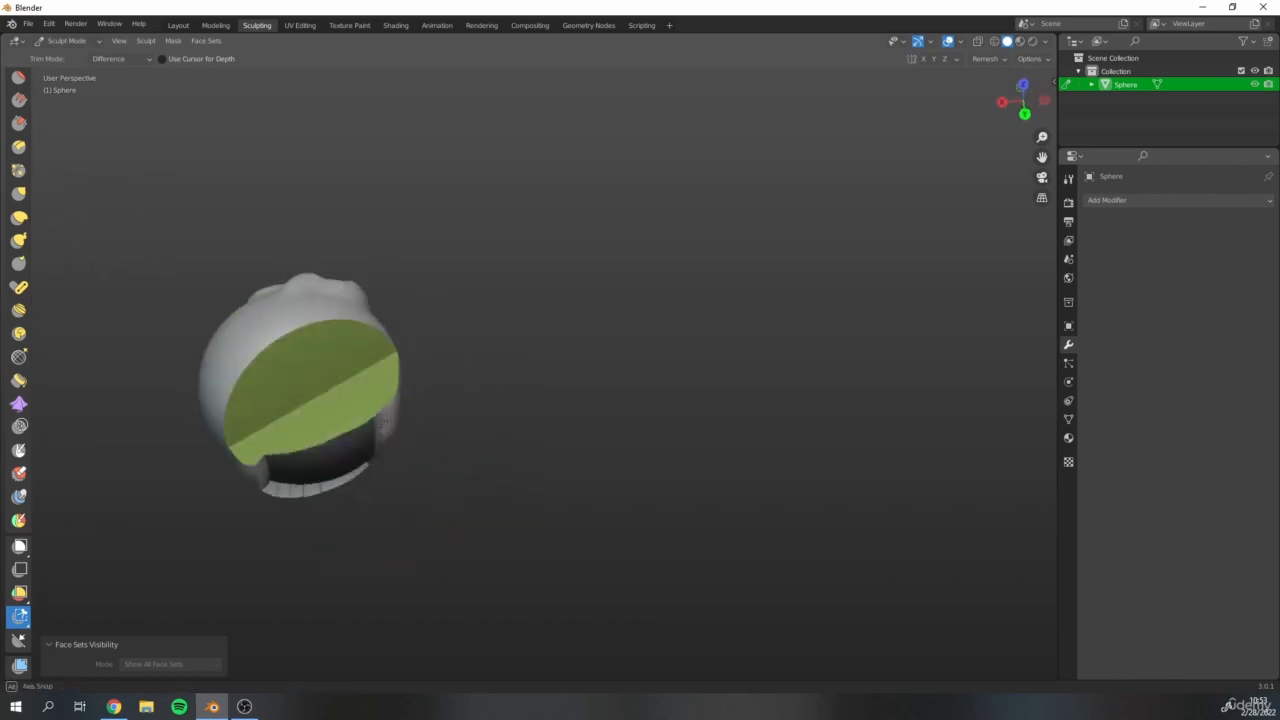
middle_click_drag(319, 401, 465, 475, "shift")
scroll(501, 487, "up", 3)
scroll(300, 497, "up", 1)
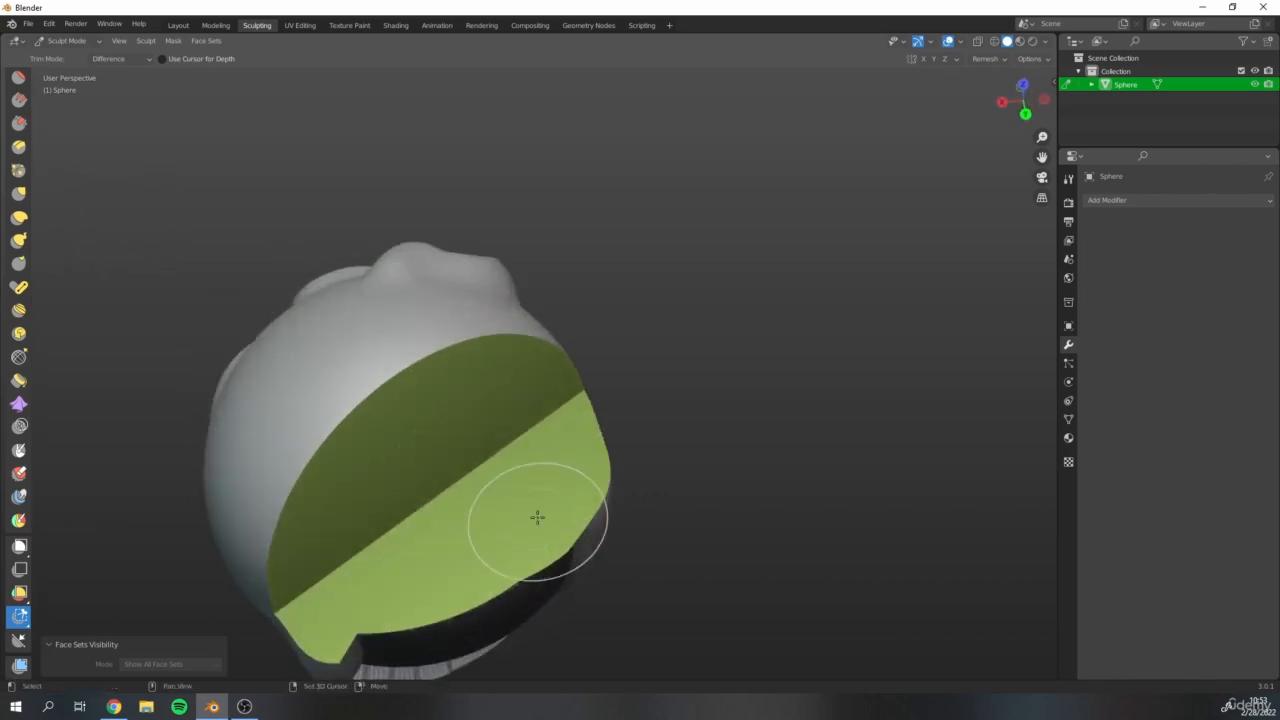
middle_click_drag(537, 514, 480, 374)
middle_click_drag(564, 434, 468, 396, "shift")
scroll(465, 394, "down", 1)
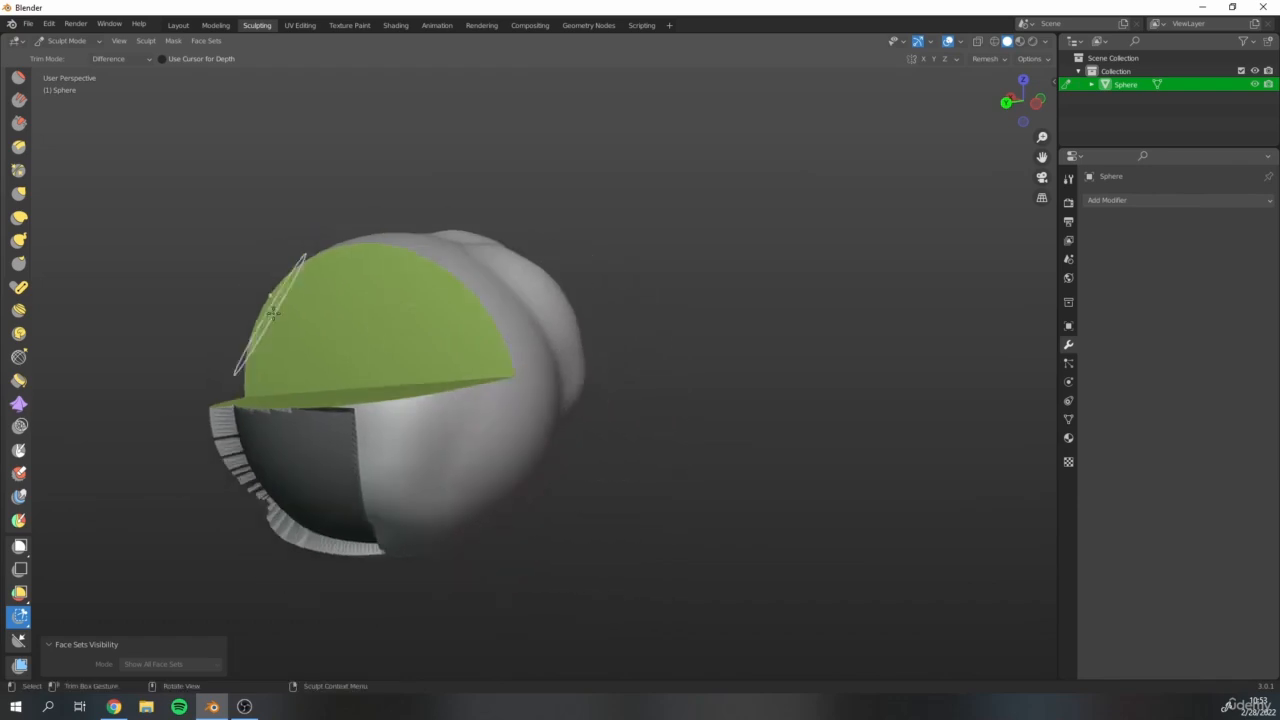
middle_click_drag(475, 330, 414, 334)
scroll(430, 336, "up", 1)
Inspect the trimmed corner from the front, side and back of the sphere.
key("alt+h")
middle_click_drag(680, 391, 575, 412)
scroll(400, 440, "up", 2)
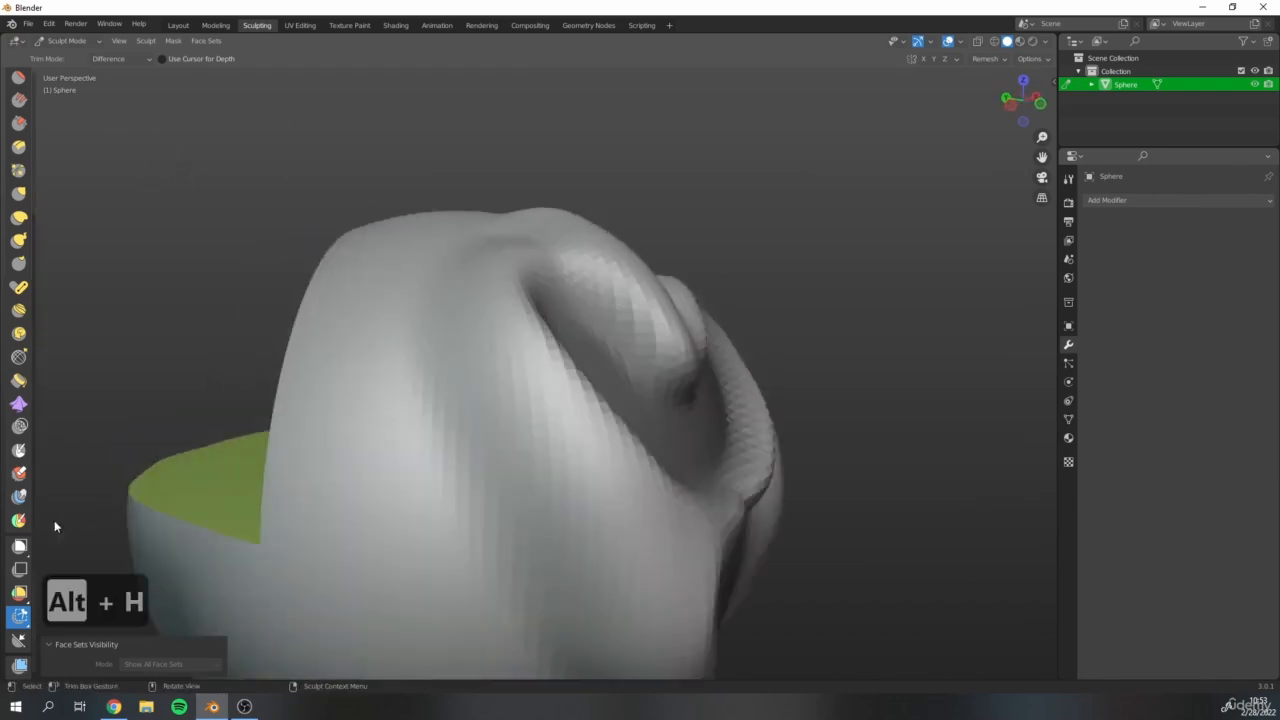
scroll(355, 425, "down", 3)
middle_click_drag(409, 394, 535, 384, "shift")
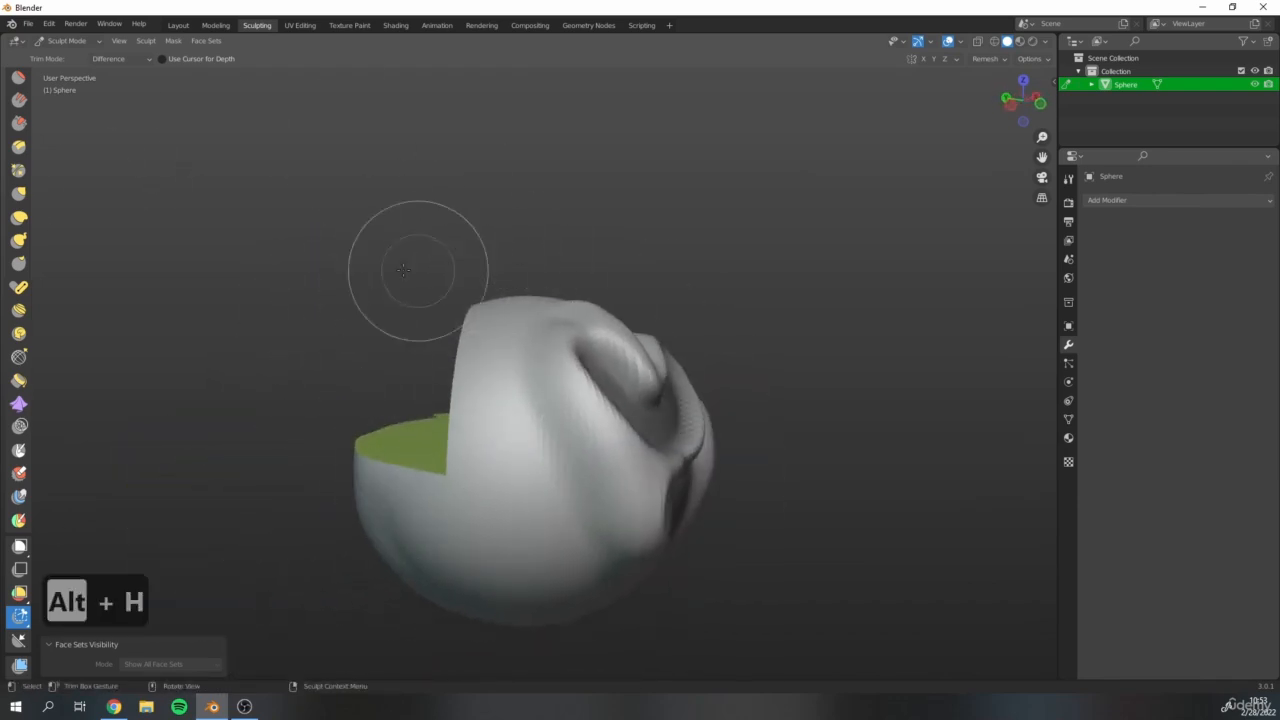
middle_click_drag(491, 333, 383, 287)
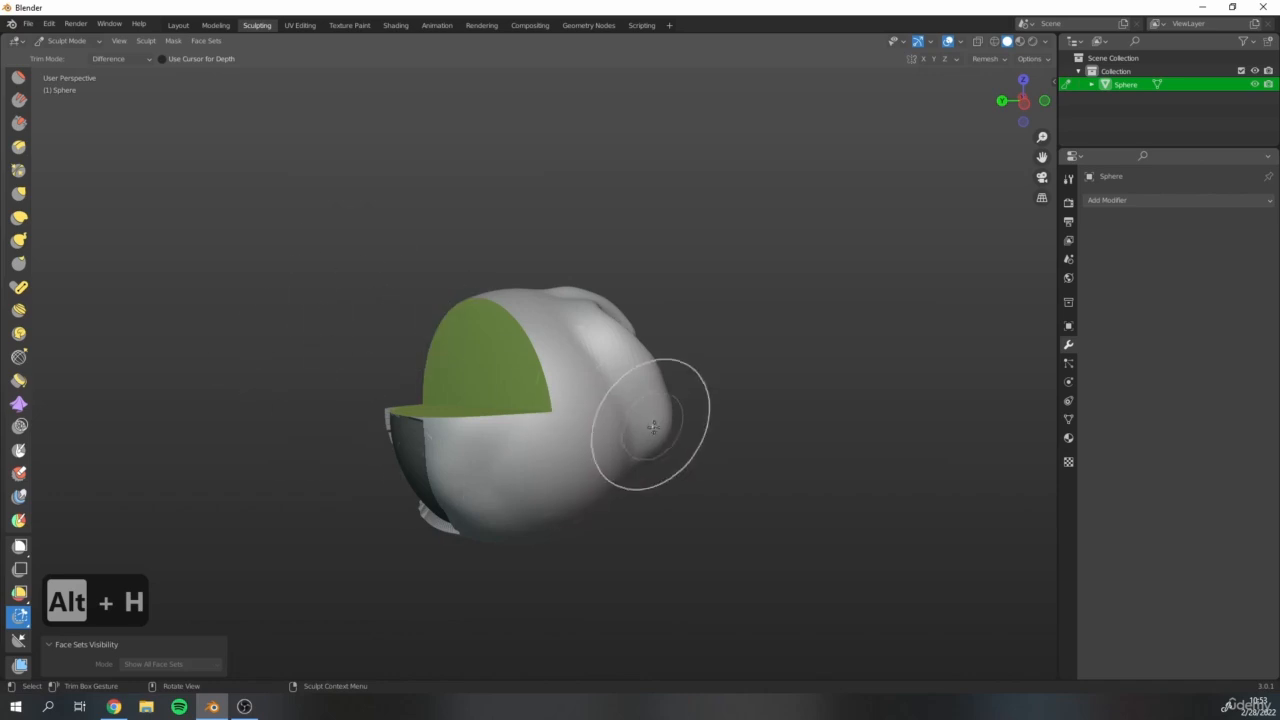
middle_click_drag(652, 423, 600, 433, "shift")
middle_click_drag(369, 313, 454, 335)
scroll(453, 334, "up", 2)
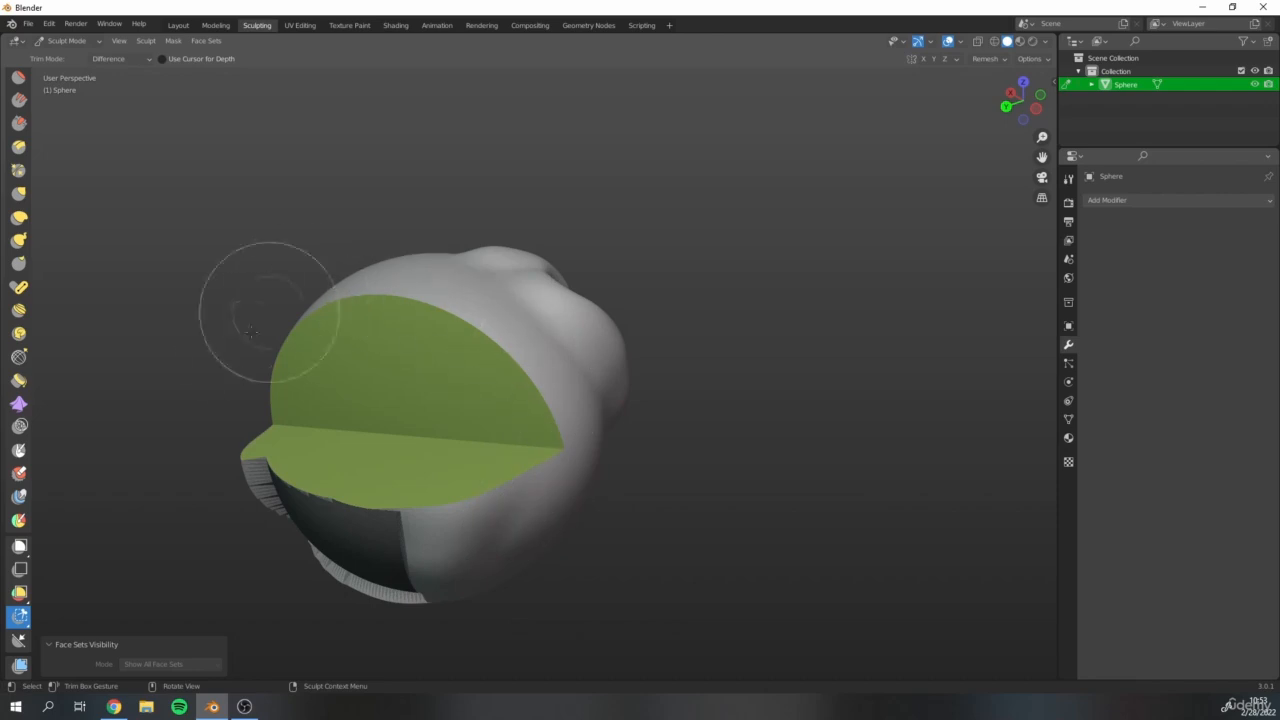
scroll(547, 309, "down", 3)
middle_click_drag(549, 309, 496, 301)
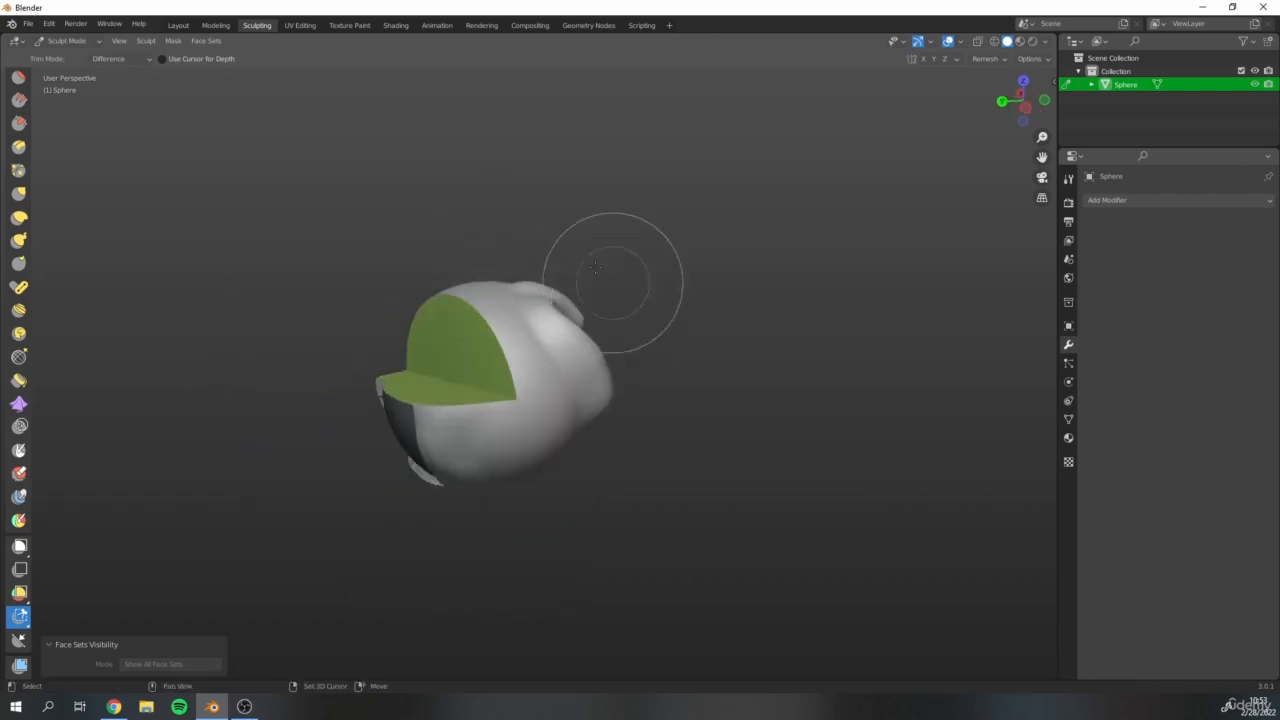
middle_click_drag(614, 282, 557, 317, "shift")
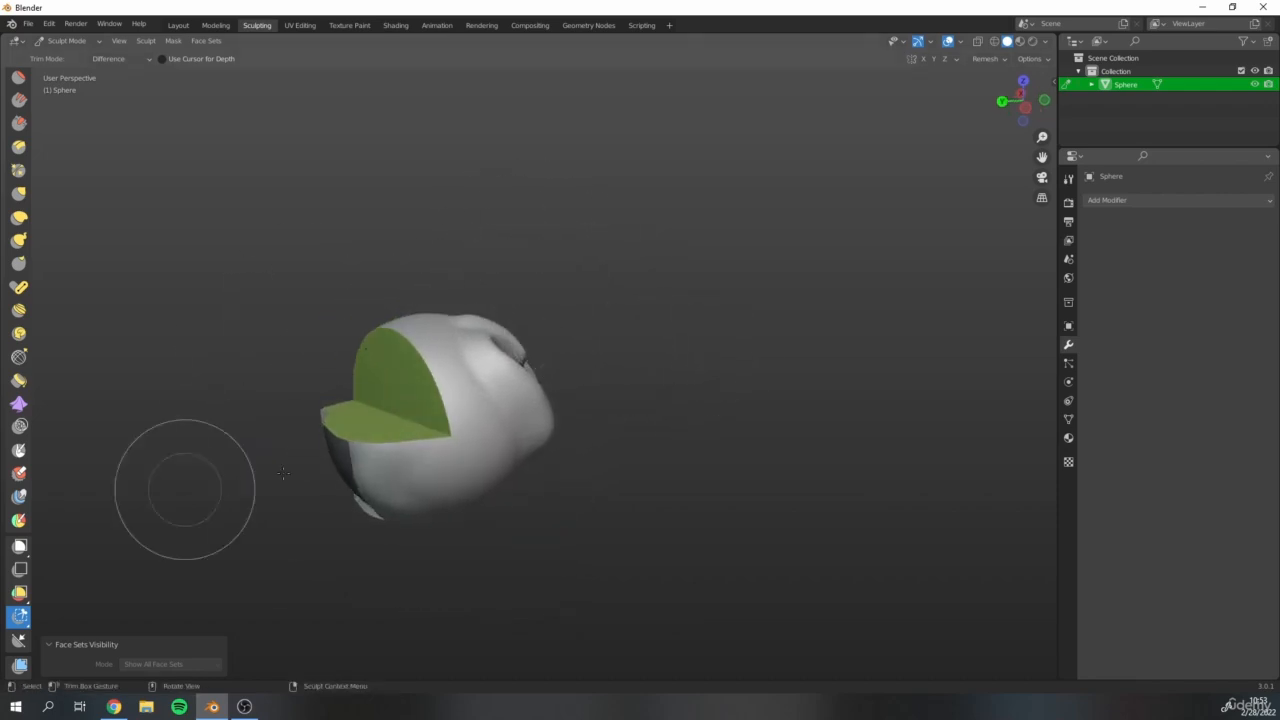
scroll(450, 364, "up", 4)
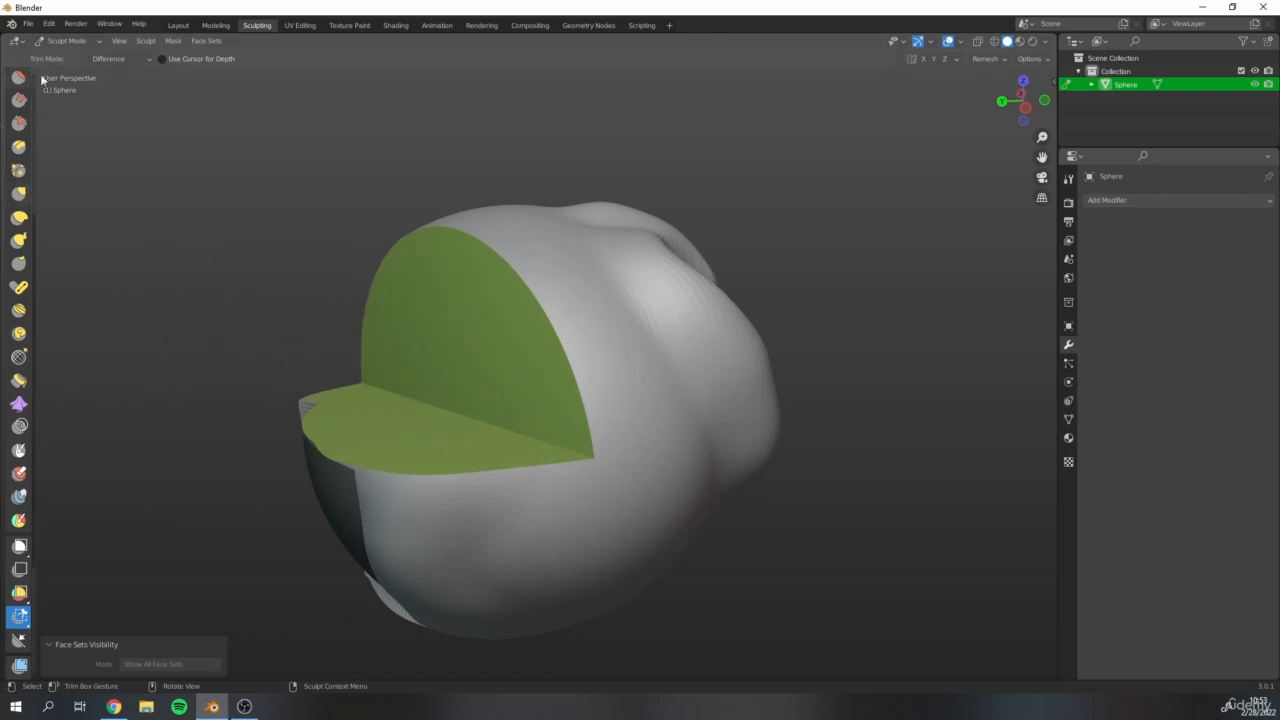
Raise a bump on the sphere's surface along the vertical cut edge with the Draw brush.
scroll(33, 277, "up", 10)
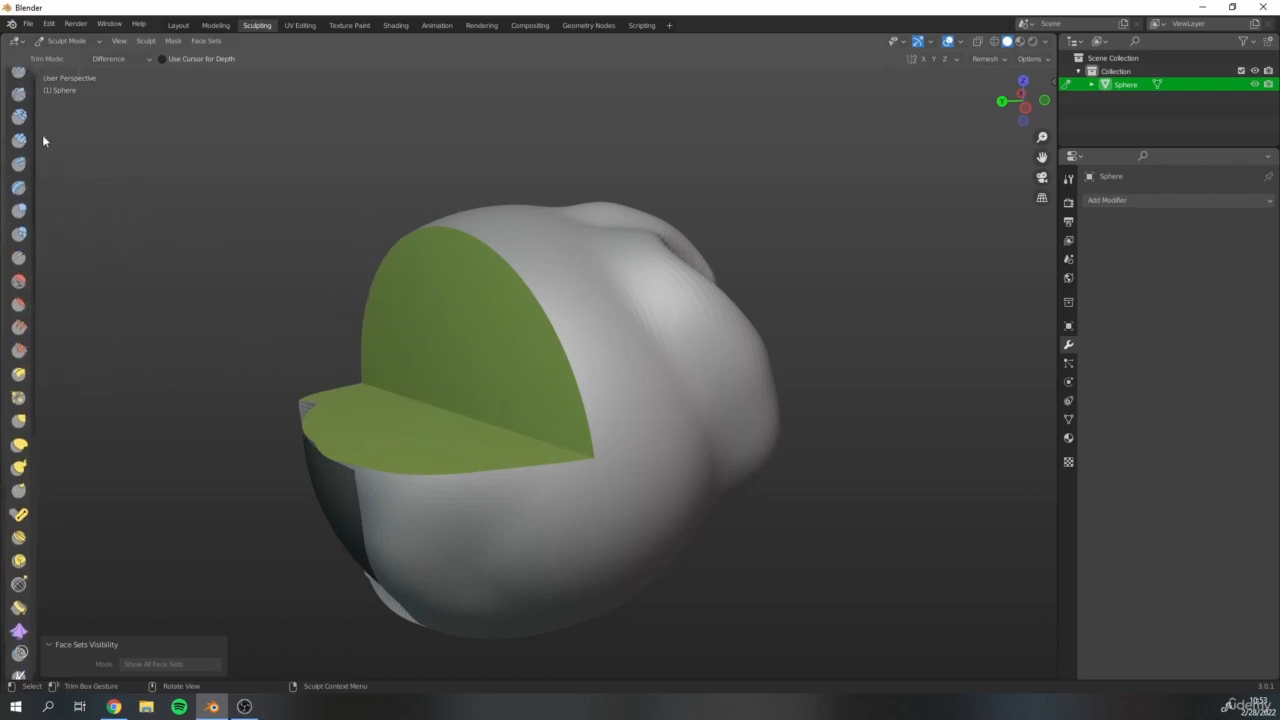
left_click(19, 84)
mouse_move(629, 286)
middle_mouse_down()
mouse_move(656, 287)
mouse_move(640, 284)
middle_mouse_up()
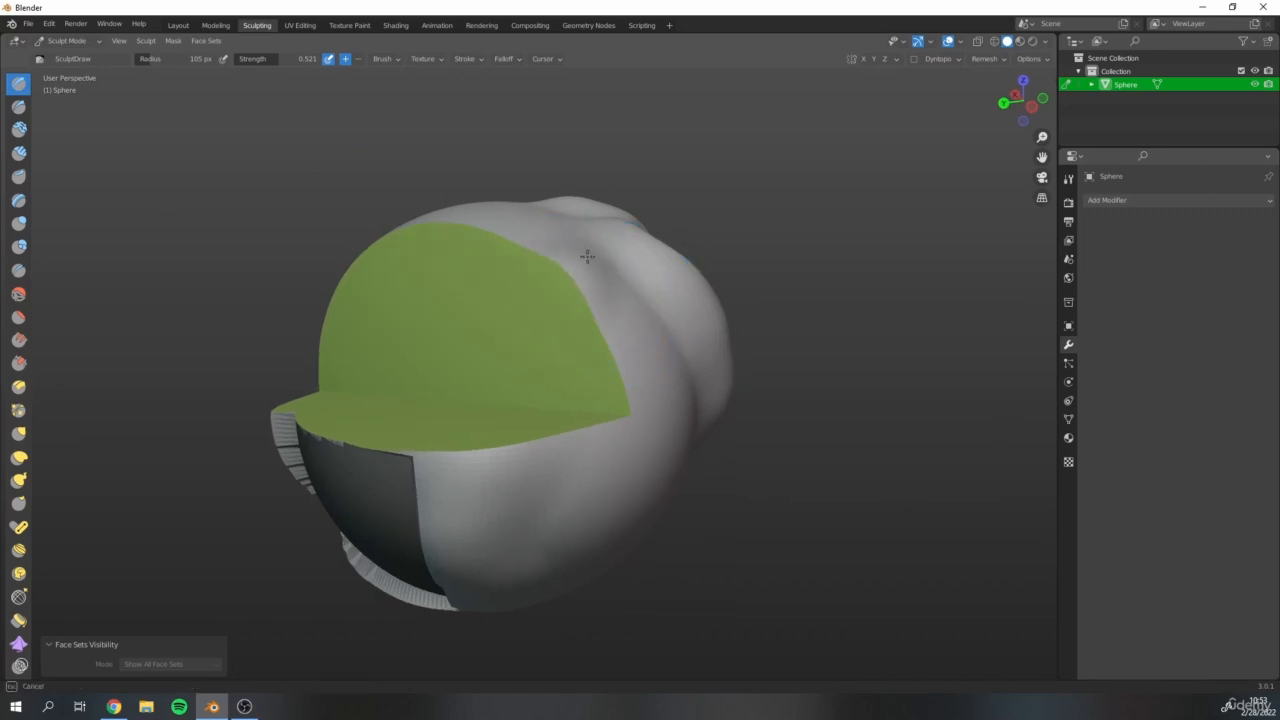
left_click_drag(587, 257, 584, 254)
scroll(563, 271, "down", 3)
middle_click_drag(563, 271, 458, 274)
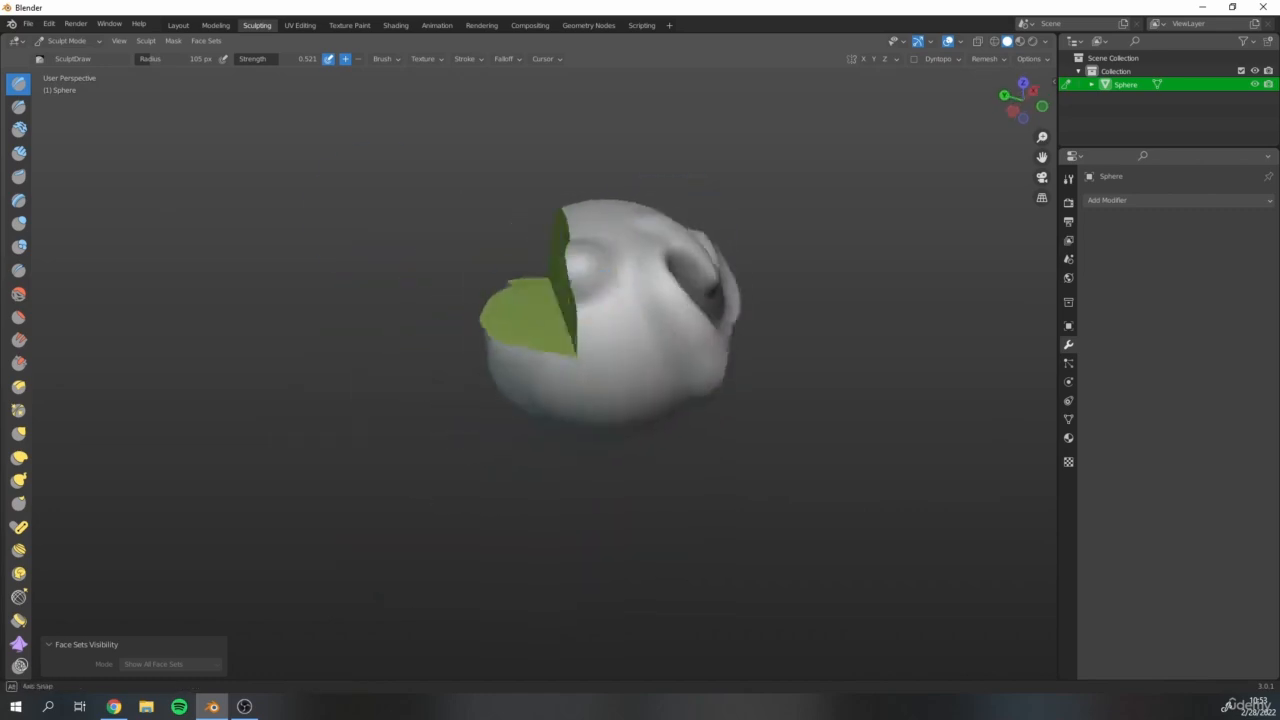
Examine how the vertical cut face follows the bump sculpted on its edge.
scroll(458, 250, "up", 4)
middle_click_drag(456, 230, 591, 243)
scroll(492, 221, "down", 4)
scroll(625, 248, "up", 4)
middle_click_drag(457, 207, 370, 225)
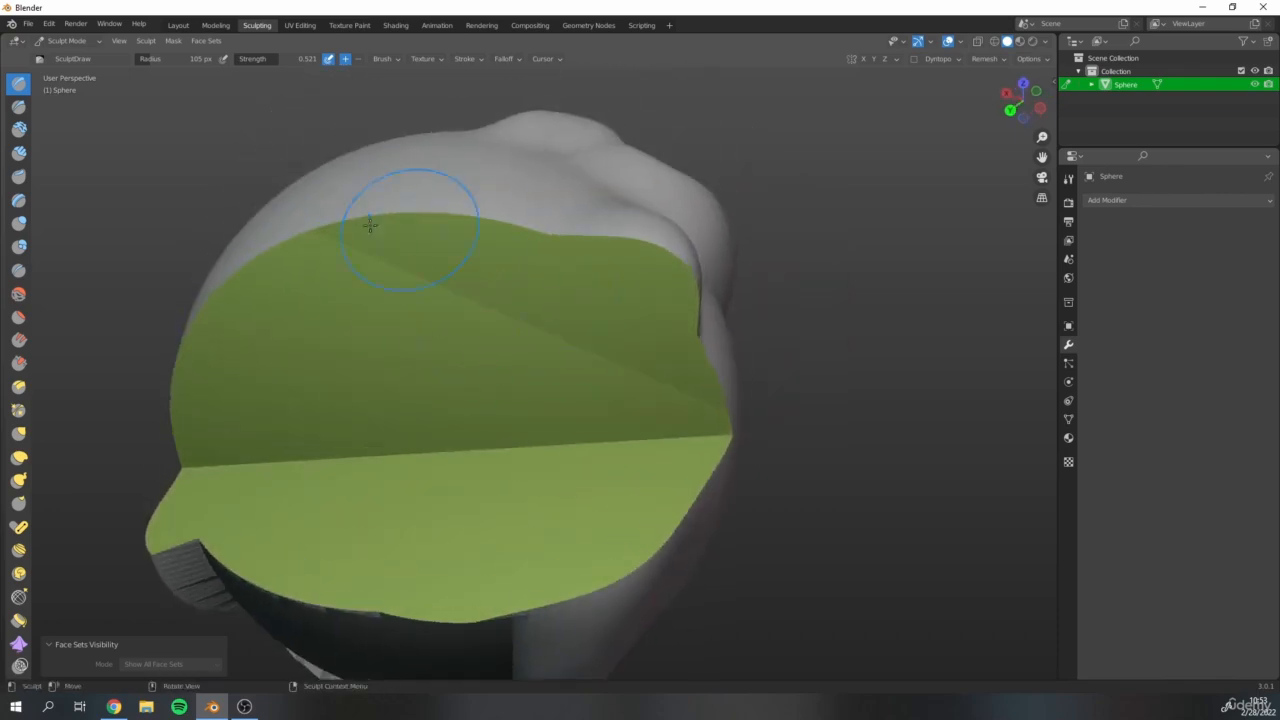
scroll(586, 312, "down", 3)
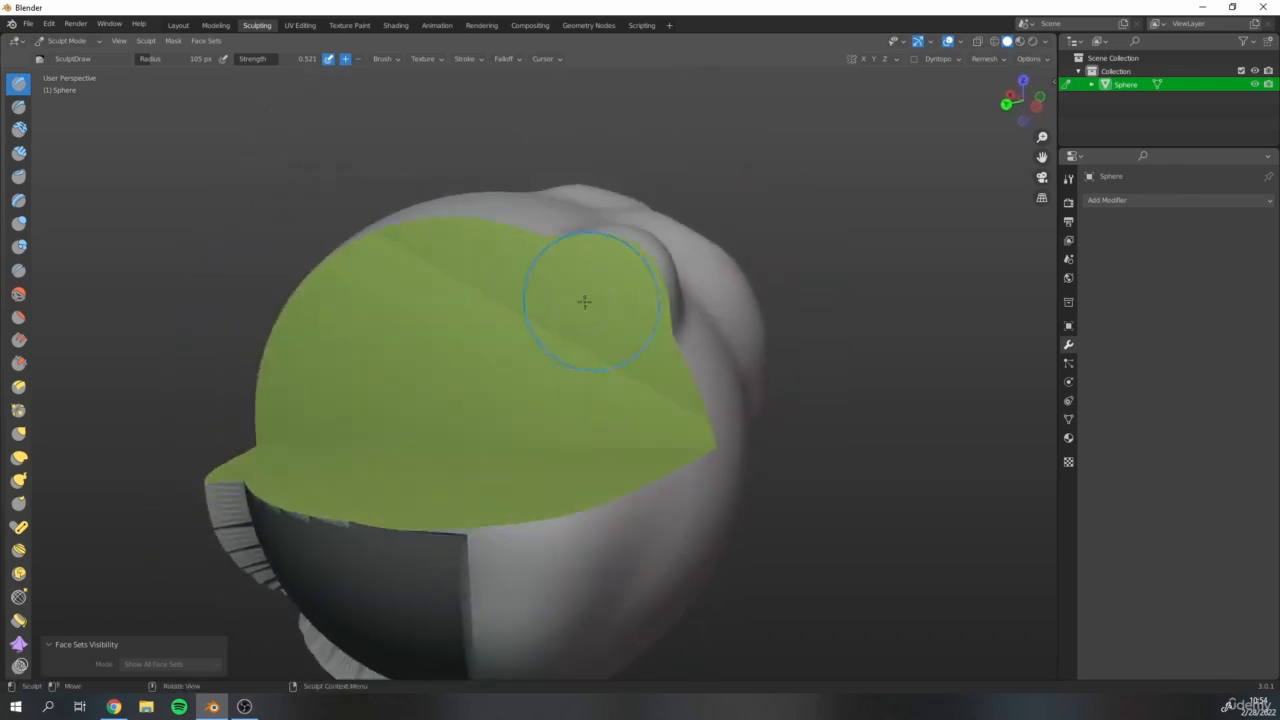
middle_click_drag(586, 294, 213, 249)
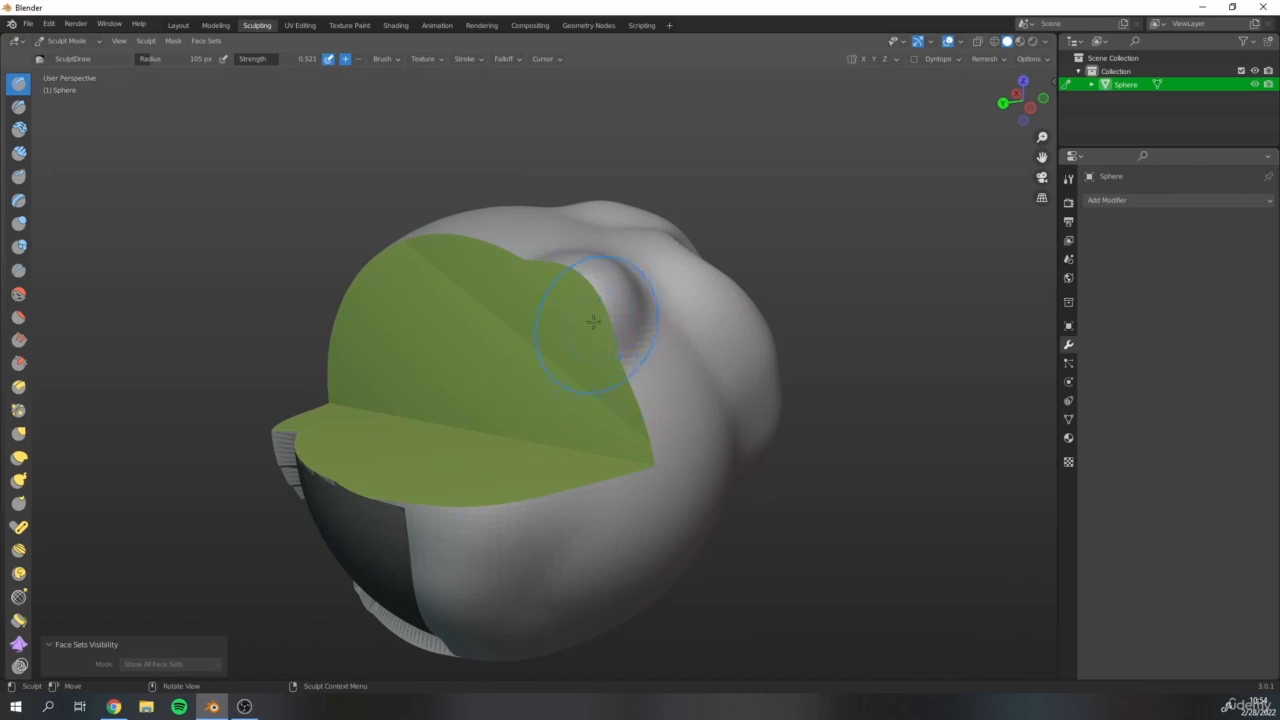
scroll(542, 351, "up", 4)
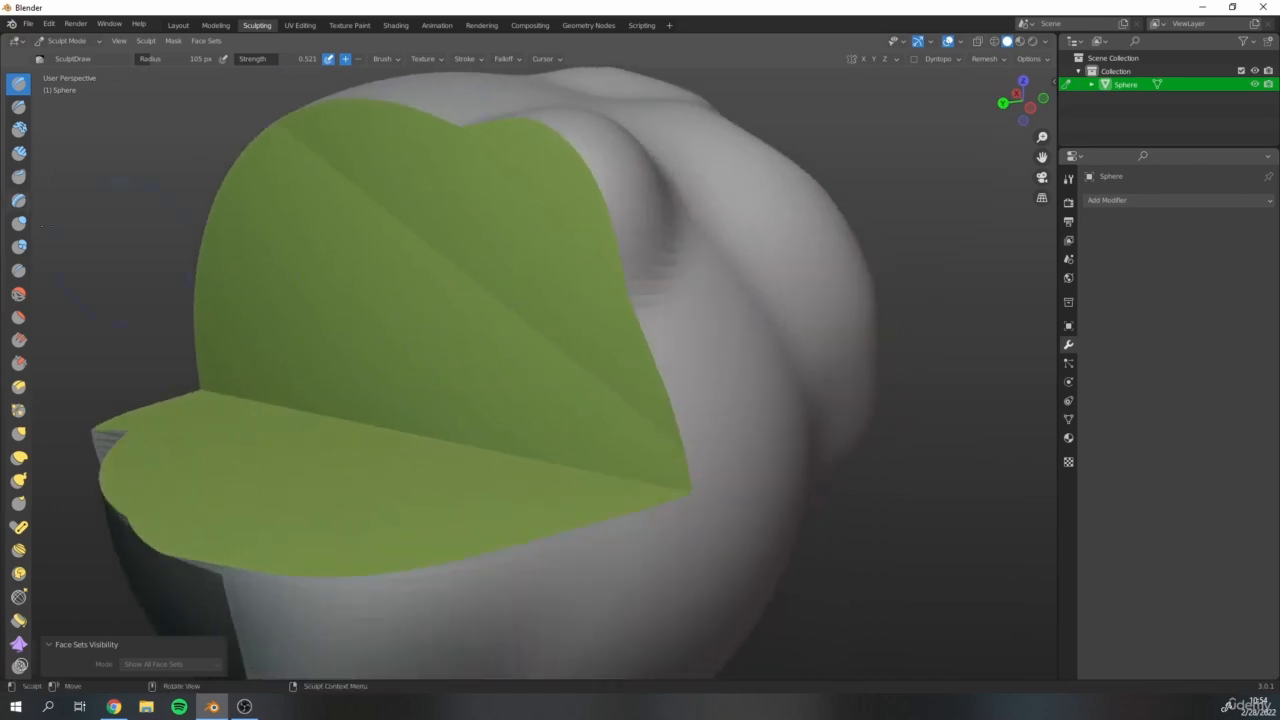
Inspect the vertices around the trimmed faces in Edit Mode and return to Sculpt Mode.
left_click(84, 42)
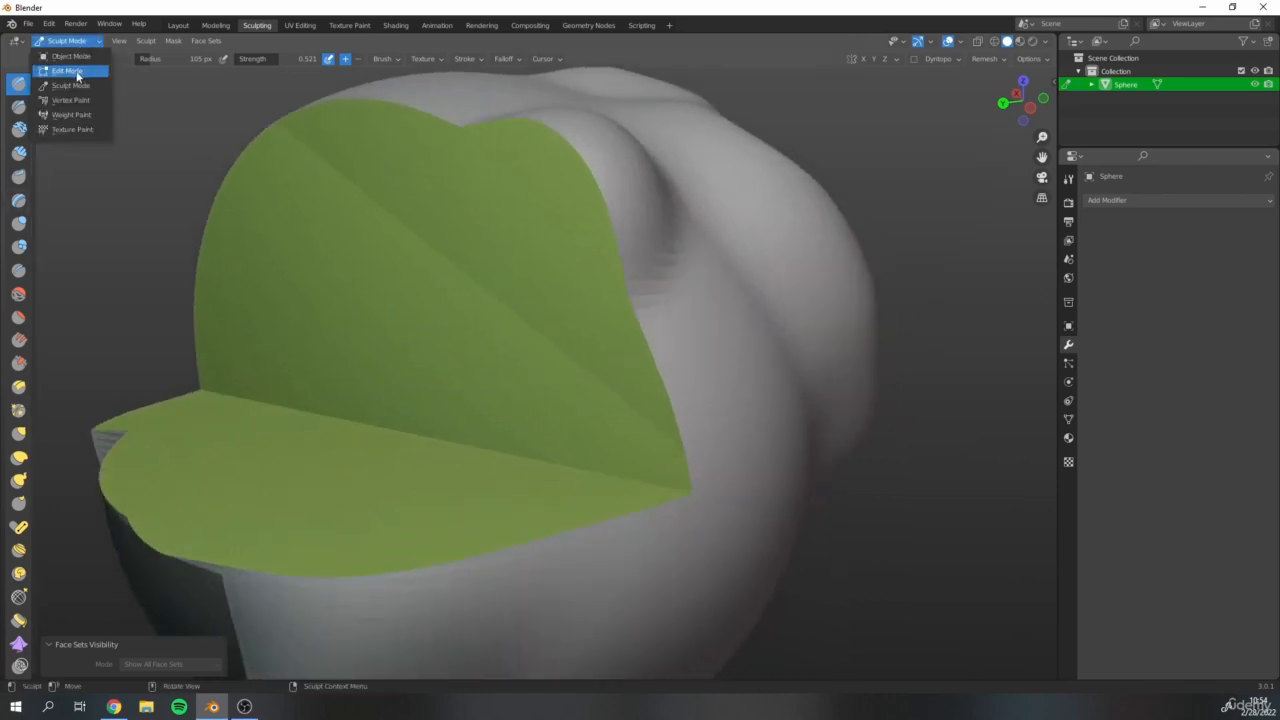
left_click(78, 72)
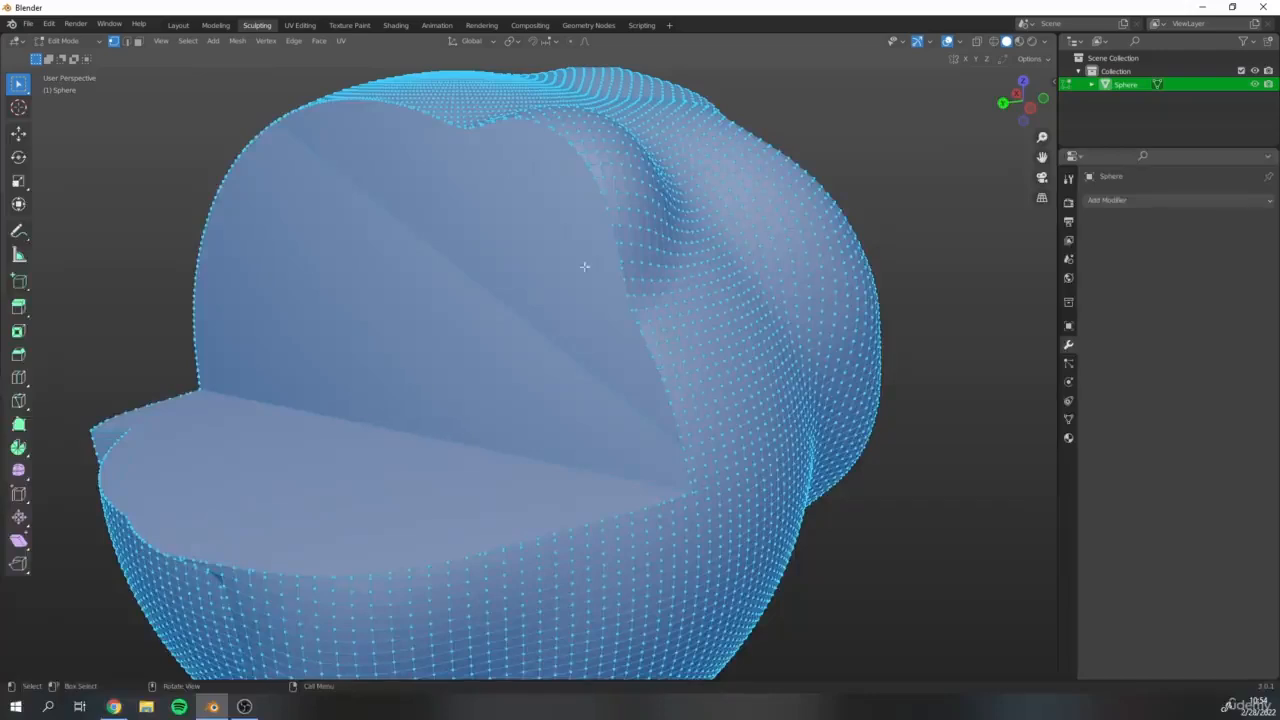
scroll(325, 350, "down", 3)
middle_click_drag(343, 200, 435, 291)
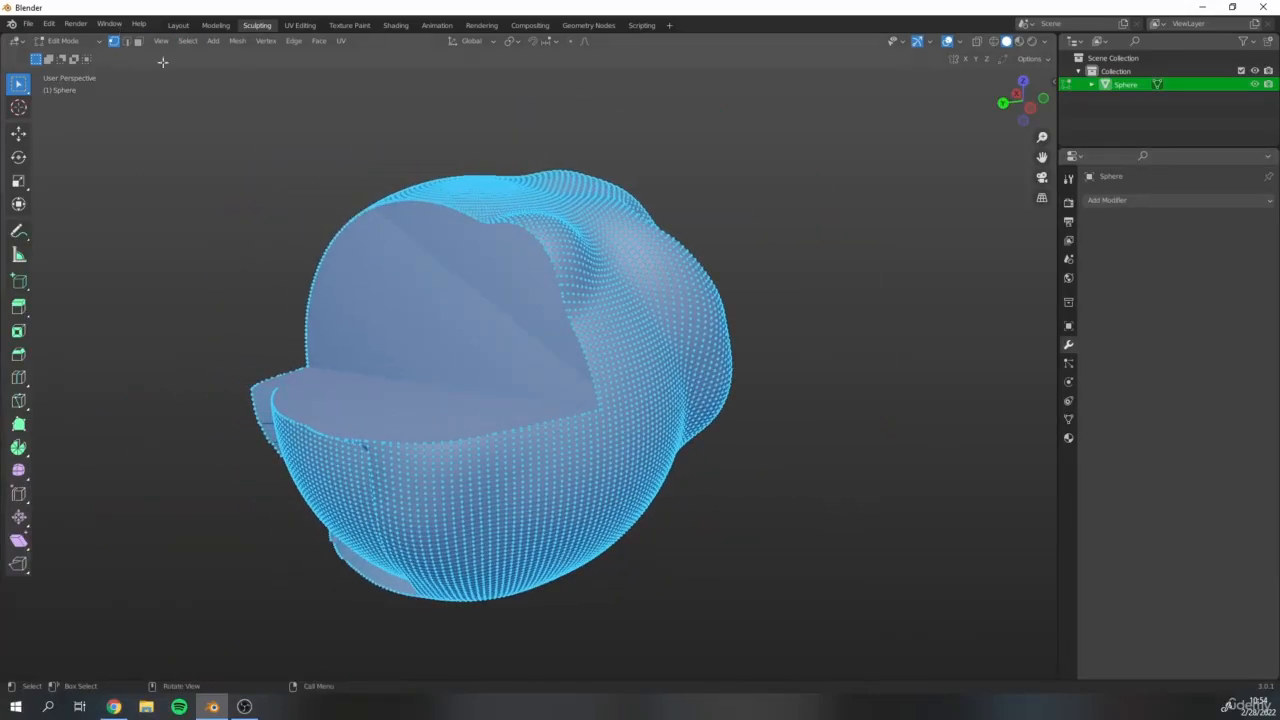
left_click(54, 43)
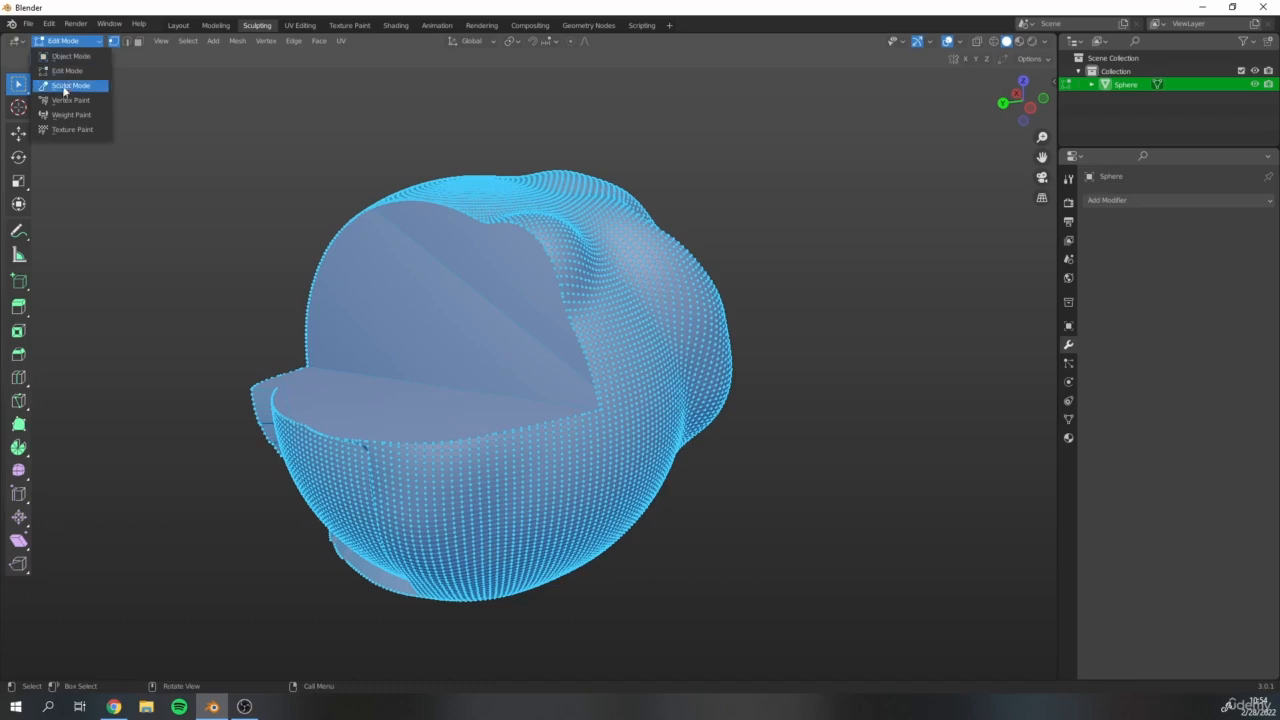
left_click(68, 86)
Paint a large round face set on the smooth side below the cut with the Draw Face Sets brush.
mouse_move(629, 337)
middle_mouse_down()
mouse_move(486, 223)
mouse_move(571, 294)
mouse_move(540, 290)
middle_mouse_up()
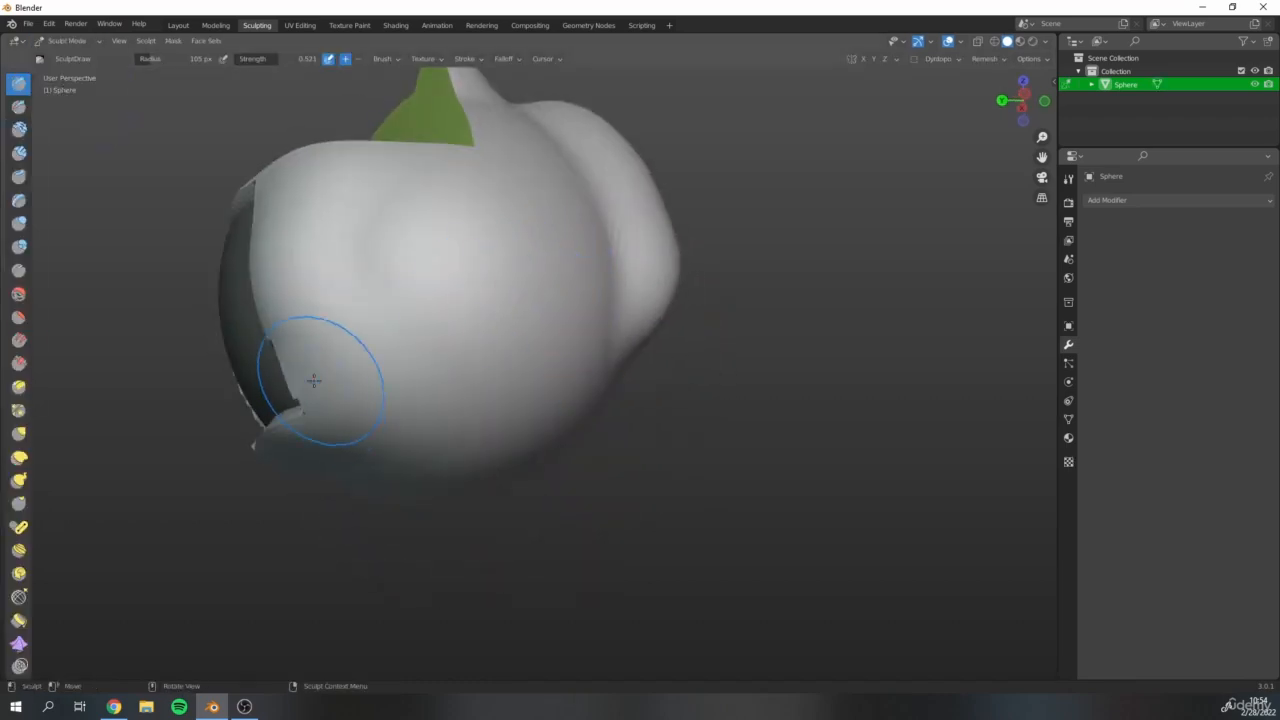
middle_click_drag(423, 194, 430, 260)
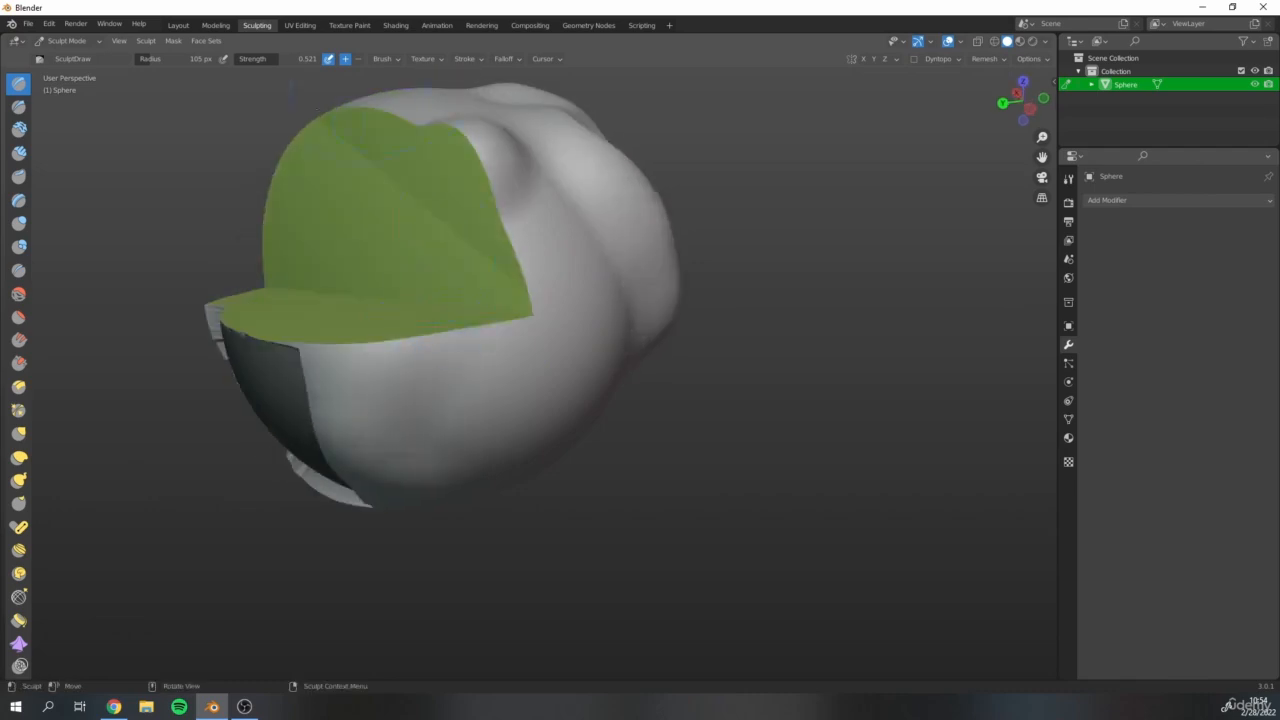
middle_click_drag(523, 393, 329, 400)
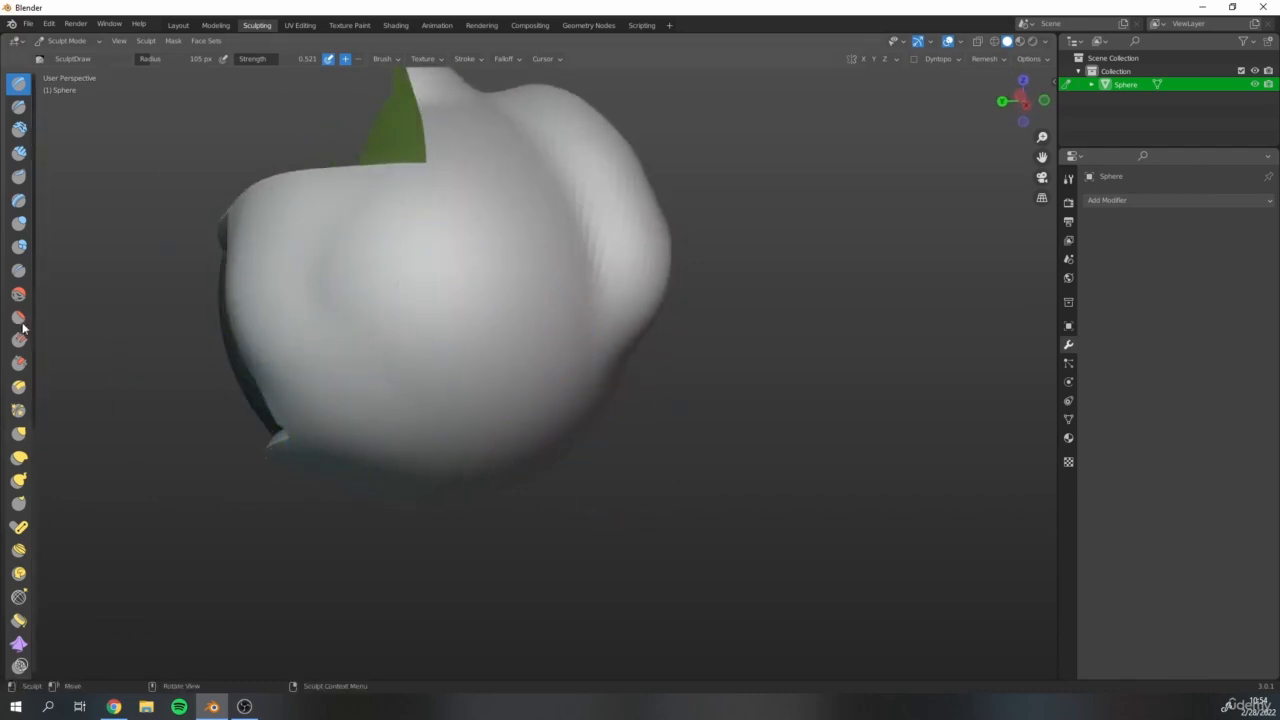
scroll(27, 413, "down", 3)
scroll(27, 413, "down", 5)
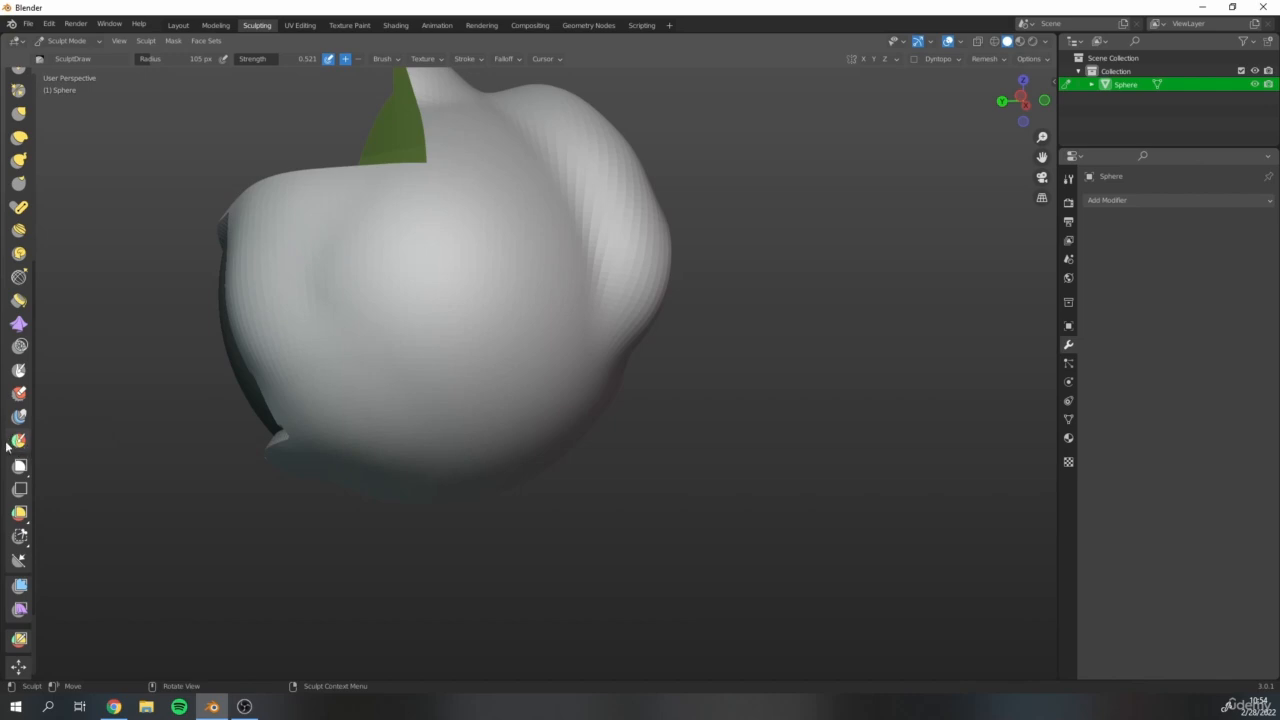
left_click(19, 441)
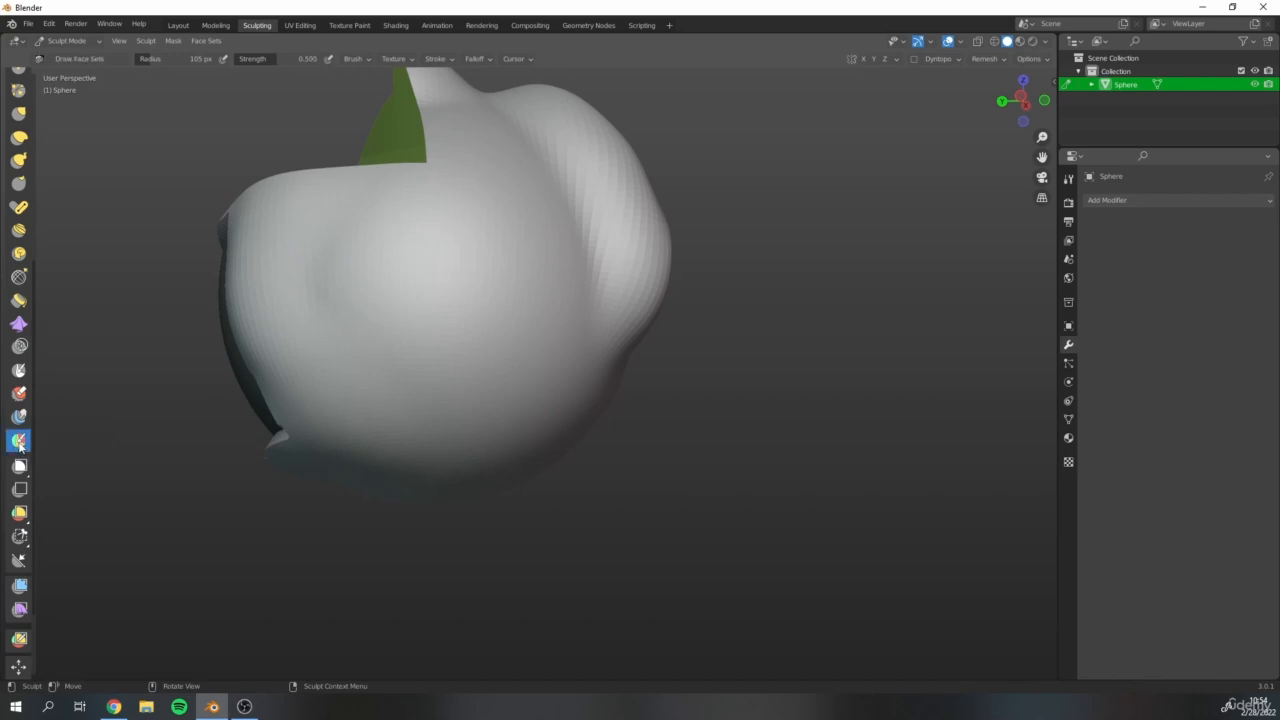
scroll(386, 286, "up", 4)
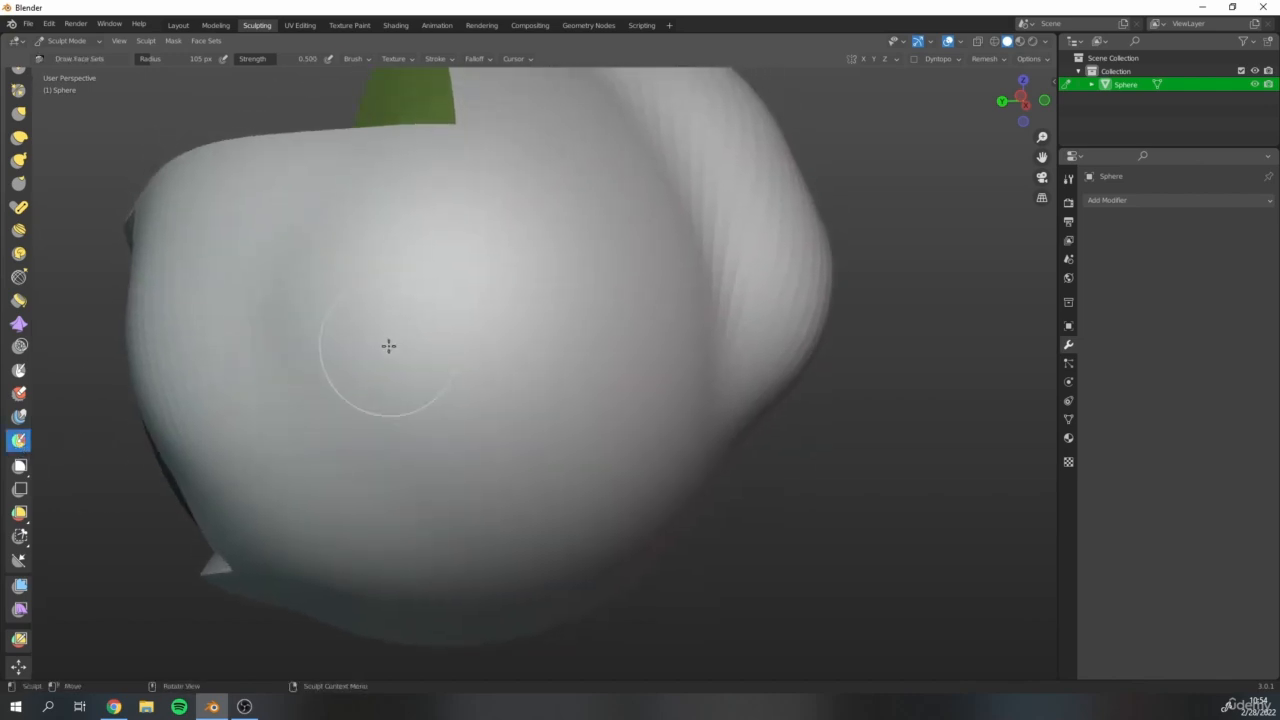
mouse_move(280, 277)
left_mouse_down()
mouse_move(374, 294)
mouse_move(326, 271)
left_mouse_up()
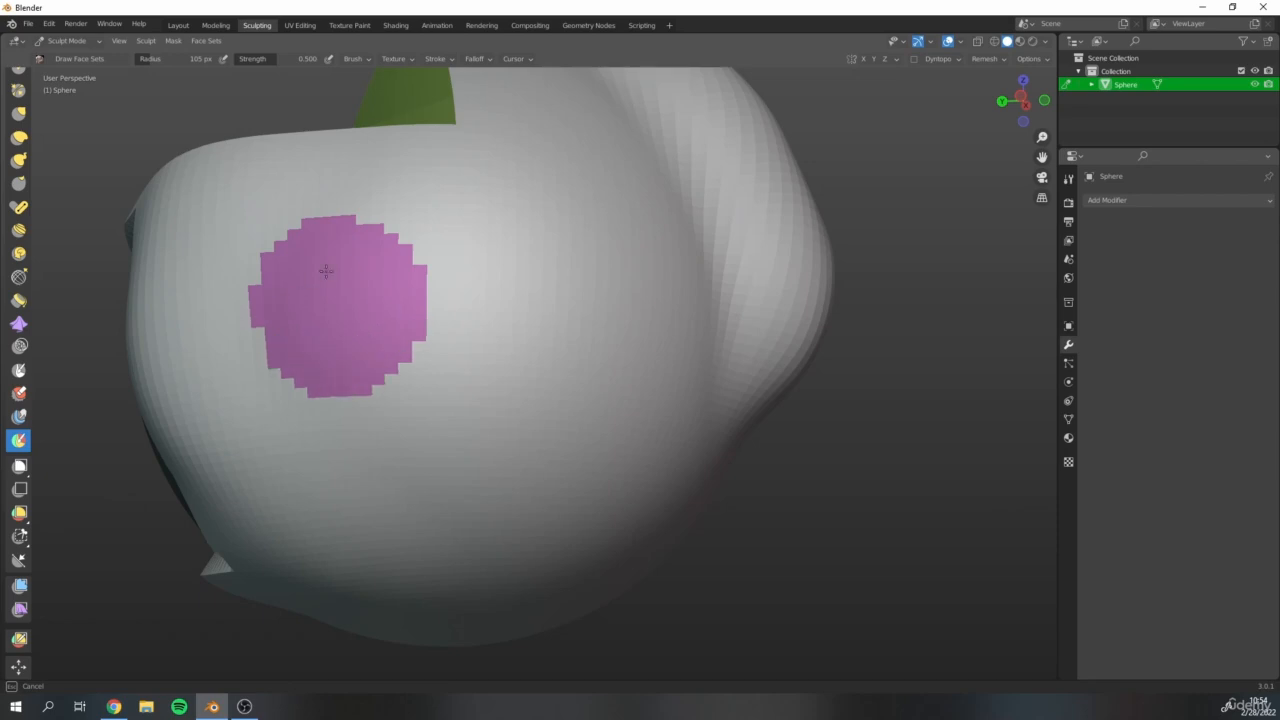
left_click_drag(289, 315, 375, 281)
mouse_move(322, 354)
left_mouse_down()
mouse_move(374, 244)
mouse_move(303, 379)
mouse_move(278, 262)
mouse_move(360, 326)
left_mouse_up()
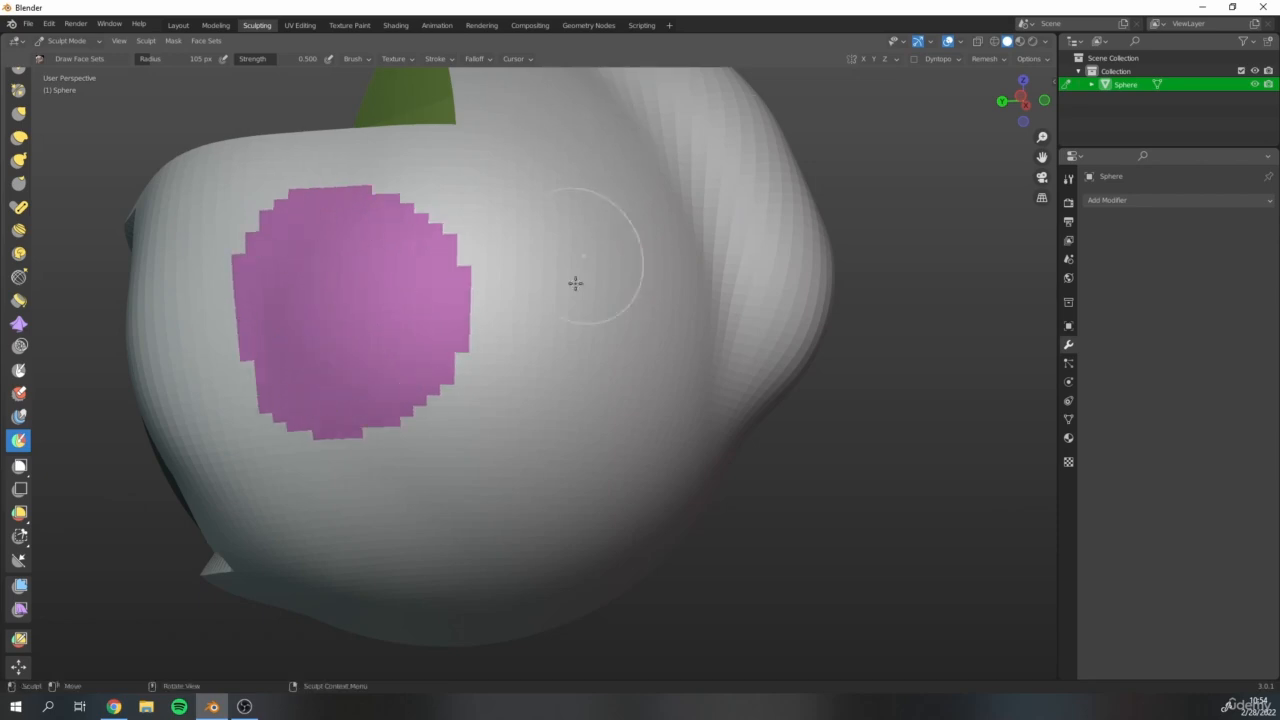
Paint a second round face set touching the magenta one and a smaller third set inside the second.
mouse_move(574, 283)
left_mouse_down()
mouse_move(534, 272)
mouse_move(586, 208)
mouse_move(574, 341)
mouse_move(503, 320)
mouse_move(515, 223)
mouse_move(583, 371)
mouse_move(597, 229)
mouse_move(546, 263)
left_mouse_up()
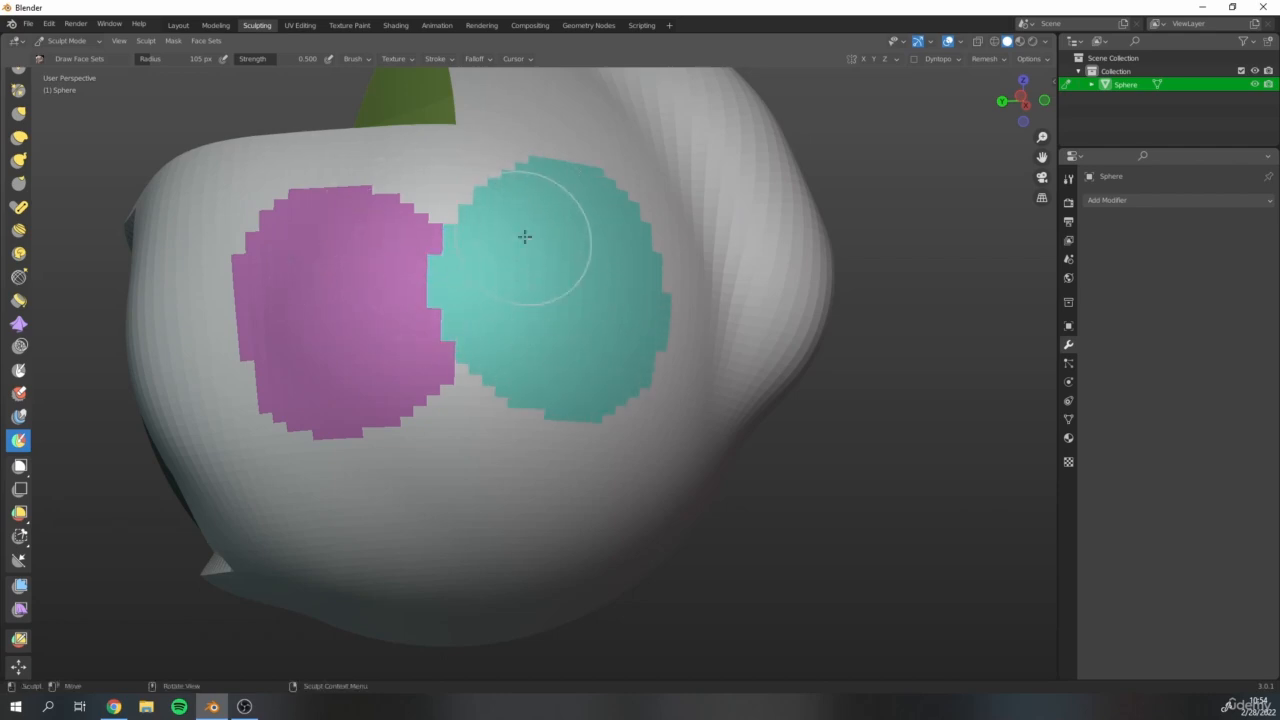
scroll(500, 160, "down", 3)
middle_click_drag(343, 86, 423, 214)
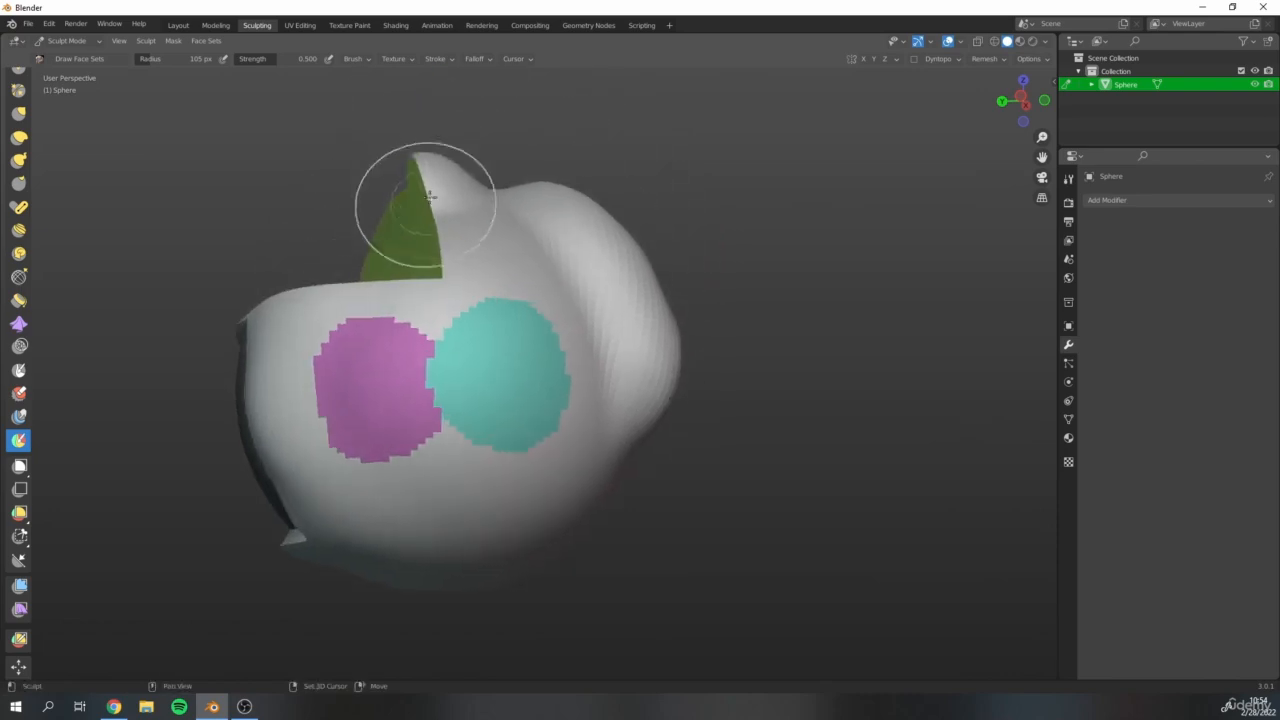
mouse_move(528, 557)
middle_mouse_down()
mouse_move(563, 357)
mouse_move(566, 443)
mouse_move(421, 383)
mouse_move(517, 386)
mouse_move(420, 430)
middle_mouse_up()
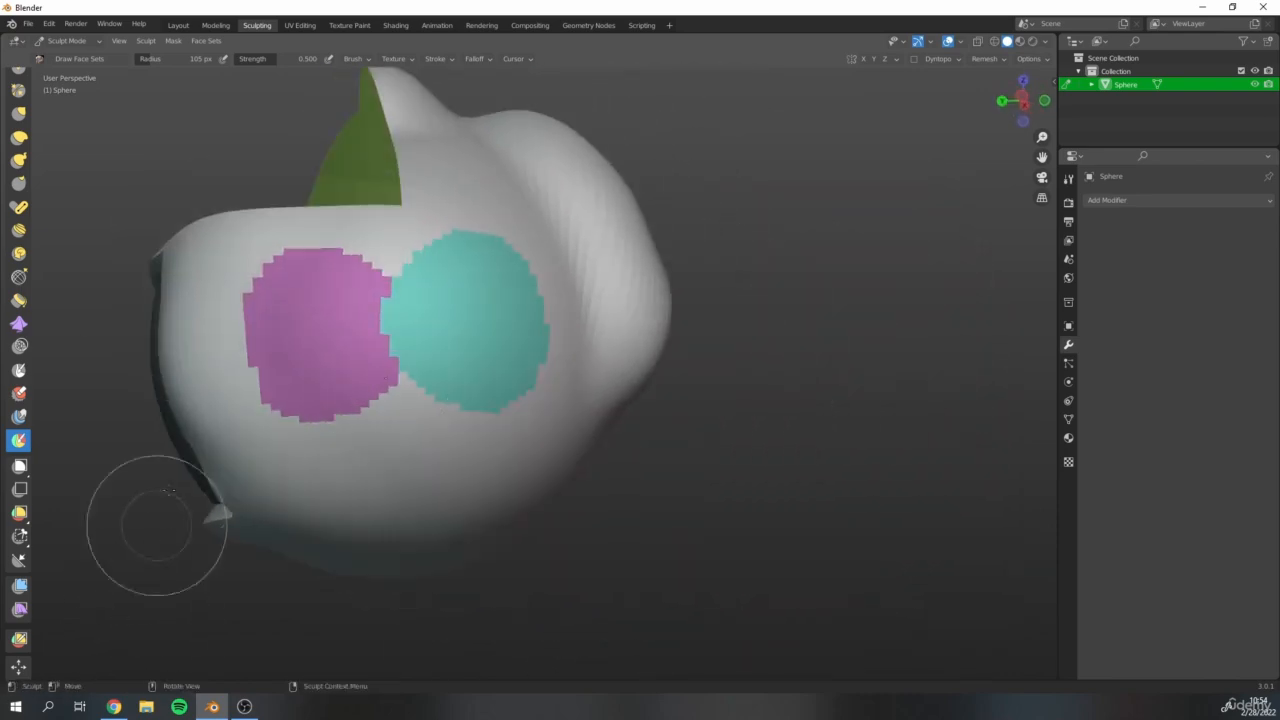
left_click_drag(512, 342, 494, 337)
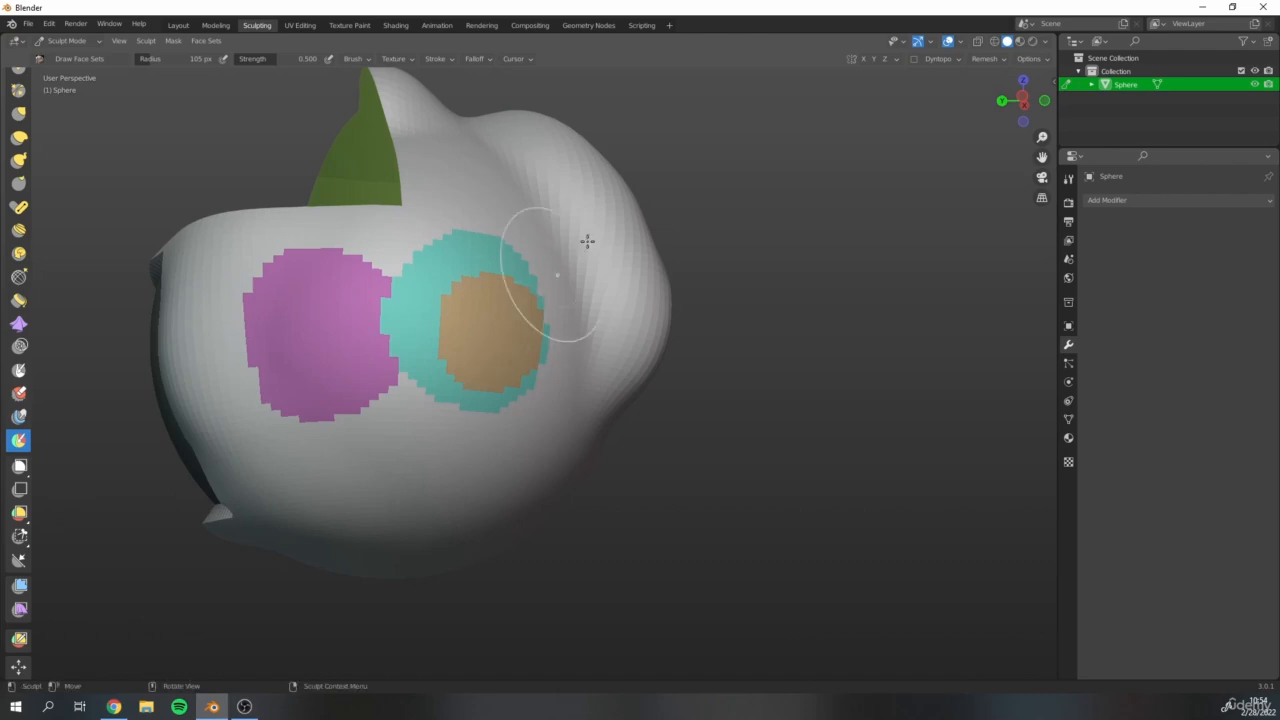
Paint two more overlapping face sets above the tan one and extend the magenta set across its neighbours.
left_click(500, 208)
left_click_drag(515, 275, 500, 263)
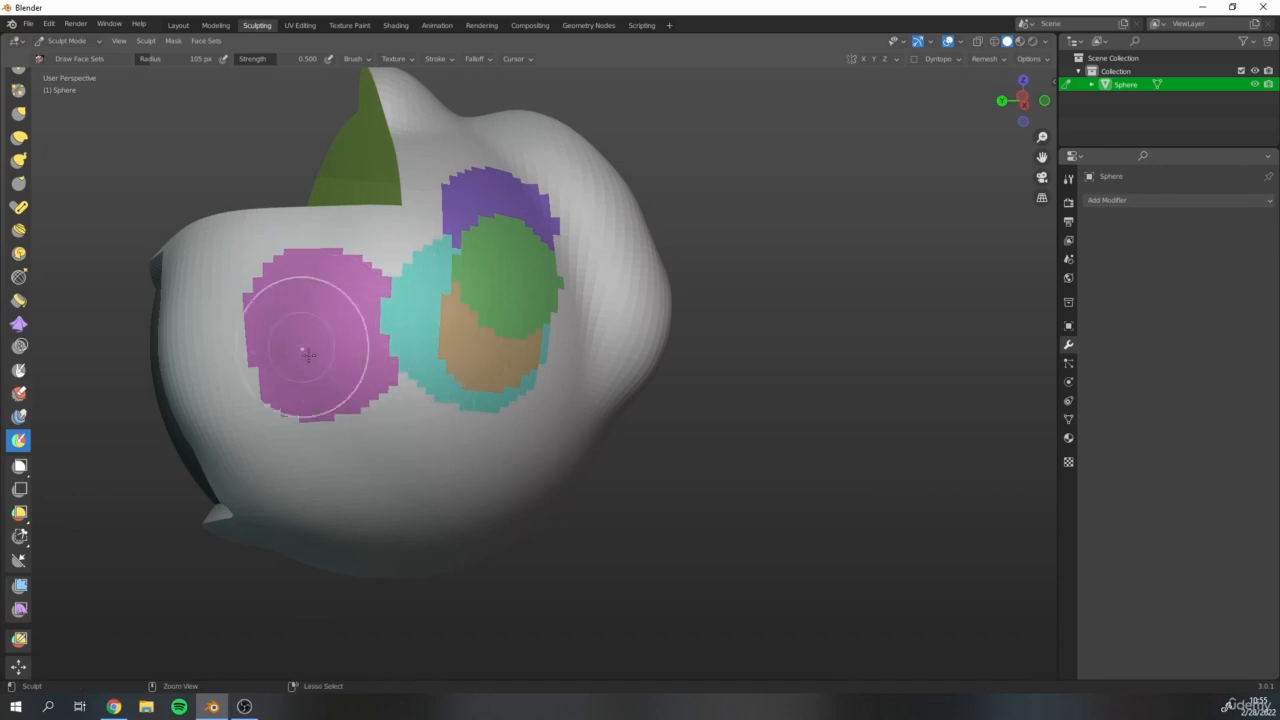
mouse_move(320, 312)
left_mouse_down()
mouse_move(426, 328)
mouse_move(371, 277)
mouse_move(460, 272)
mouse_move(451, 383)
mouse_move(357, 418)
mouse_move(455, 450)
mouse_move(320, 455)
mouse_move(400, 420)
left_mouse_up()
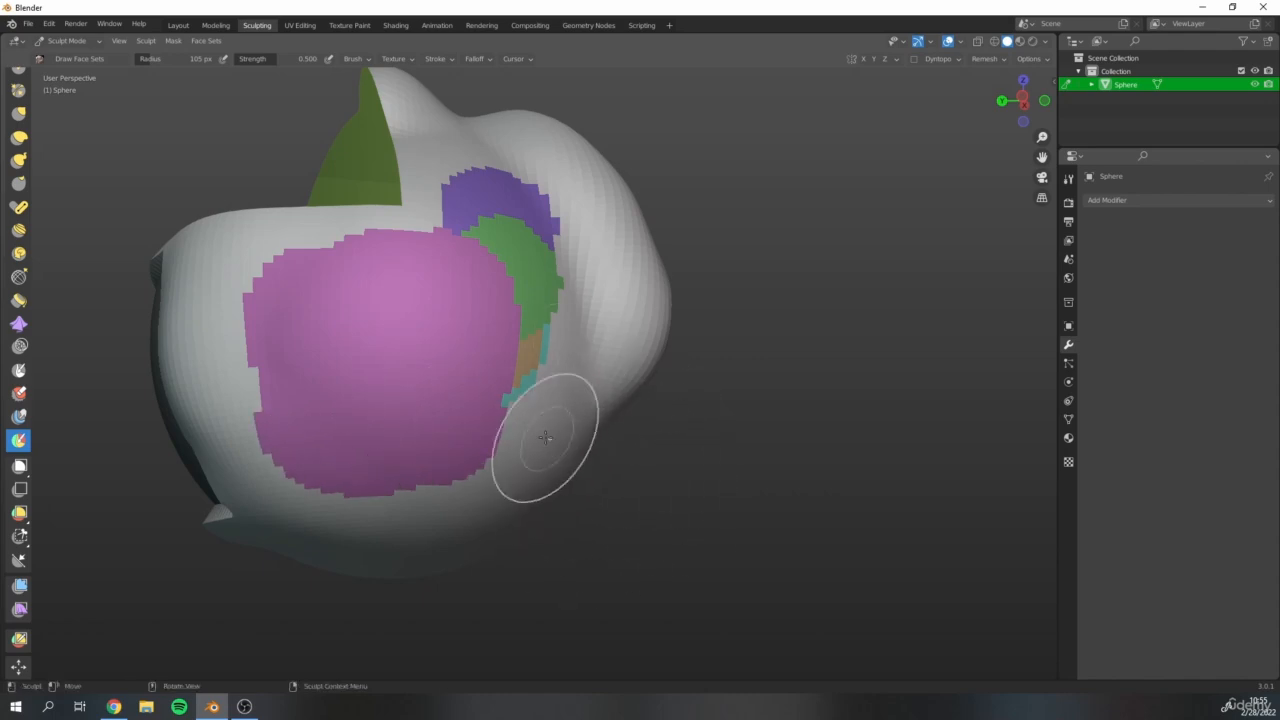
Paint the plain base face set over all the coloured patches on the side below the cut to erase them.
left_click_drag(529, 428, 518, 433)
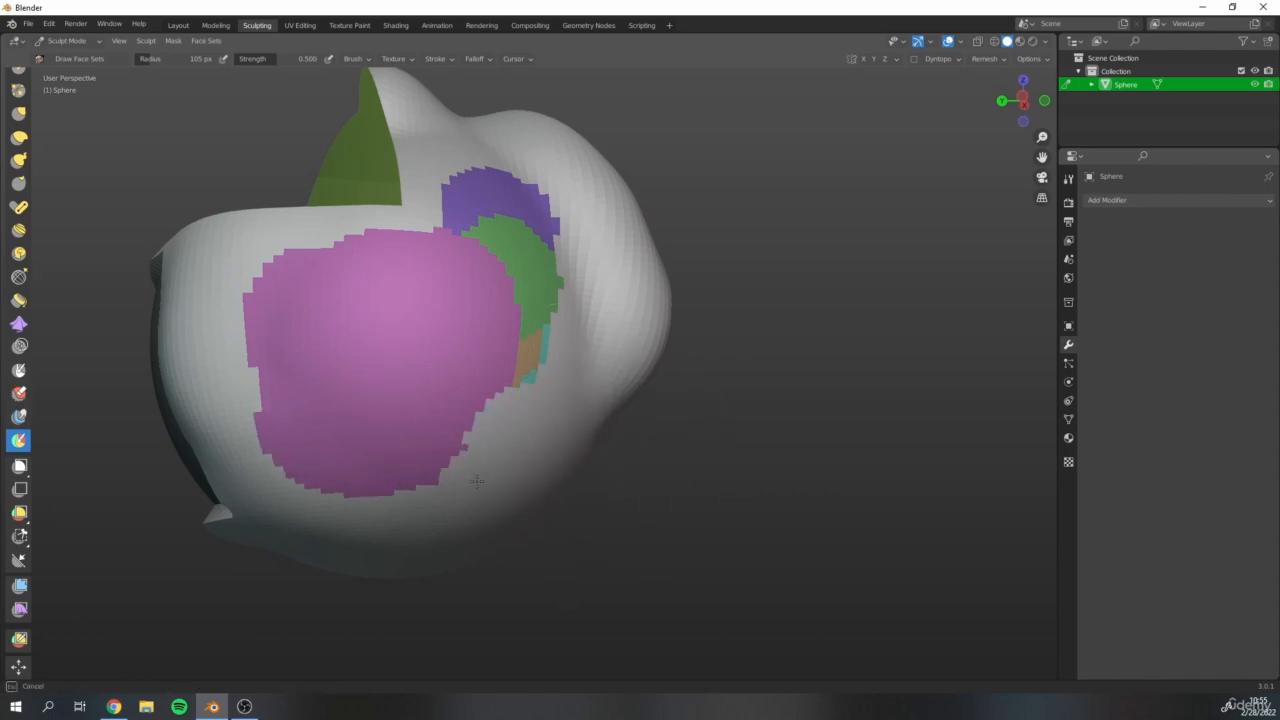
mouse_move(477, 481)
left_mouse_down()
mouse_move(380, 440)
mouse_move(503, 402)
mouse_move(551, 363)
mouse_move(534, 234)
mouse_move(513, 193)
left_mouse_up()
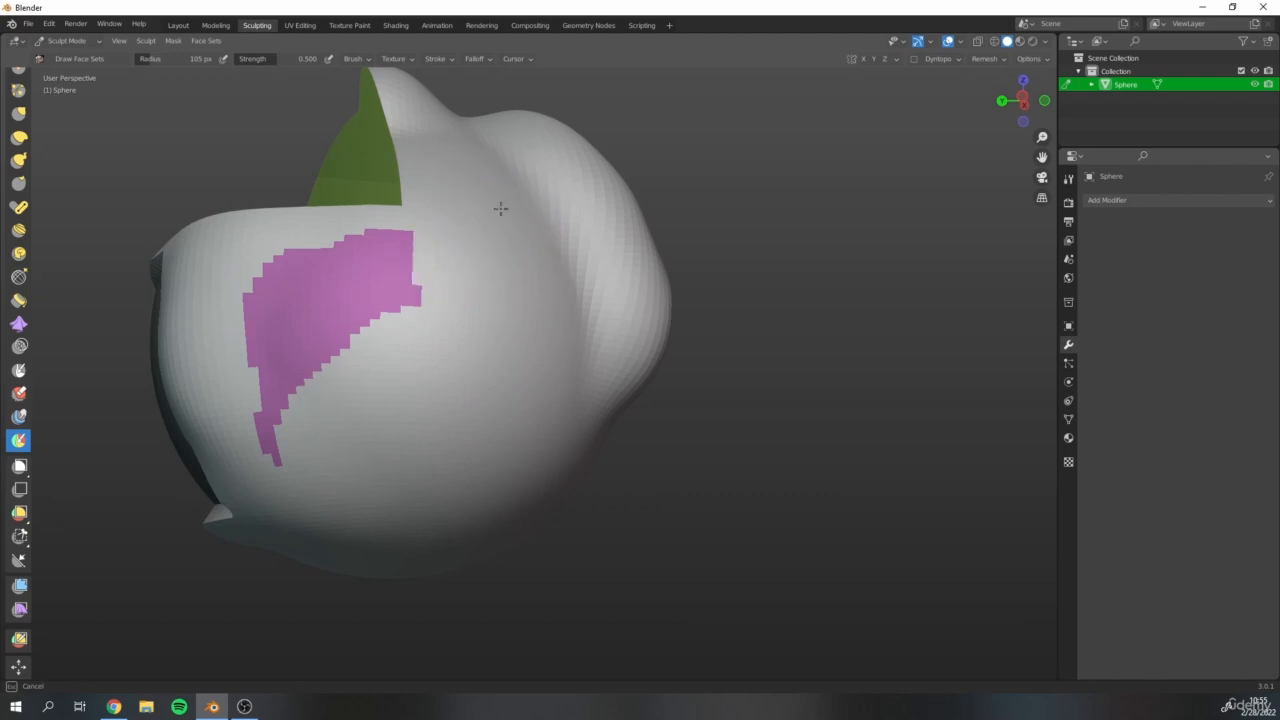
mouse_move(512, 269)
left_mouse_down()
mouse_move(309, 329)
mouse_move(277, 323)
mouse_move(380, 262)
left_mouse_up()
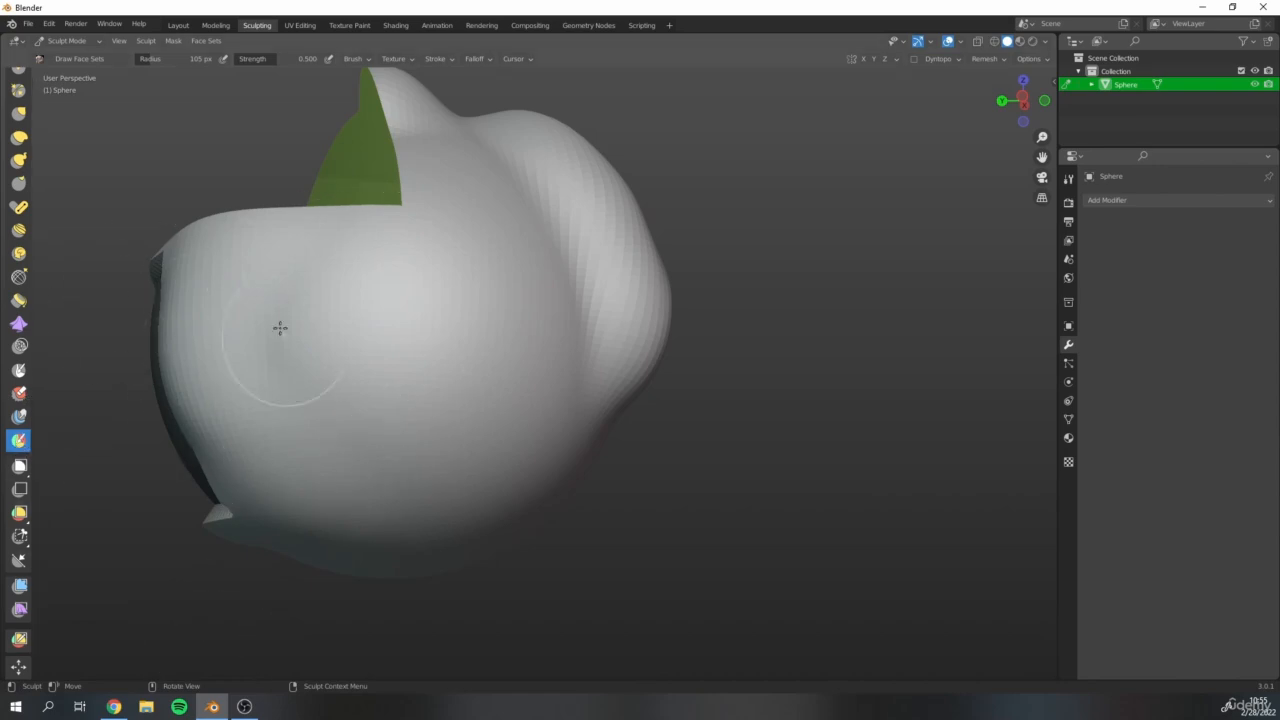
Paint a new round face set below the cut and add a rectangular one beside it with Box Face Set.
left_click(302, 294)
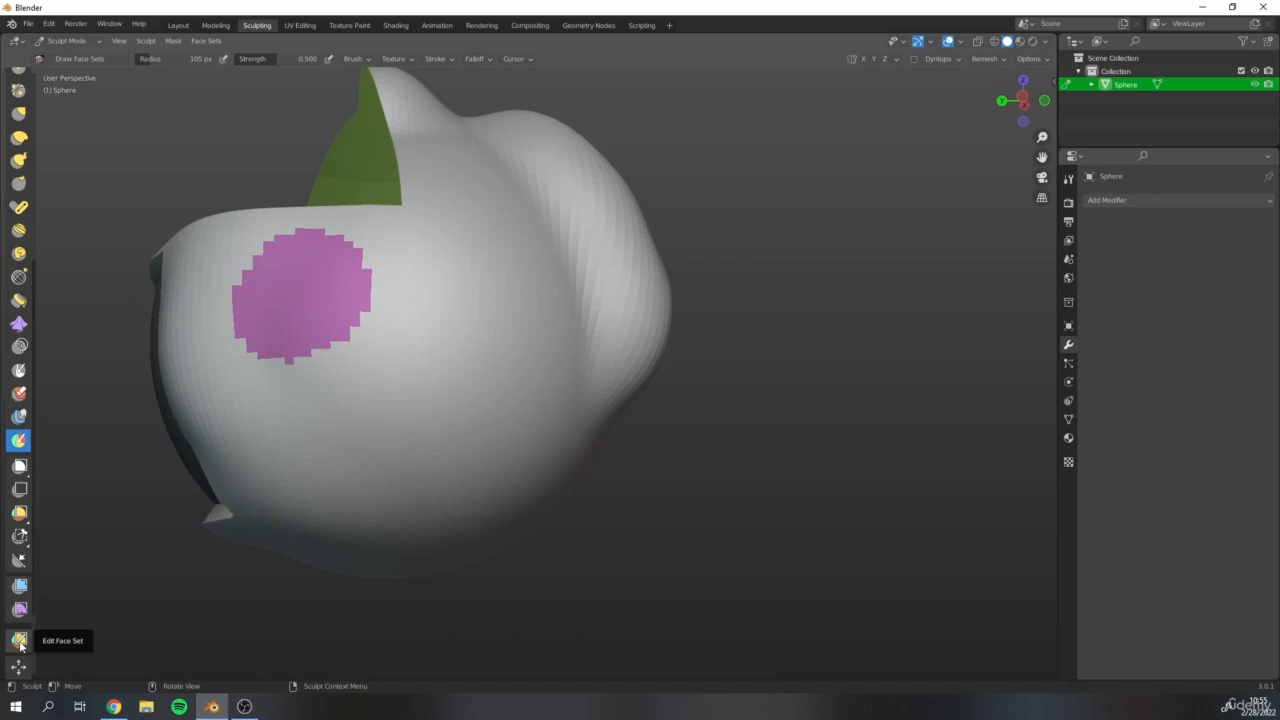
left_click(19, 514)
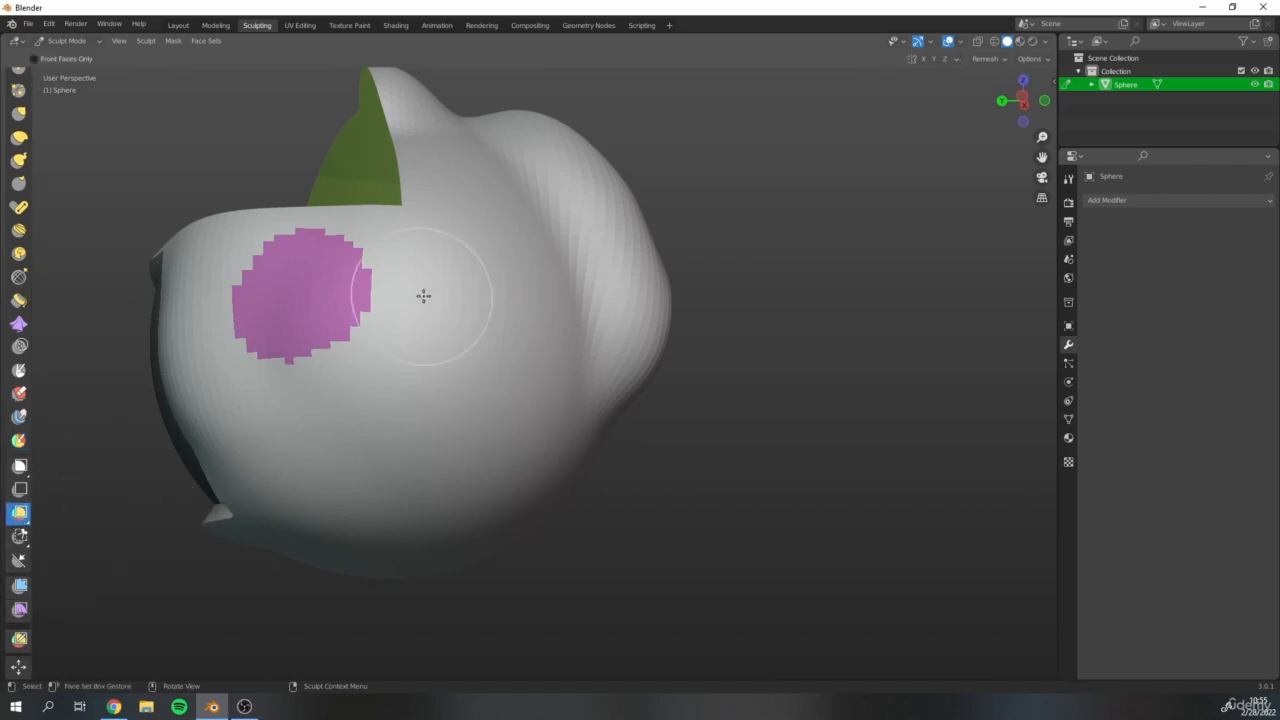
left_click_drag(423, 297, 570, 457)
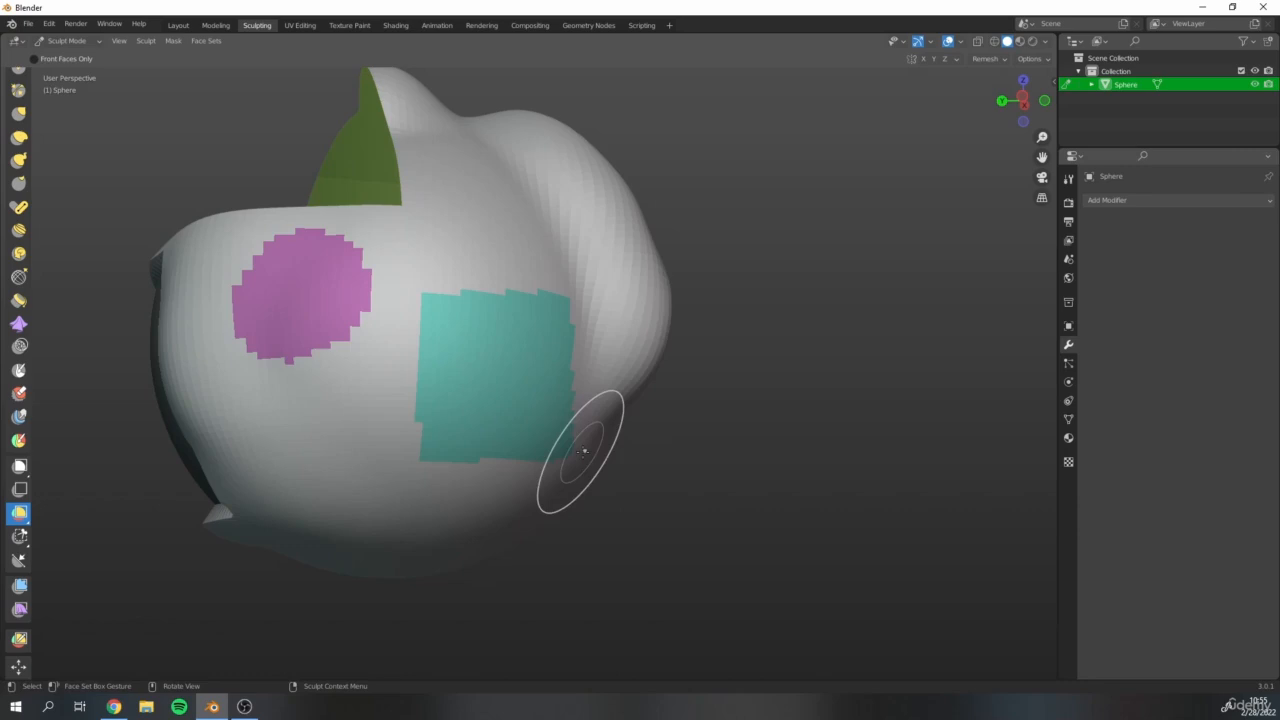
Examine the round and rectangular face sets from several sides of the model.
scroll(871, 423, "down", 2)
mouse_move(871, 423)
middle_mouse_down()
mouse_move(543, 435)
mouse_move(749, 414)
middle_mouse_up()
scroll(543, 435, "down", 3)
scroll(540, 435, "down", 3)
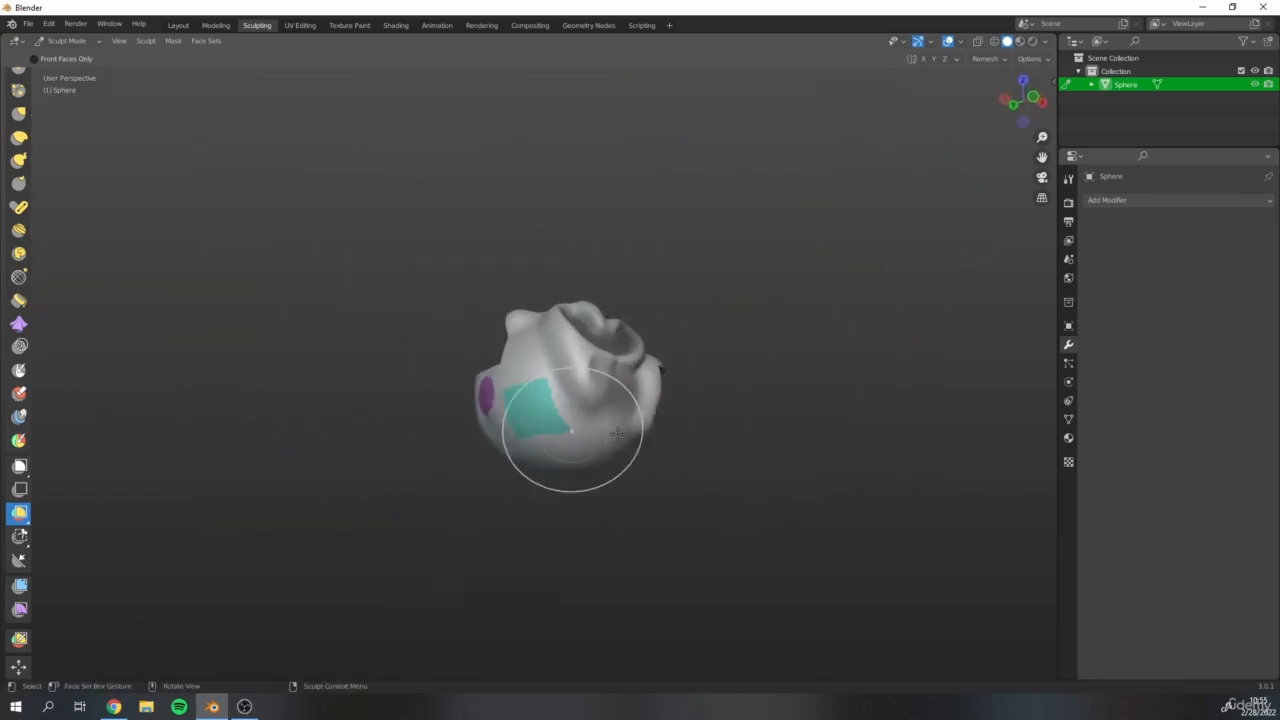
middle_click_drag(617, 432, 586, 371)
middle_click_drag(557, 500, 557, 449)
scroll(557, 449, "up", 2)
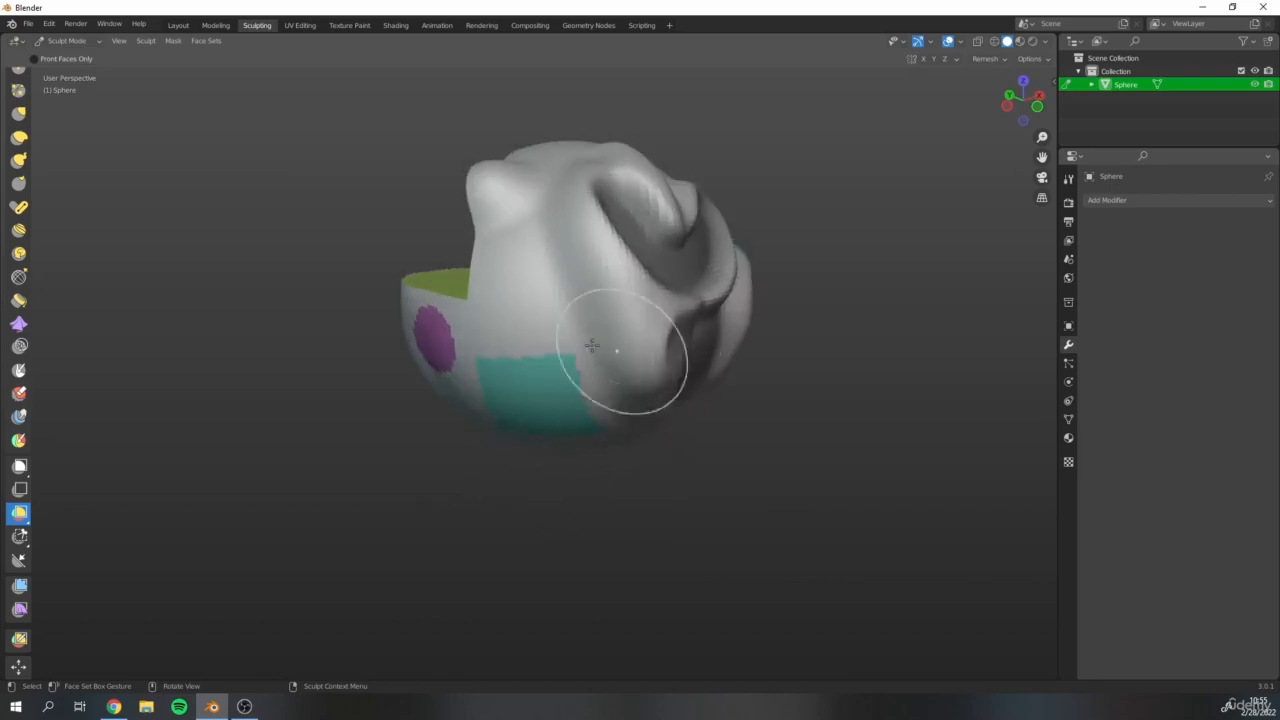
middle_click_drag(592, 345, 529, 346)
scroll(414, 500, "up", 2)
mouse_move(414, 500)
middle_mouse_down()
mouse_move(431, 366)
mouse_move(381, 485)
mouse_move(392, 480)
middle_mouse_up()
middle_click_drag(469, 443, 496, 398)
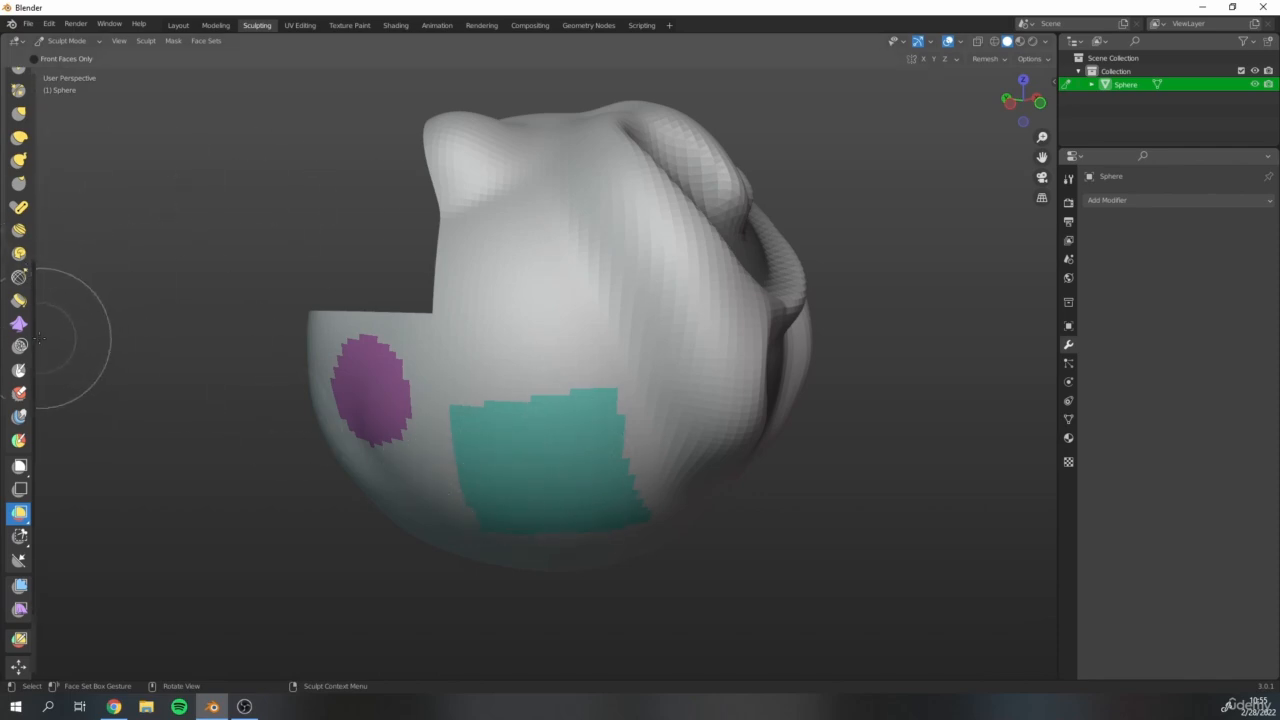
Sculpt a vertical ridge across the upper edge of the teal face set with the Draw brush at a 103 px radius.
scroll(34, 340, "up", 6)
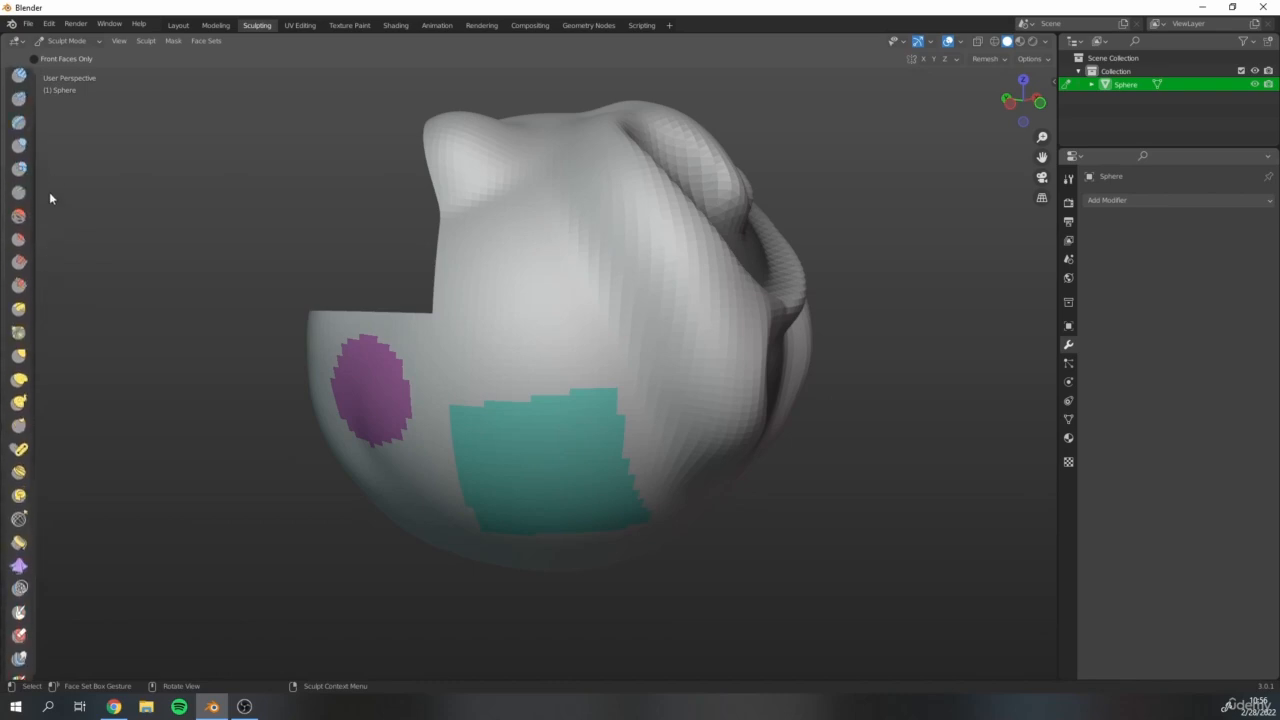
left_click(19, 85)
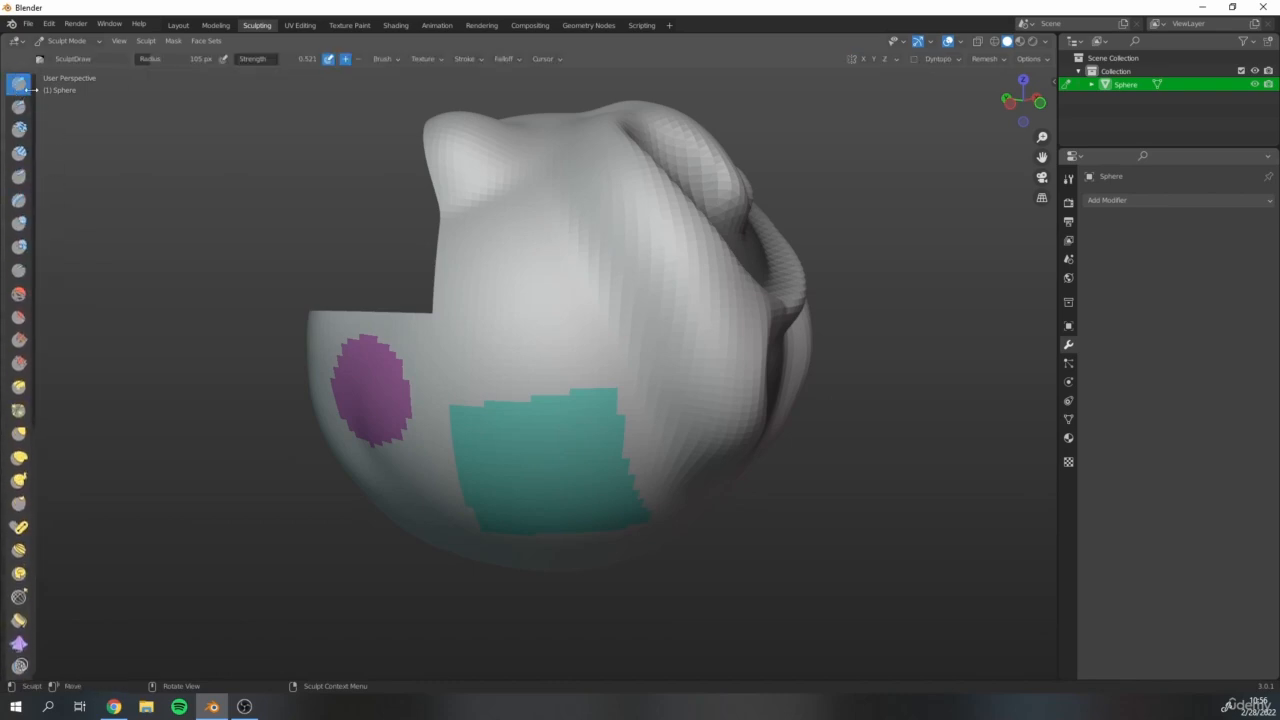
scroll(409, 311, "down", 2)
scroll(462, 317, "up", 5)
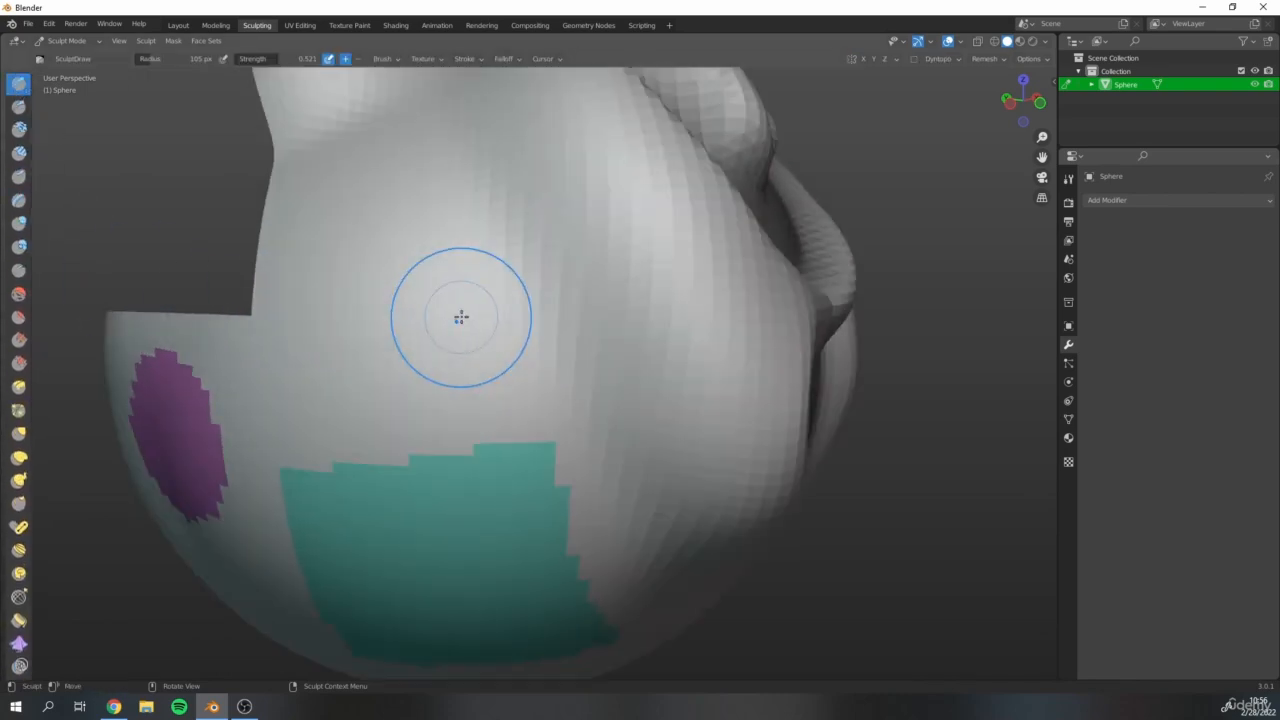
key("bracketleft")
key("bracketleft")
key("bracketright")
key("bracketright")
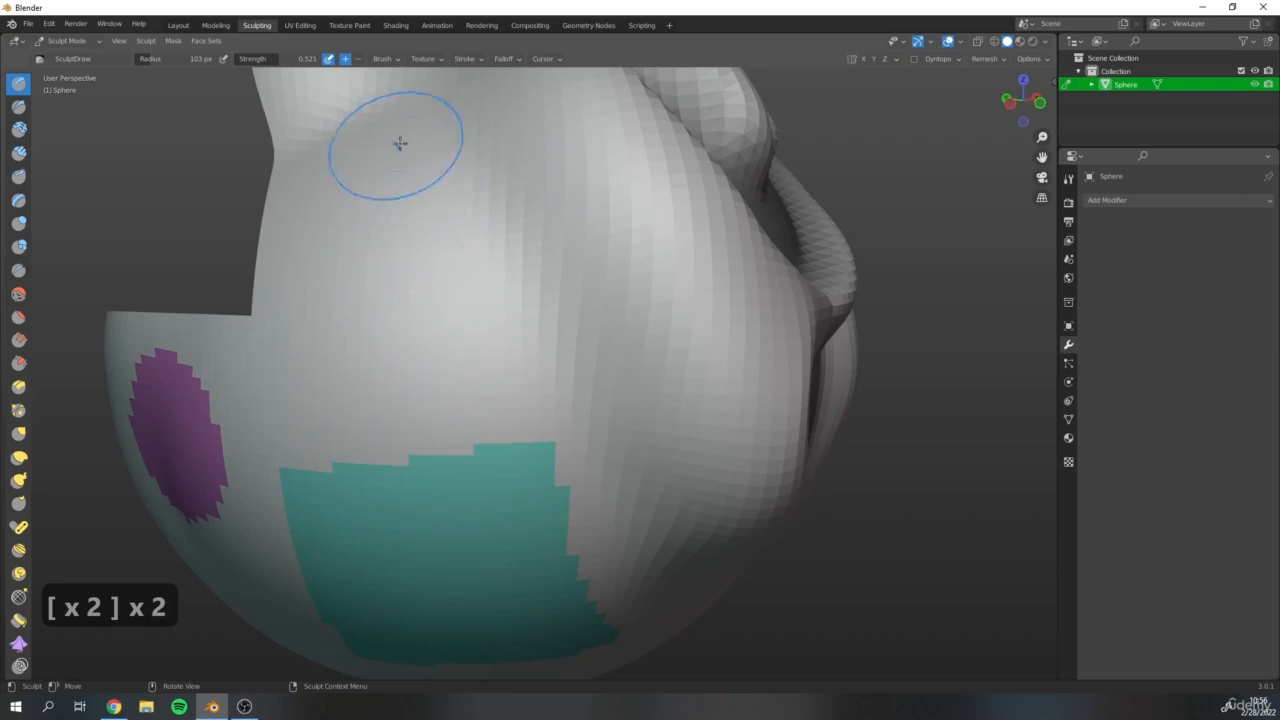
mouse_move(363, 394)
left_mouse_down()
mouse_move(317, 446)
mouse_move(366, 292)
mouse_move(357, 311)
mouse_move(371, 334)
left_mouse_up()
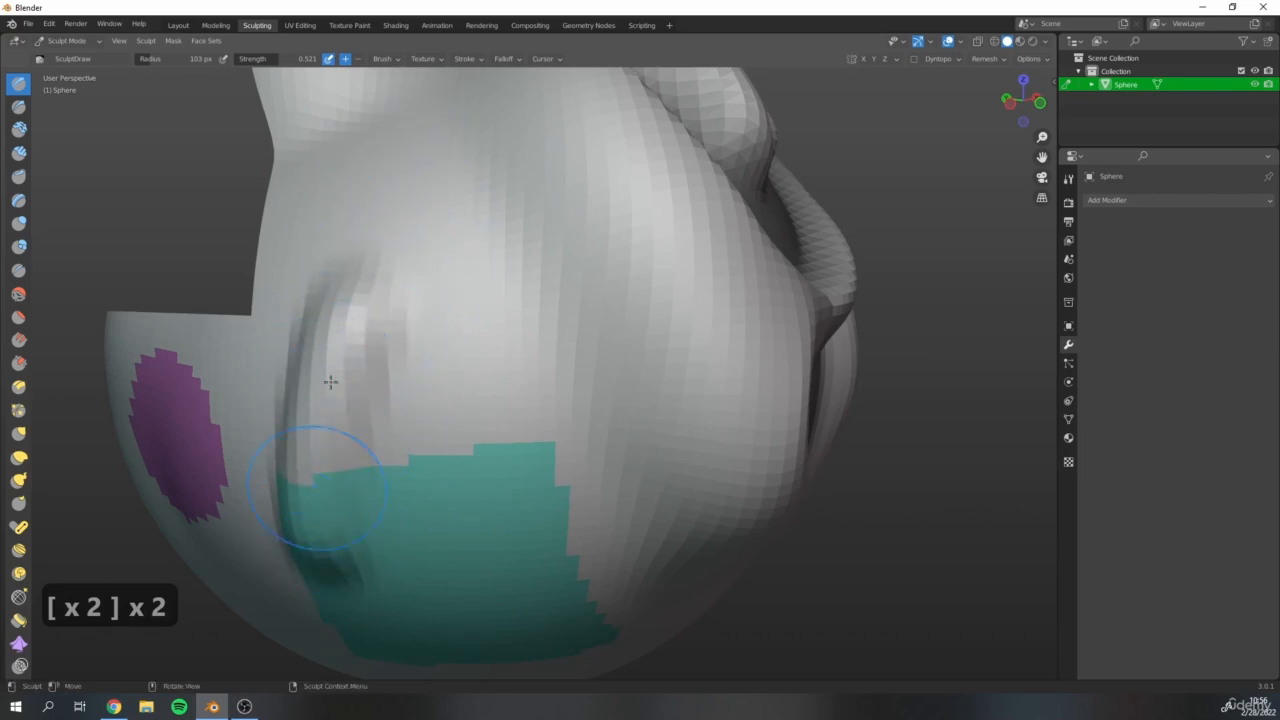
Inspect the ridge crossing the teal face set's border from different angles.
scroll(545, 410, "down", 3)
middle_click_drag(592, 392, 526, 364)
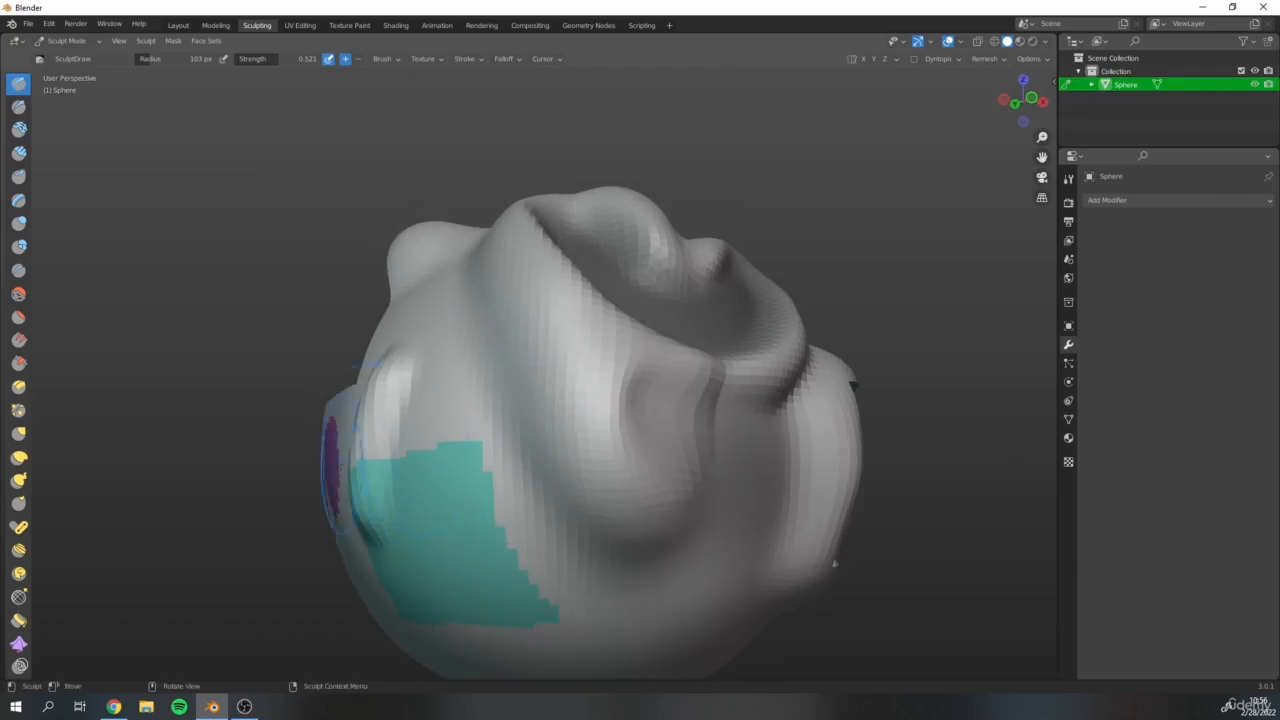
scroll(426, 483, "up", 4)
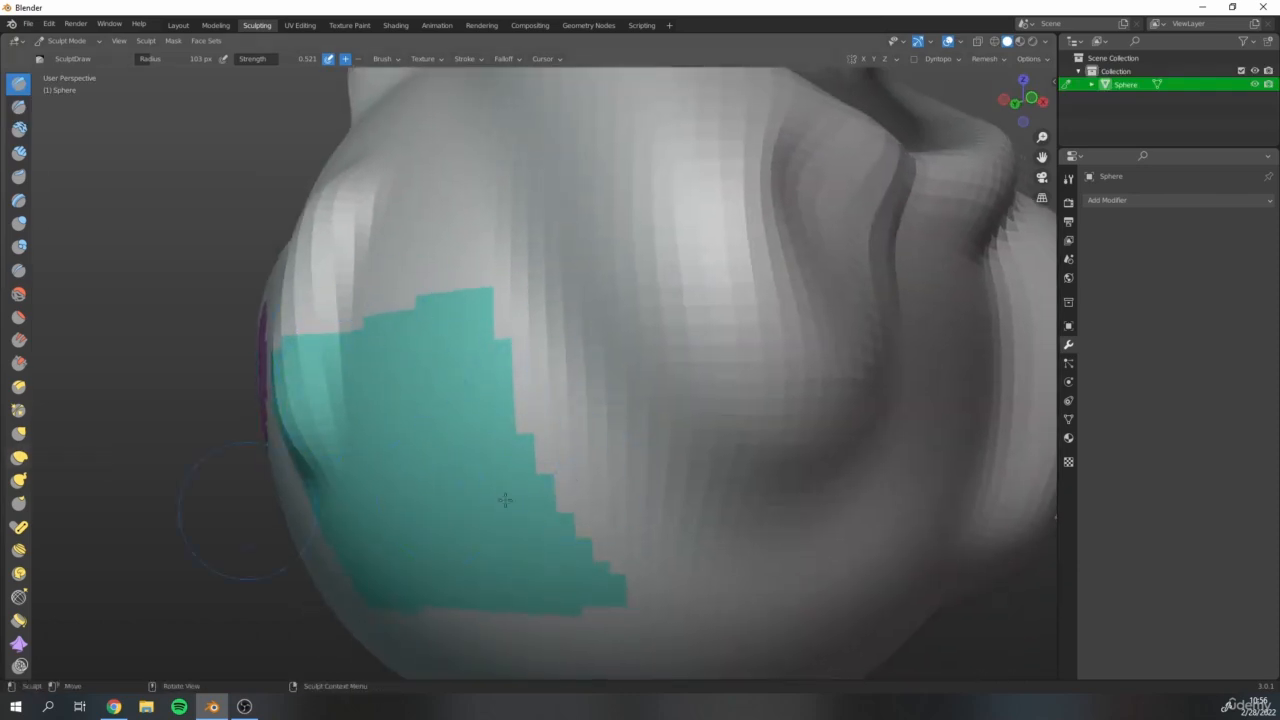
scroll(505, 500, "down", 4)
middle_click_drag(565, 443, 600, 423)
scroll(345, 458, "up", 3)
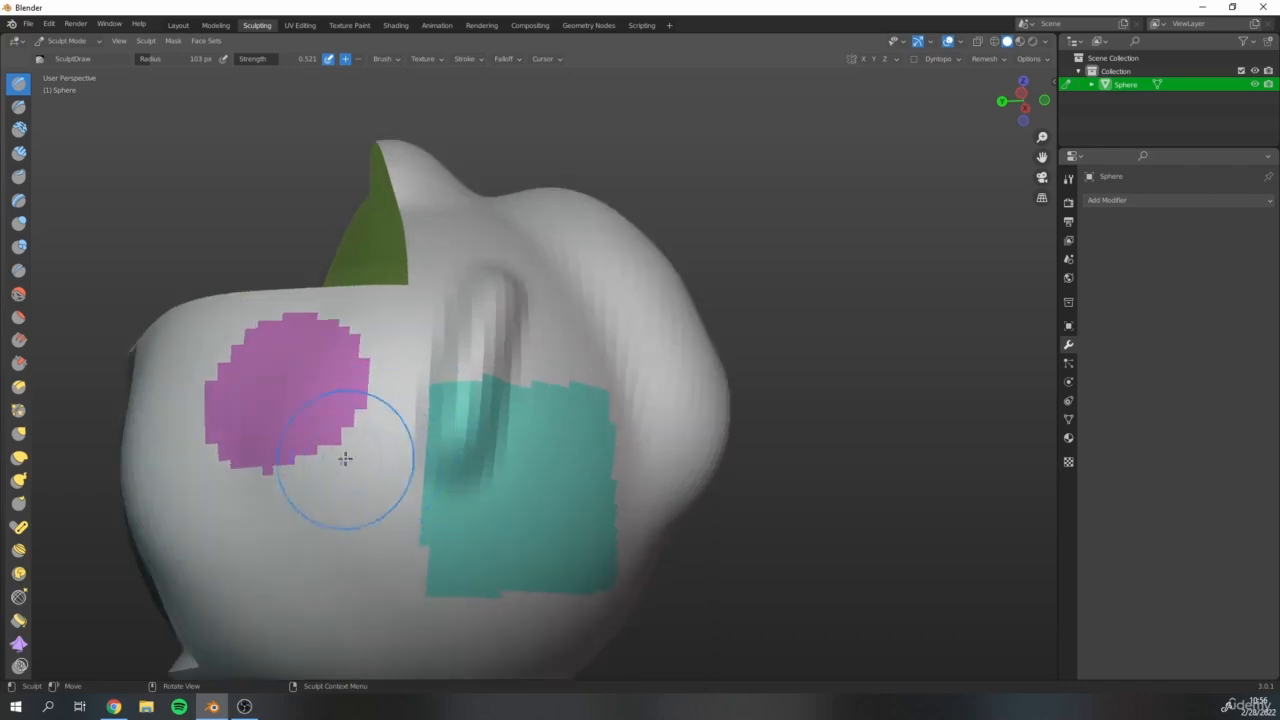
mouse_move(394, 460)
middle_mouse_down()
mouse_move(420, 443)
mouse_move(429, 471)
middle_mouse_up()
Display the active tool settings and compare them with those in Object Mode before returning to Sculpt Mode.
left_click(1068, 437)
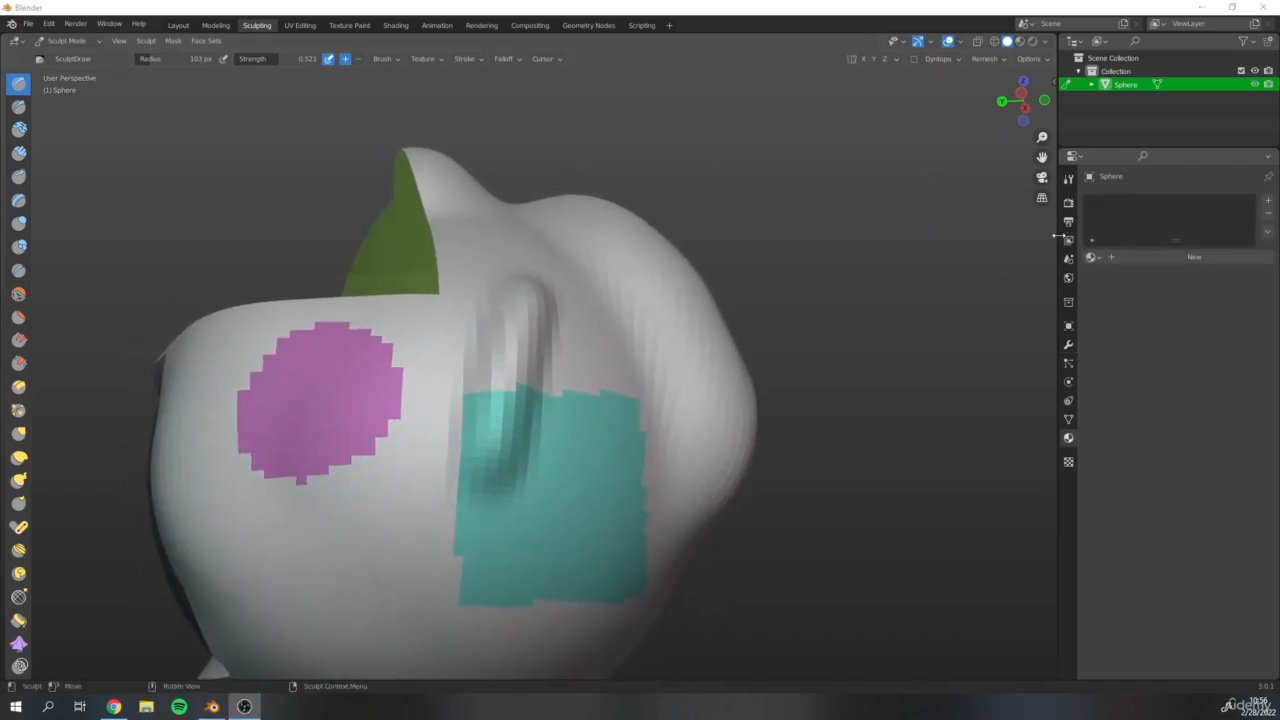
left_click(1069, 180)
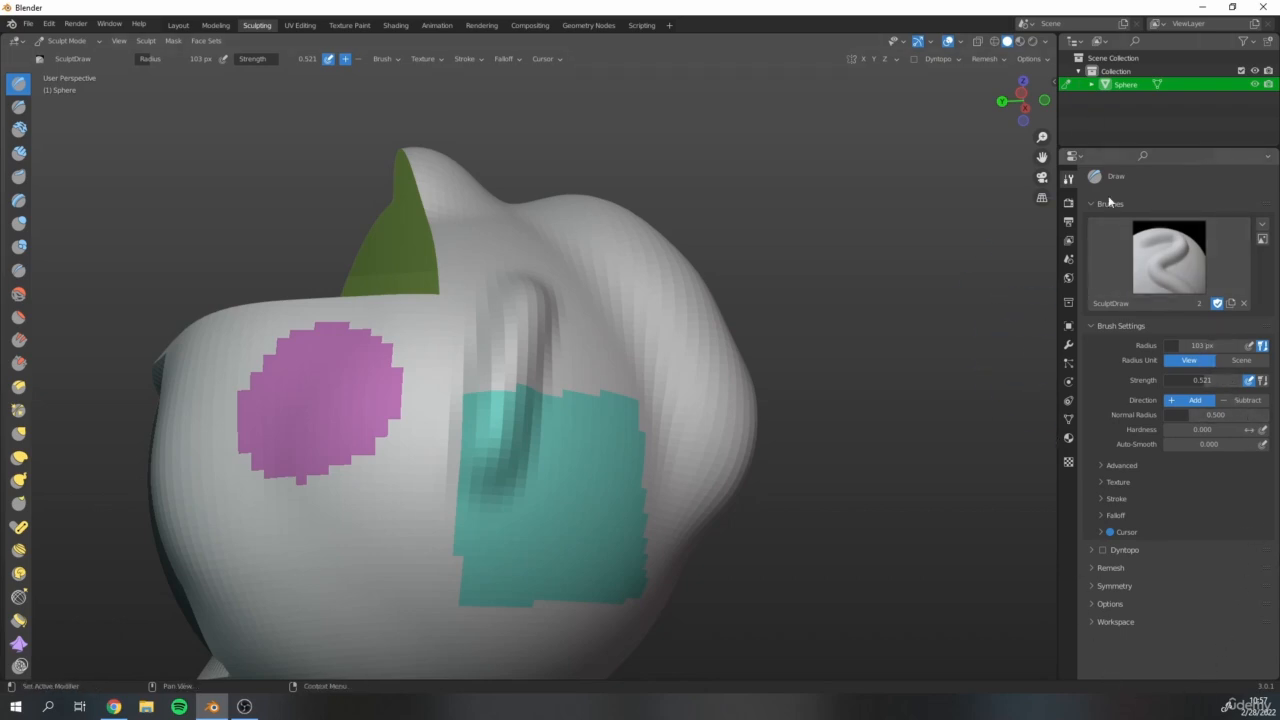
left_click(57, 42)
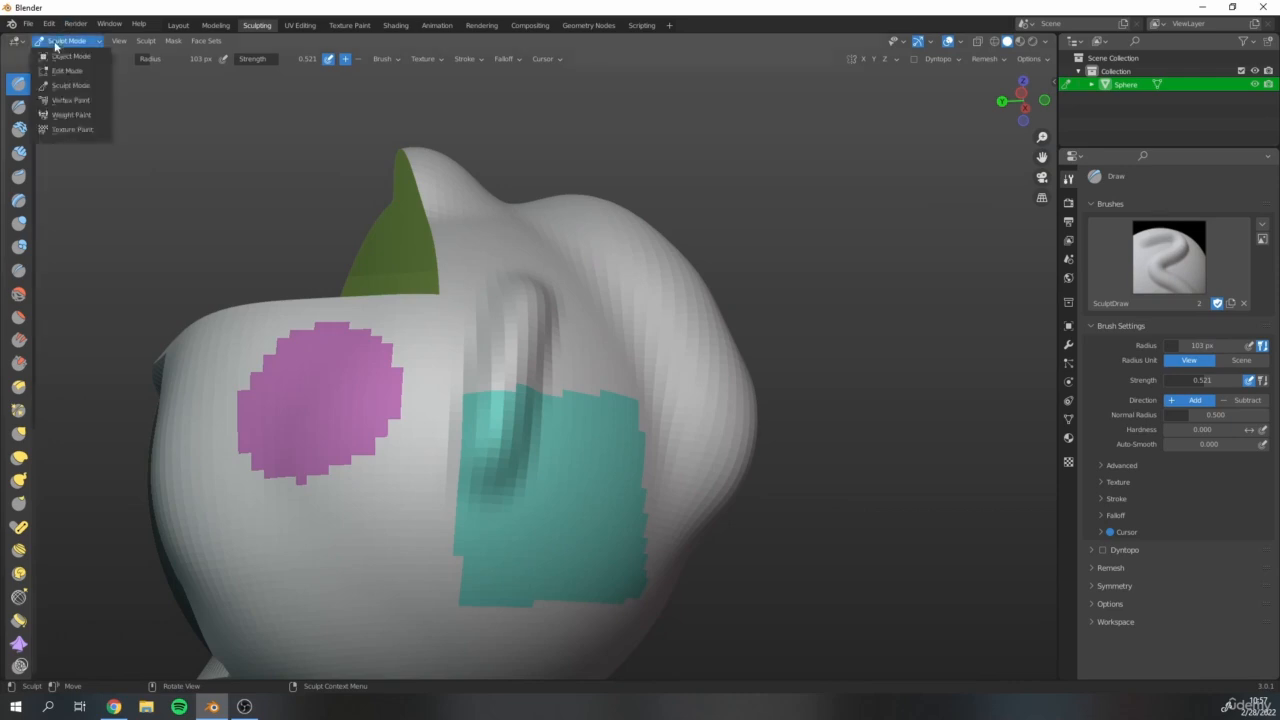
left_click(66, 57)
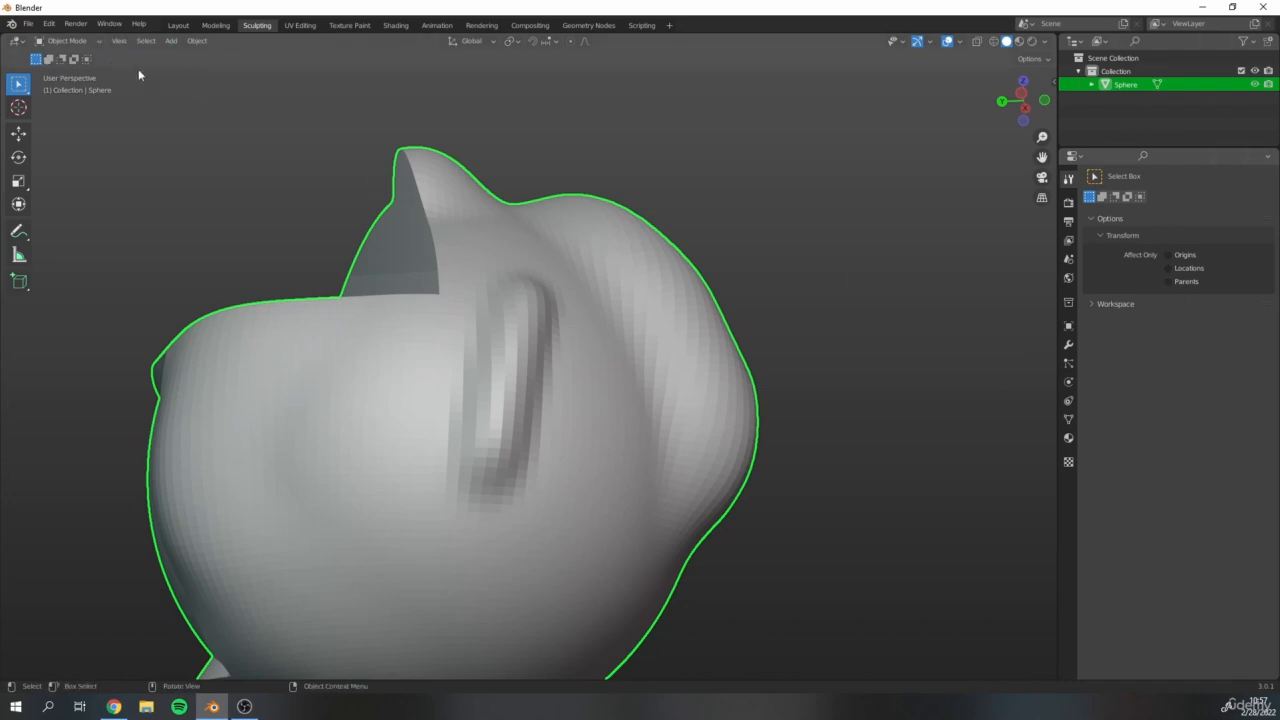
left_click(96, 42)
left_click(70, 85)
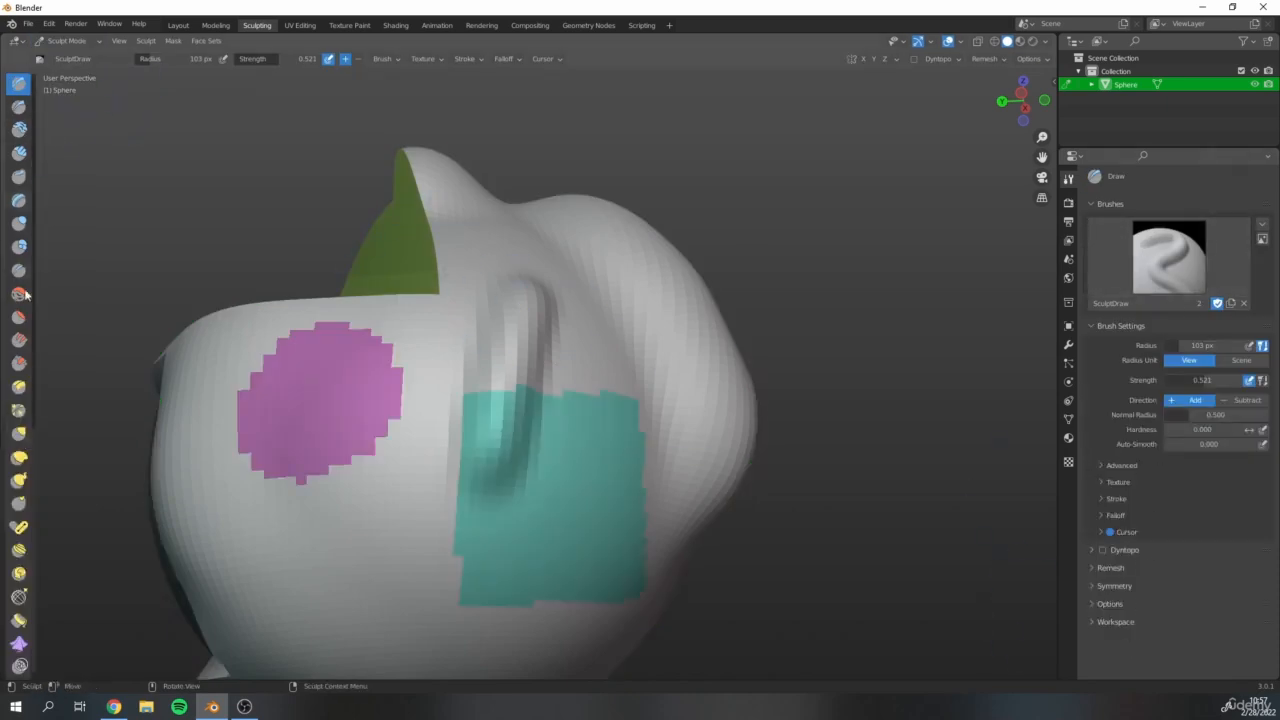
Review the brush settings of the Clay and Inflate brushes and return to the Draw brush.
left_click(20, 128)
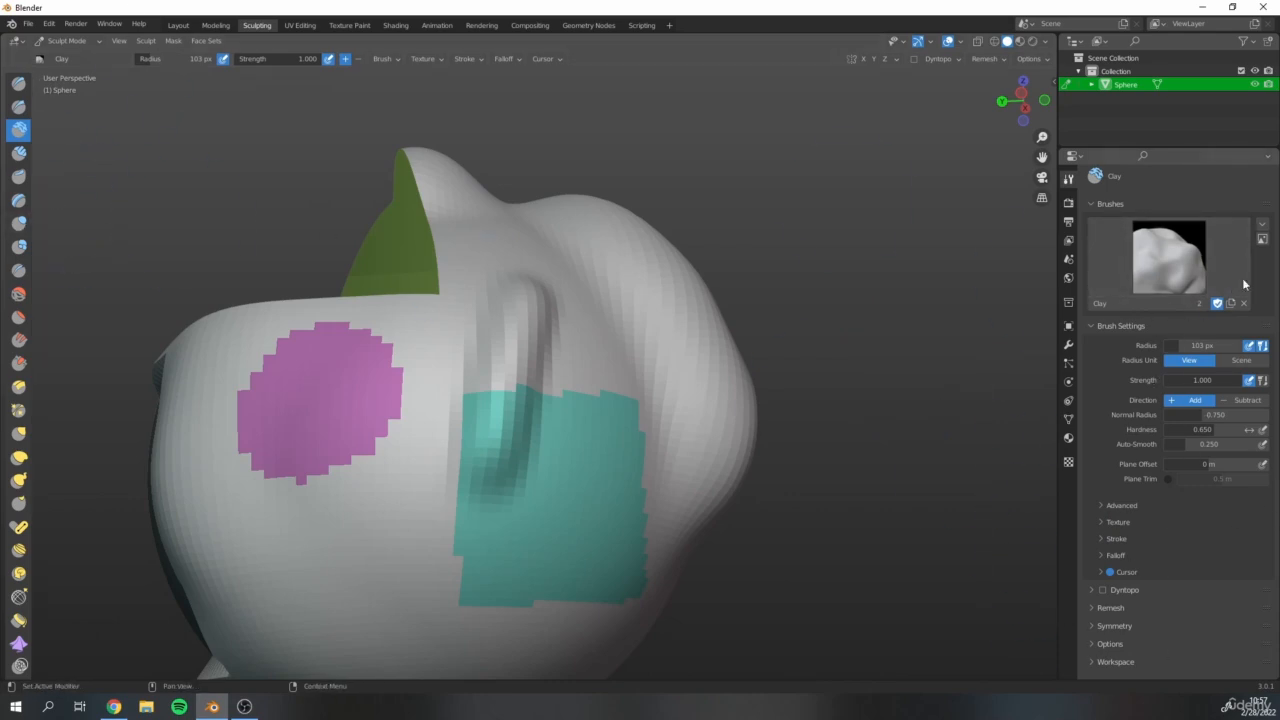
left_click(20, 223)
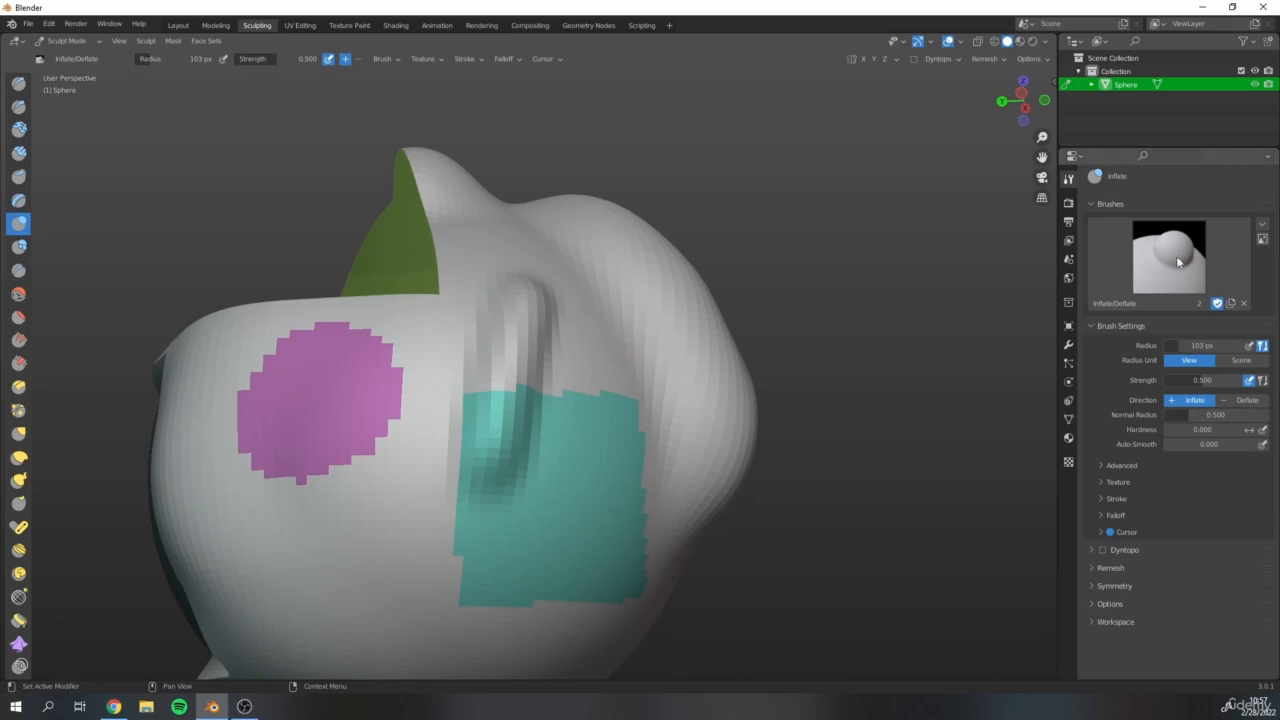
left_click(19, 84)
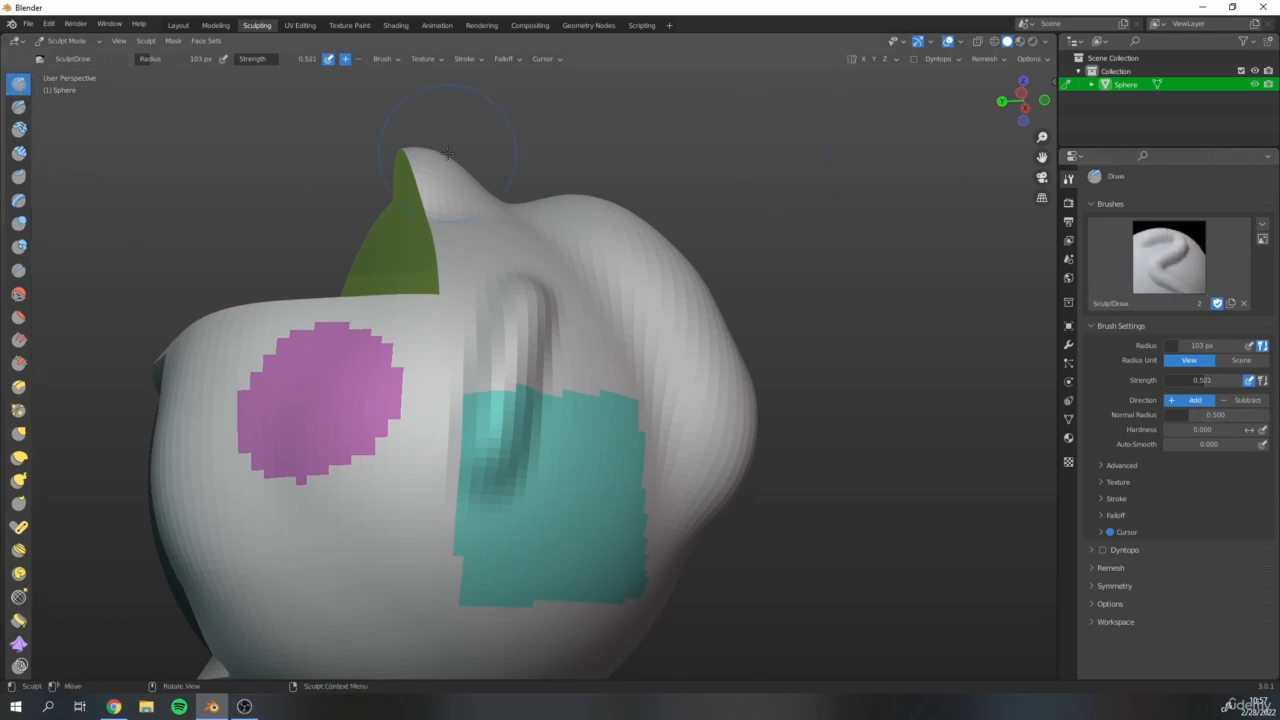
Enable Face Sets auto-masking in the Draw brush's advanced settings and raise the plain surface around the magenta and teal sets.
left_click(1118, 466)
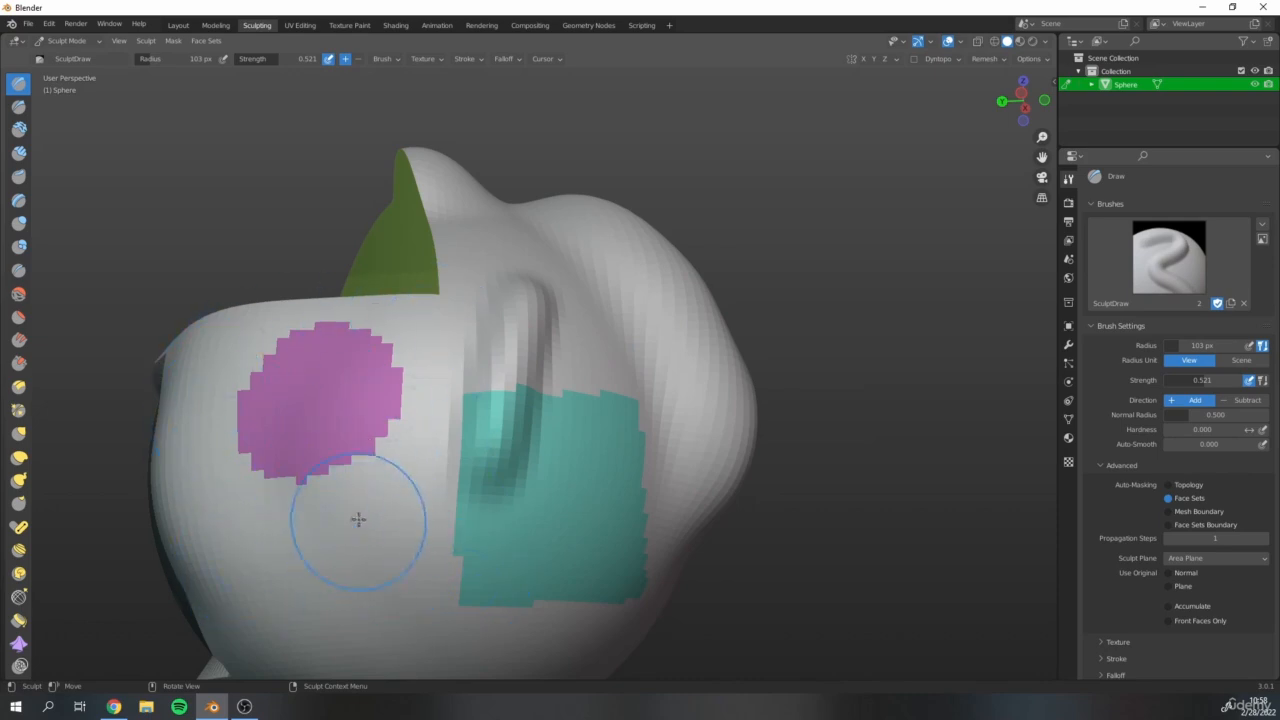
mouse_move(344, 518)
left_mouse_down()
mouse_move(325, 430)
mouse_move(391, 554)
mouse_move(456, 550)
mouse_move(450, 492)
mouse_move(434, 491)
mouse_move(395, 410)
mouse_move(408, 363)
mouse_move(290, 540)
mouse_move(326, 526)
mouse_move(585, 612)
mouse_move(600, 380)
mouse_move(660, 570)
mouse_move(454, 563)
left_mouse_up()
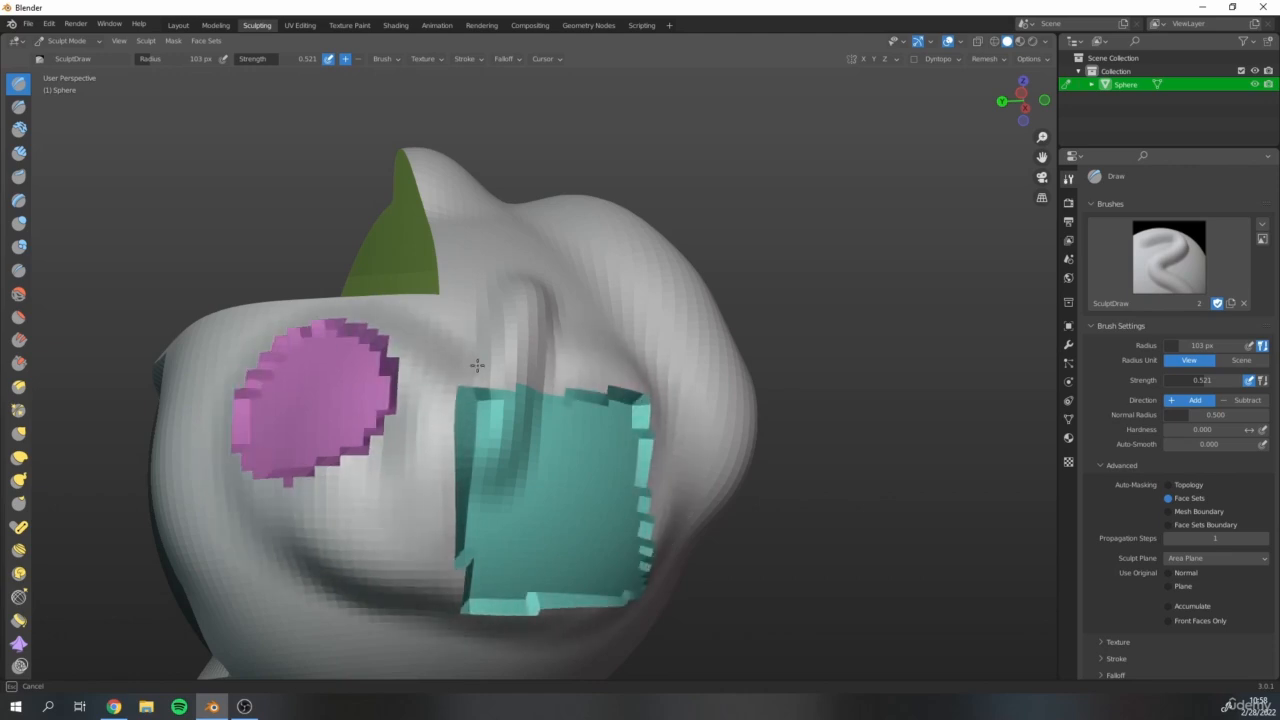
mouse_move(477, 365)
left_mouse_down()
mouse_move(600, 385)
mouse_move(440, 630)
mouse_move(650, 380)
mouse_move(712, 427)
left_mouse_up()
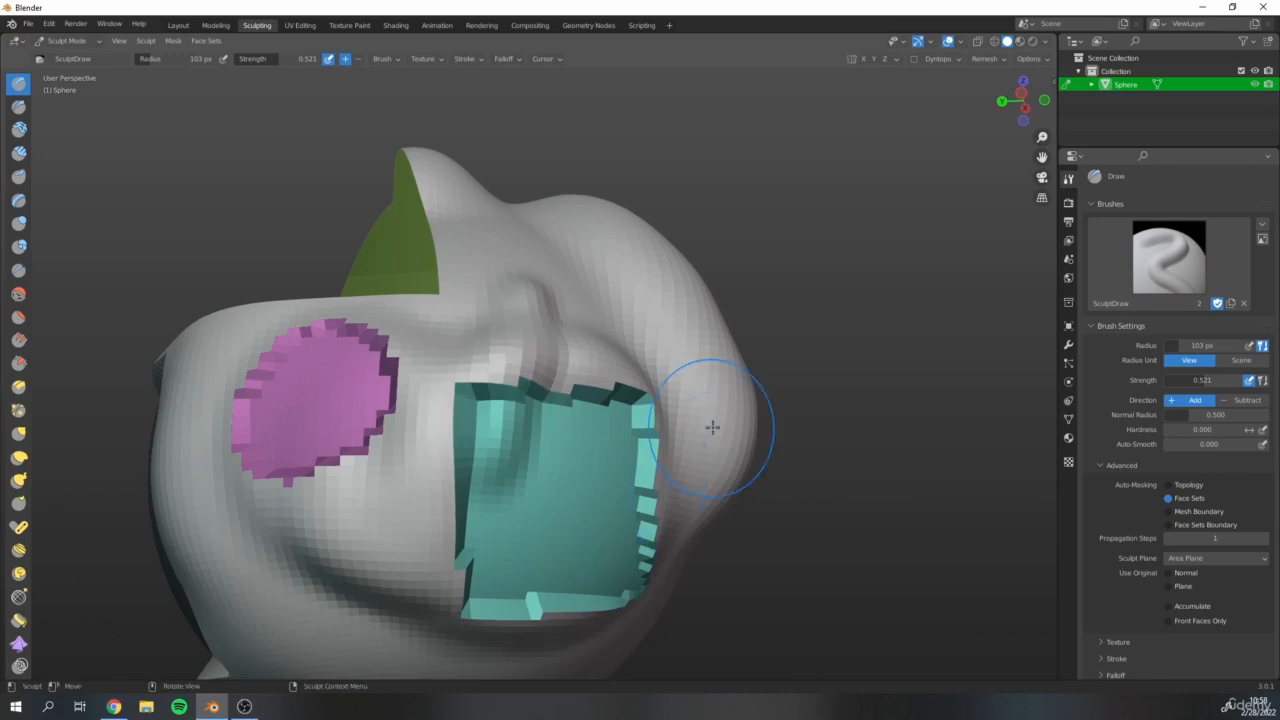
Examine the stepped borders around the auto-masked face sets from all sides of the model.
scroll(709, 405, "down", 3)
mouse_move(608, 442)
middle_mouse_down()
mouse_move(634, 437)
mouse_move(453, 536)
mouse_move(590, 458)
middle_mouse_up()
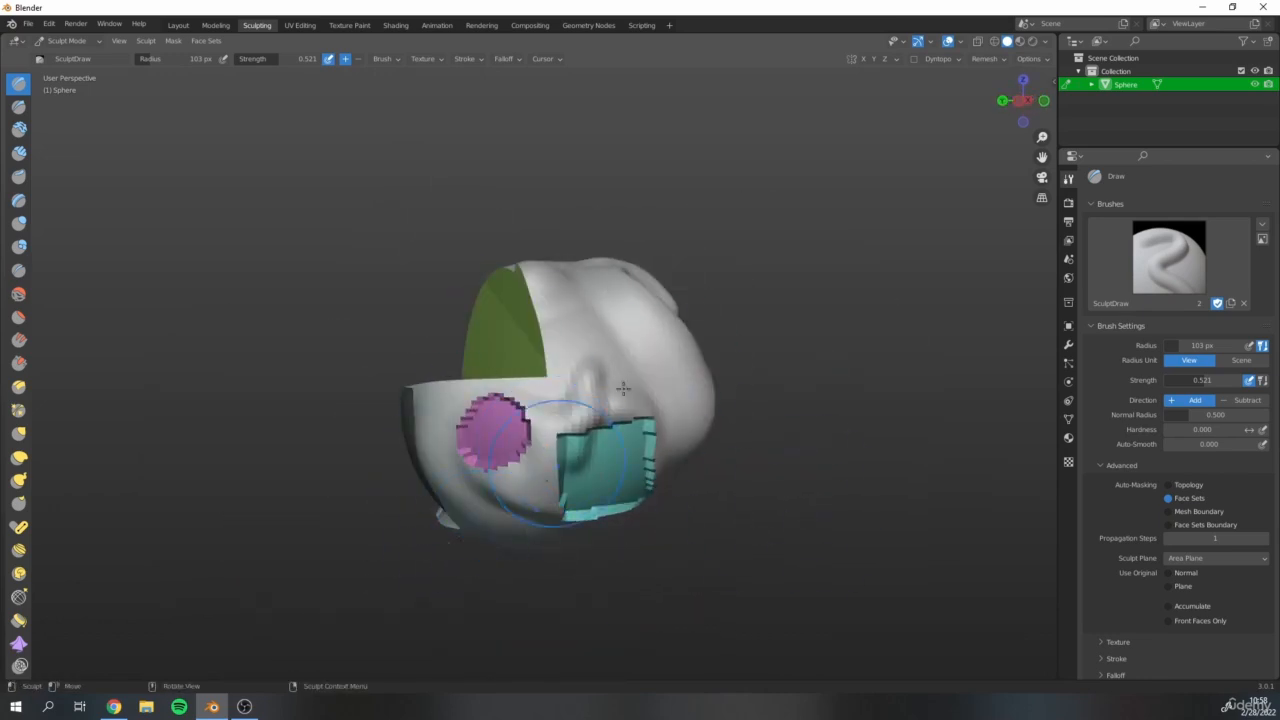
middle_click_drag(344, 510, 671, 486)
scroll(671, 486, "up", 4)
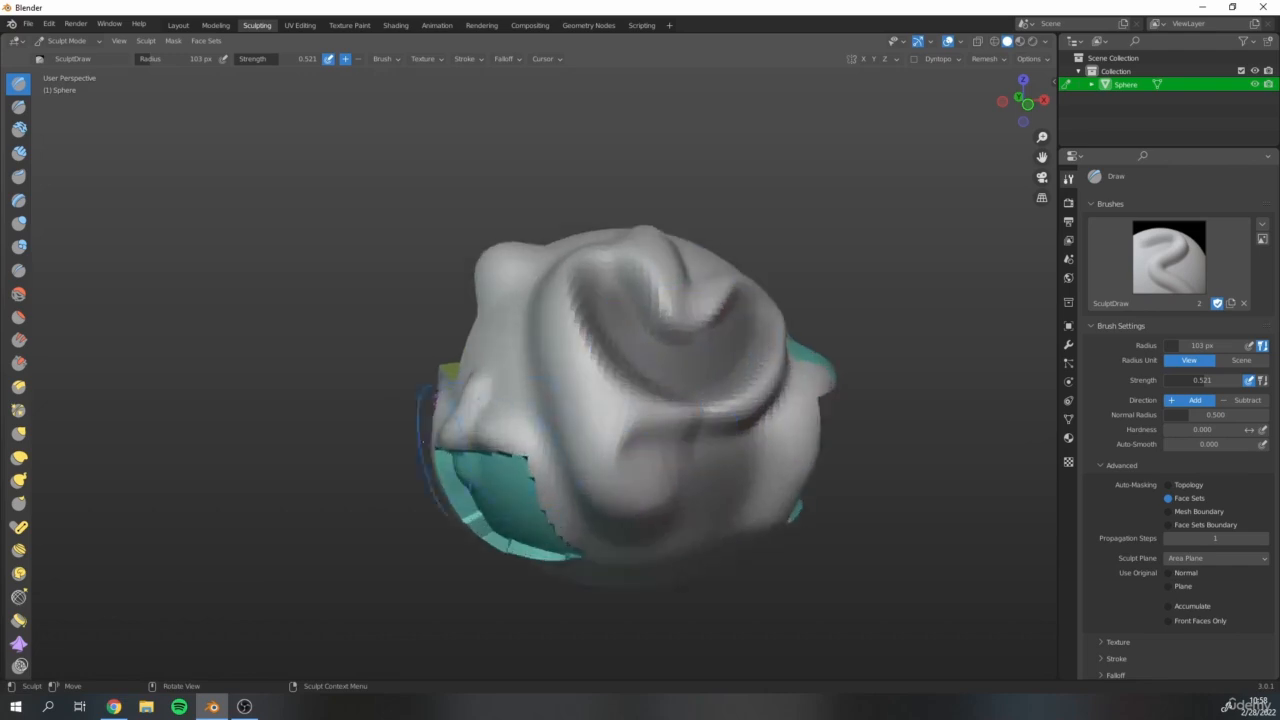
mouse_move(701, 258)
middle_mouse_down()
mouse_move(751, 420)
mouse_move(829, 457)
mouse_move(733, 395)
middle_mouse_up()
scroll(769, 441, "up", 3)
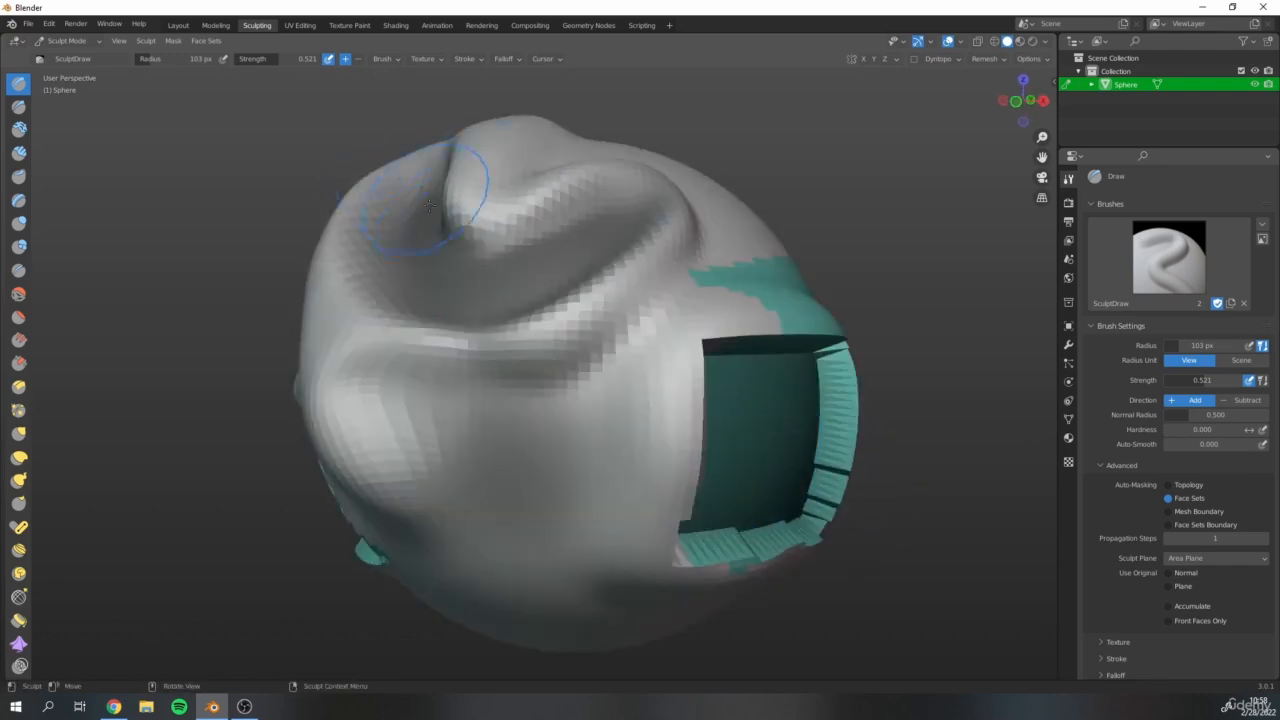
middle_click_drag(430, 205, 508, 281)
scroll(508, 281, "down", 2)
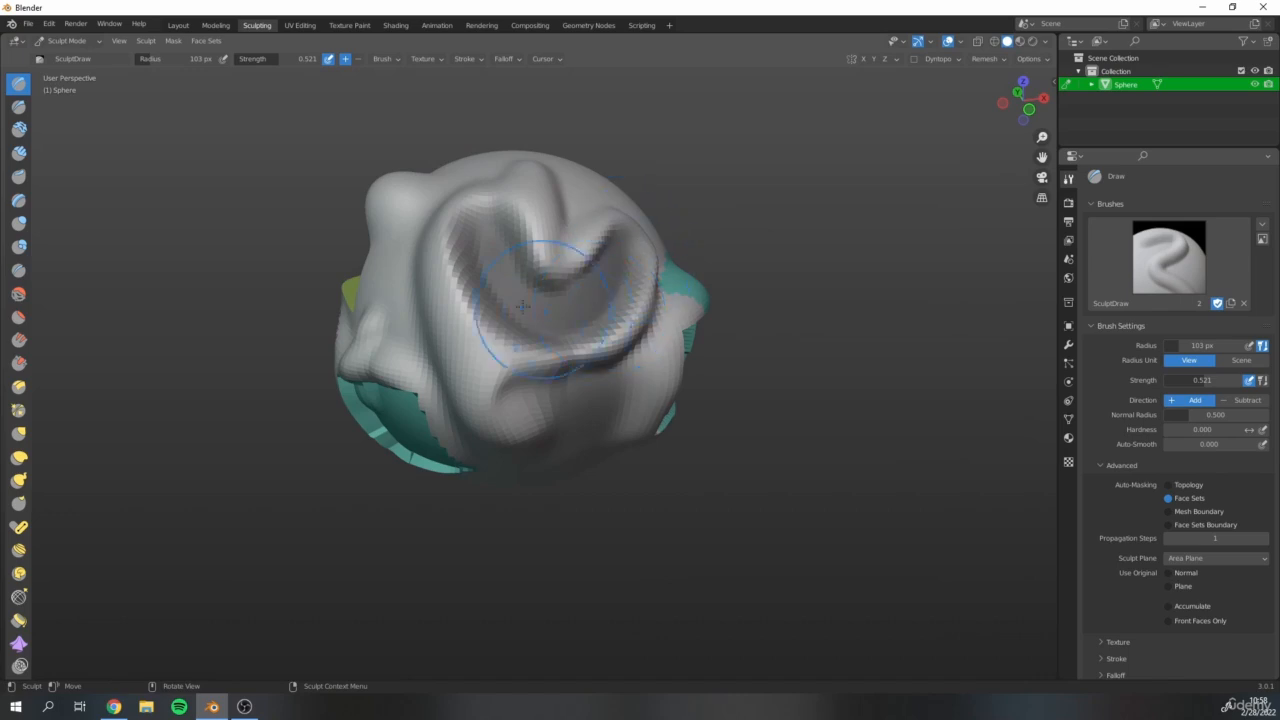
middle_click_drag(554, 295, 618, 343)
scroll(618, 343, "up", 1)
middle_click_drag(418, 342, 152, 415)
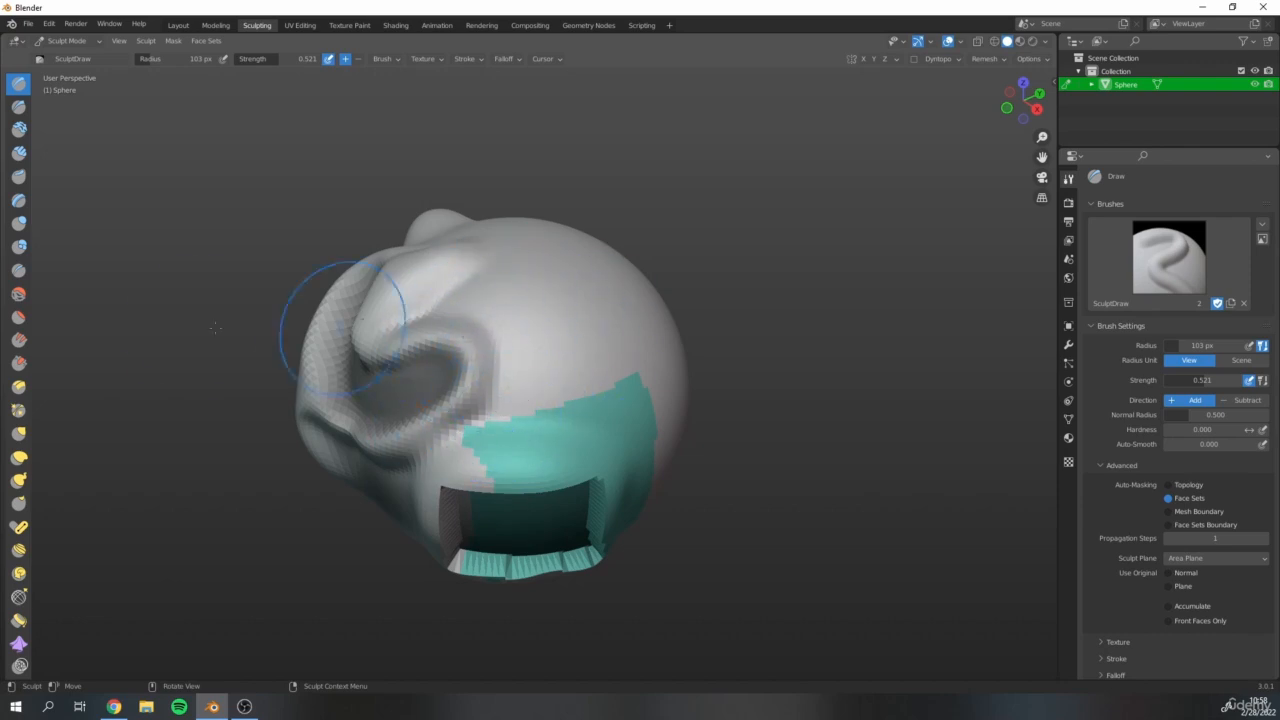
Paint a soft mask with the Mask brush over the plain surface above the teal face set.
mouse_move(343, 300)
middle_mouse_down()
mouse_move(329, 337)
mouse_move(364, 378)
middle_mouse_up()
middle_click_drag(391, 322, 424, 298)
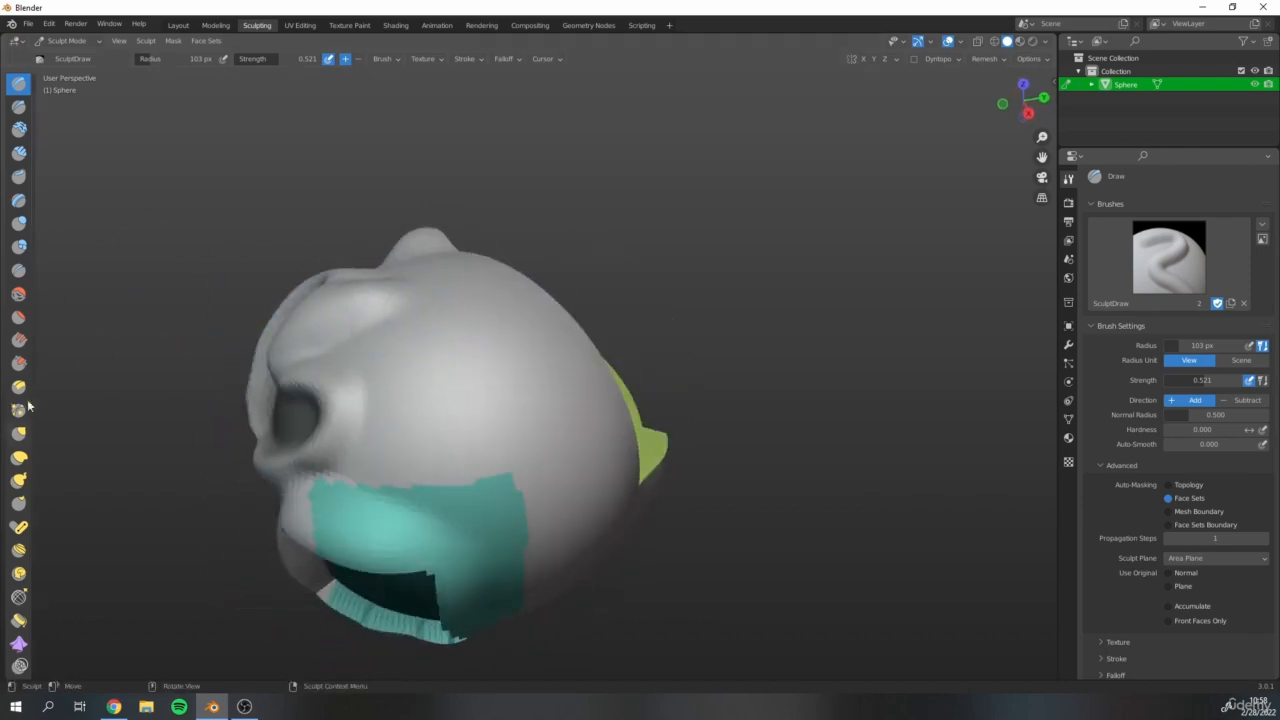
scroll(38, 404, "down", 3)
scroll(13, 507, "down", 8)
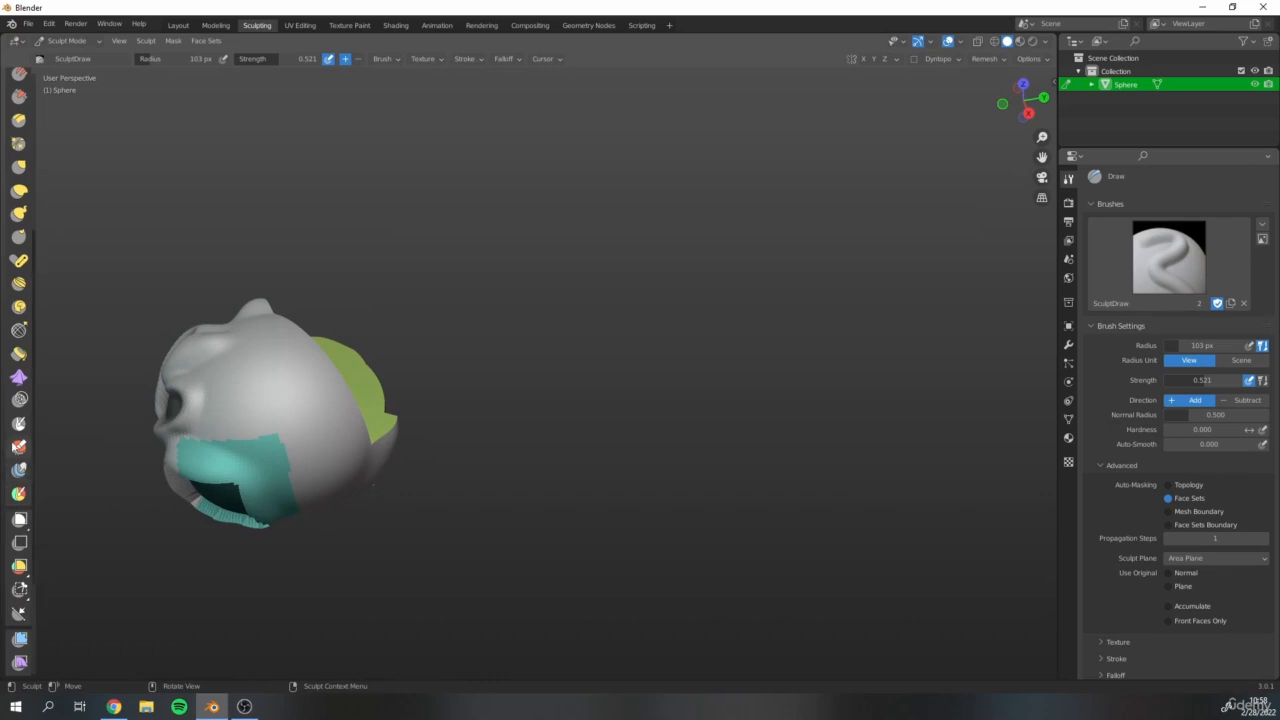
left_click(19, 423)
scroll(290, 395, "up", 4)
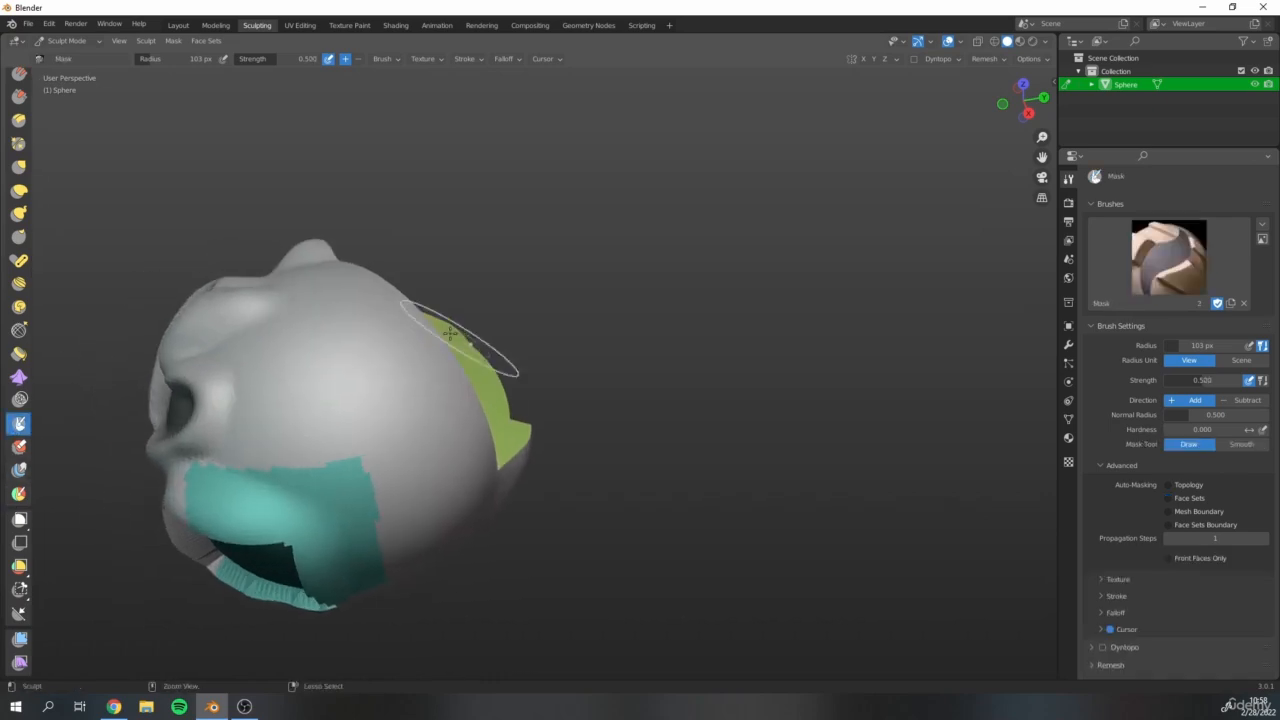
left_click_drag(292, 387, 280, 375)
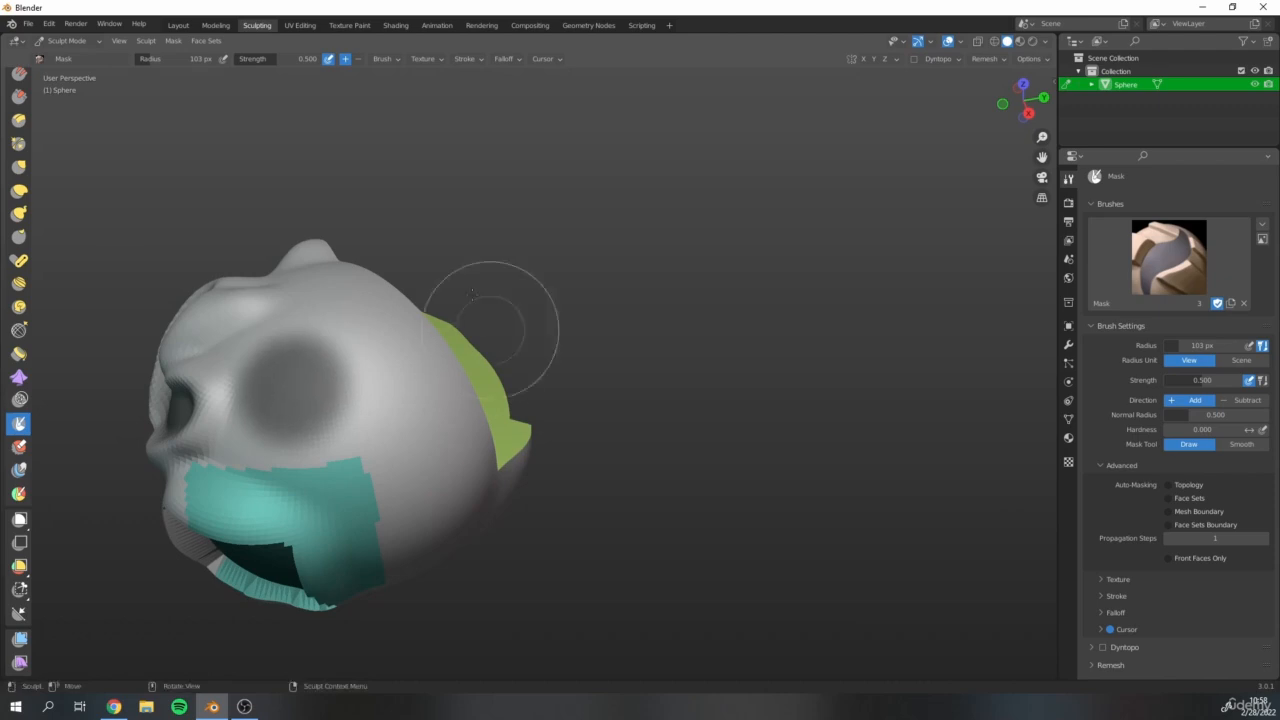
left_click_drag(373, 368, 386, 358)
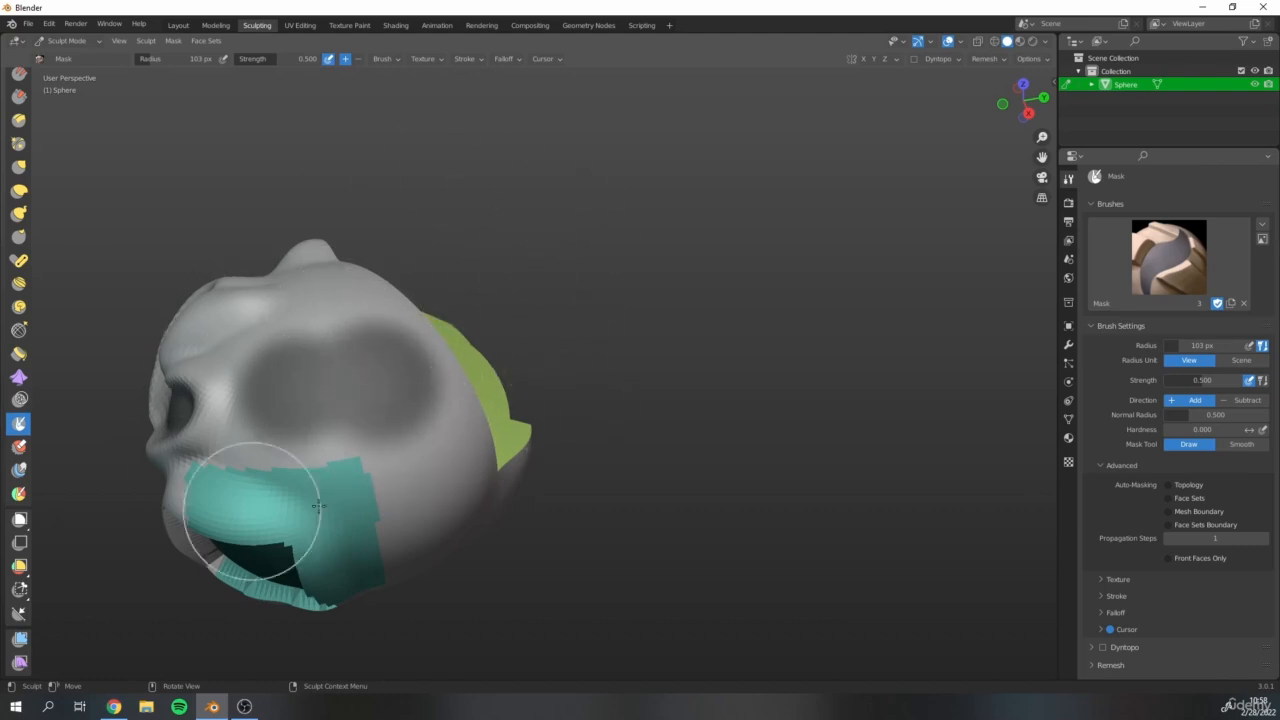
Undo the mask strokes painted above the teal face set.
key("ctrl+z")
key("ctrl+z")
key("ctrl+z")
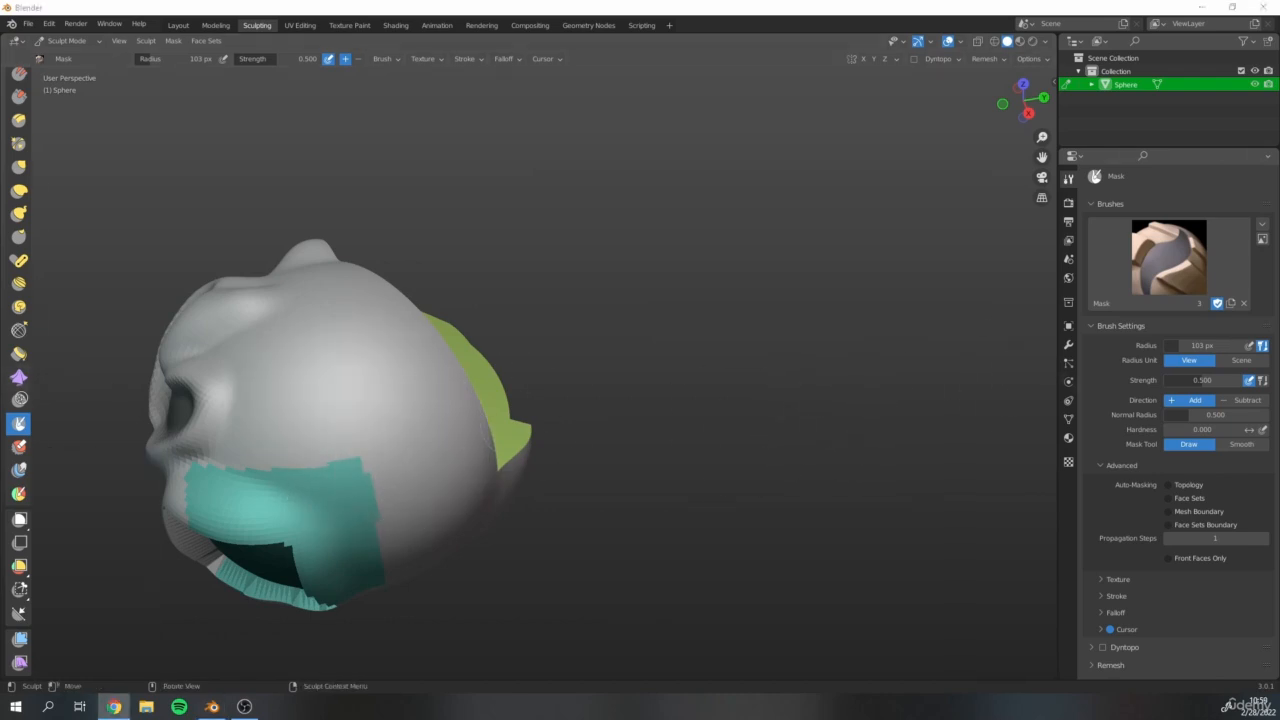
Paint a roughly round new face set overlapping the teal set's upper edge with the Draw Face Sets brush.
mouse_move(290, 360)
middle_mouse_down()
mouse_move(255, 340)
mouse_move(237, 361)
mouse_move(374, 236)
mouse_move(297, 291)
middle_mouse_up()
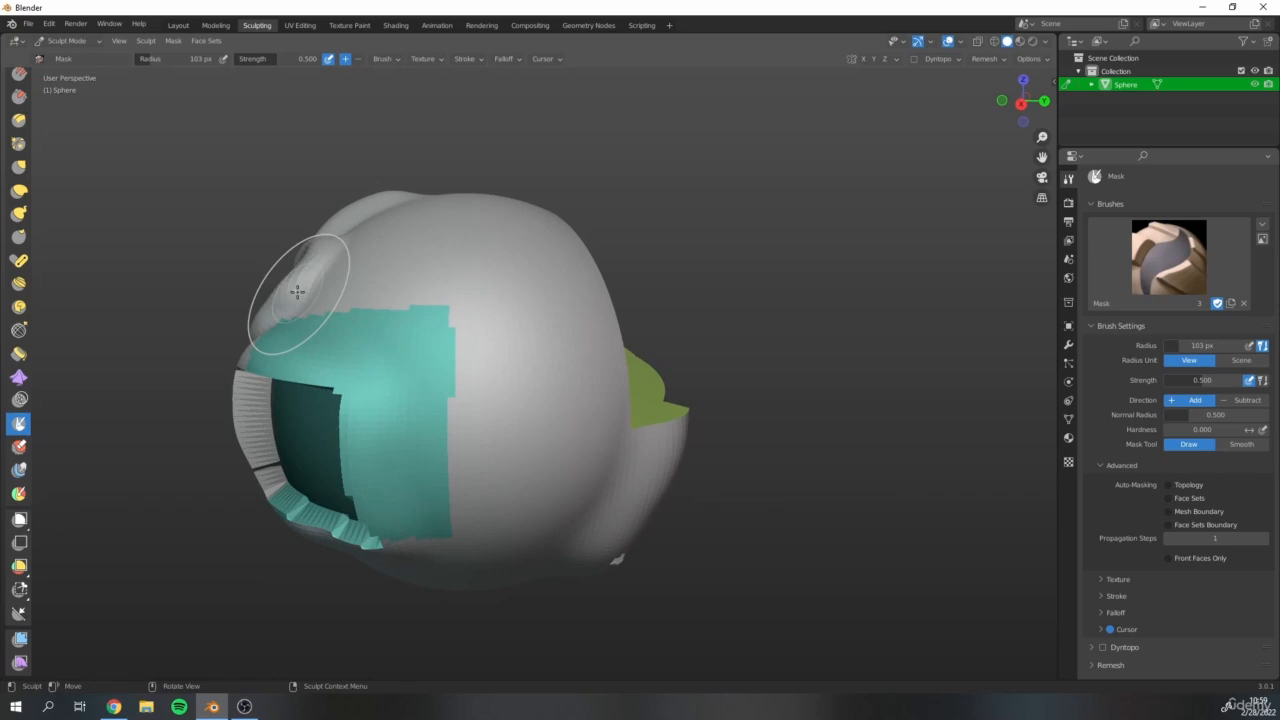
left_click(19, 493)
mouse_move(455, 312)
left_mouse_down()
mouse_move(446, 294)
mouse_move(417, 299)
mouse_move(499, 292)
left_mouse_up()
mouse_move(457, 354)
left_mouse_down()
mouse_move(421, 291)
mouse_move(457, 243)
left_mouse_up()
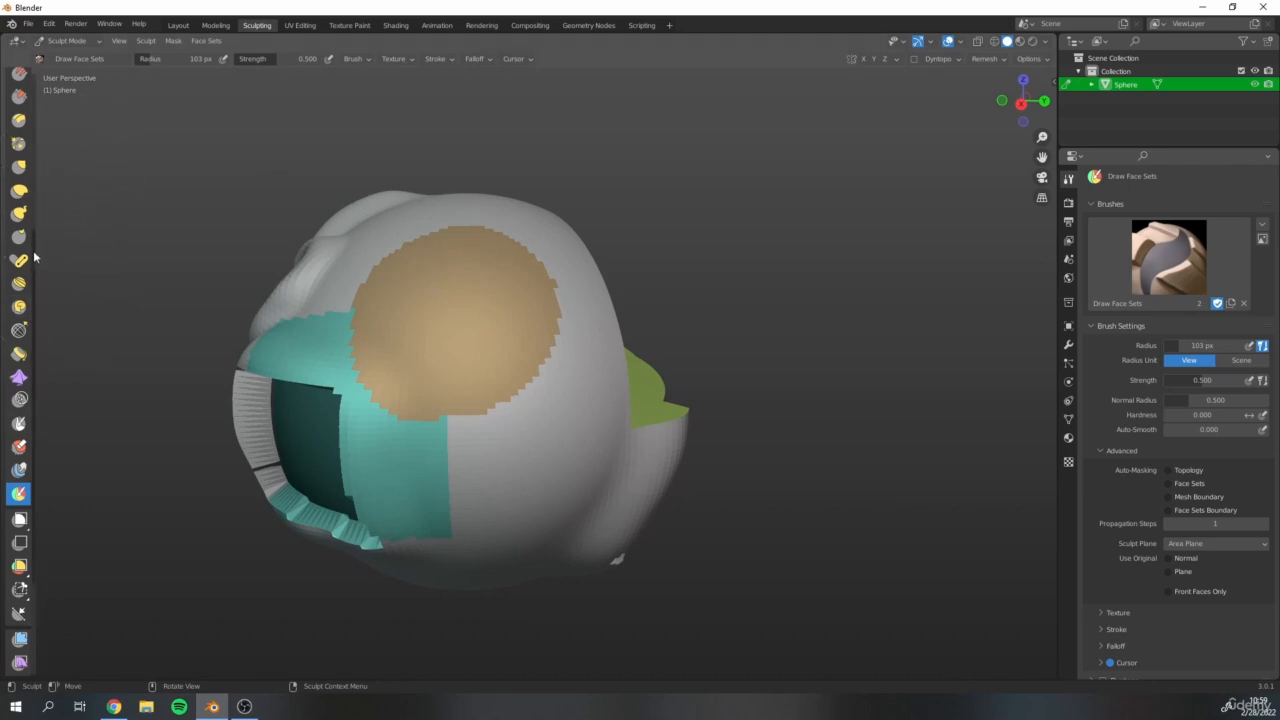
Grow the newly painted tan face set repeatedly with Edit Face Set in Grow Face Set mode until it covers most of the side.
scroll(34, 258, "down", 5)
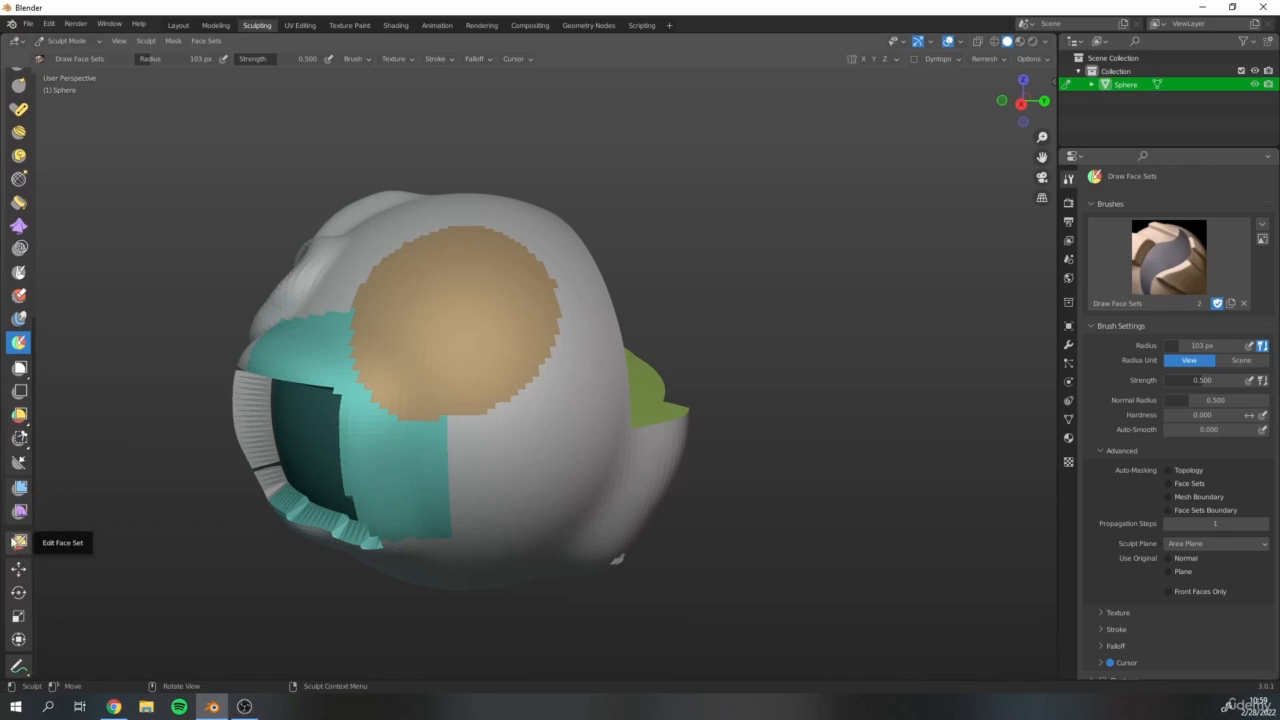
left_click(20, 542)
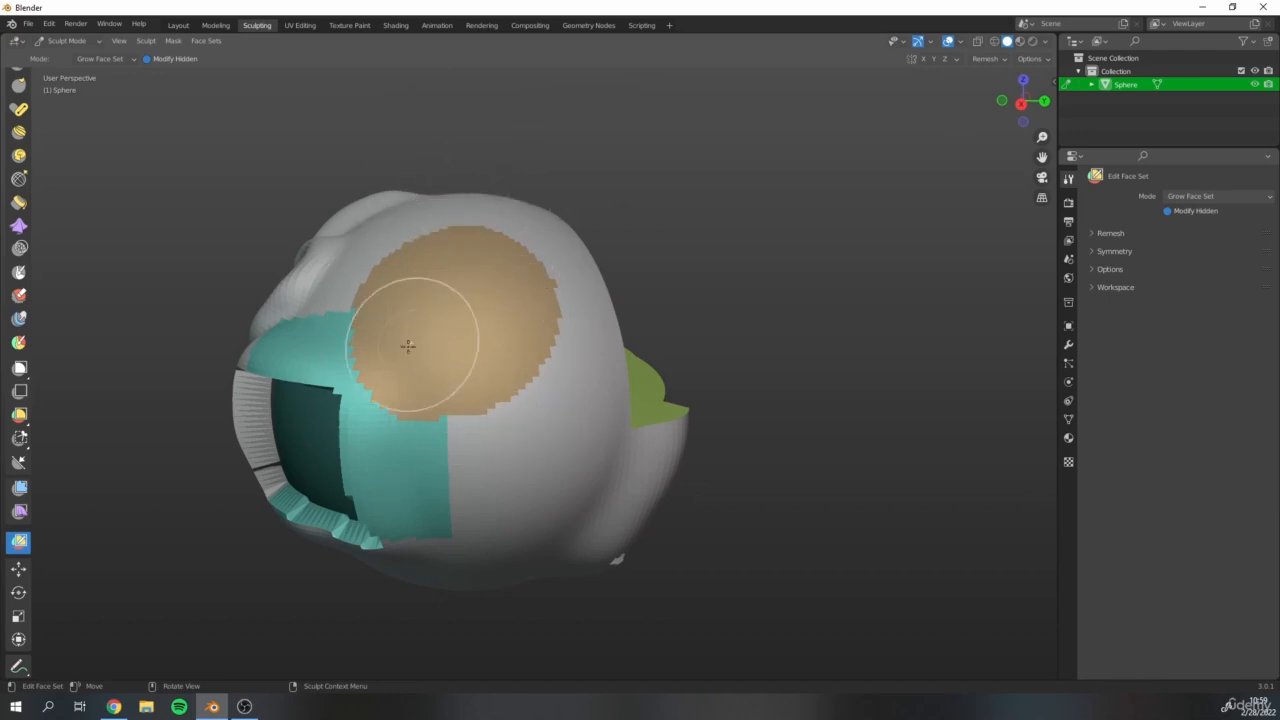
left_click(458, 300)
left_click(459, 305)
left_click(461, 306)
left_click(463, 305)
left_click(466, 306)
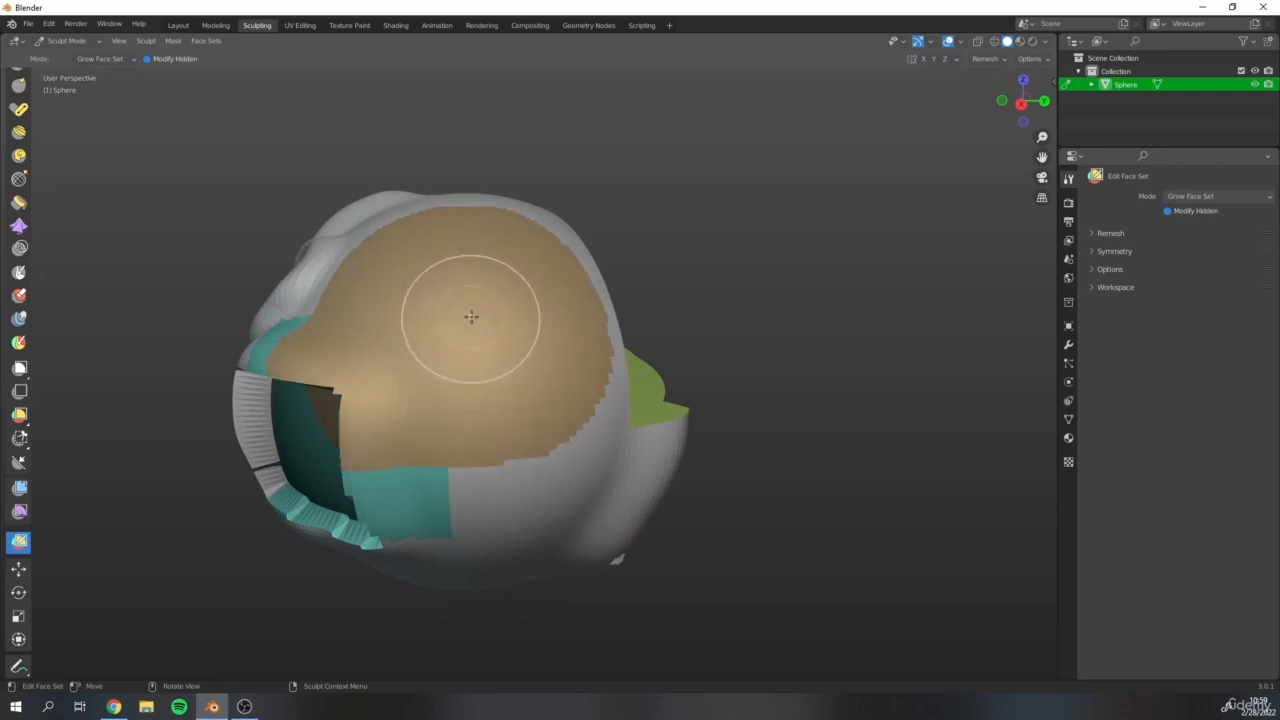
left_click(468, 306)
left_click(474, 329)
left_click(468, 335)
left_click(472, 342)
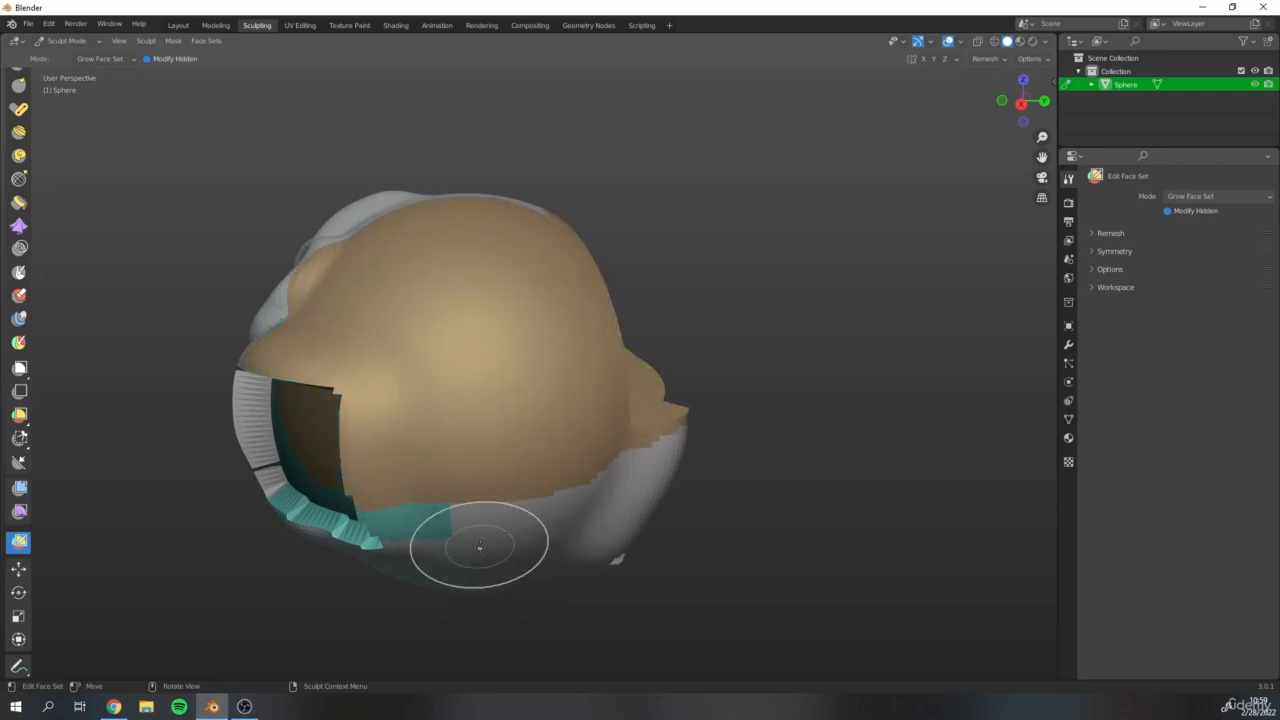
Grow the plain grey face set repeatedly over the teal and tan sets until only a small tan patch is left.
left_click(505, 548)
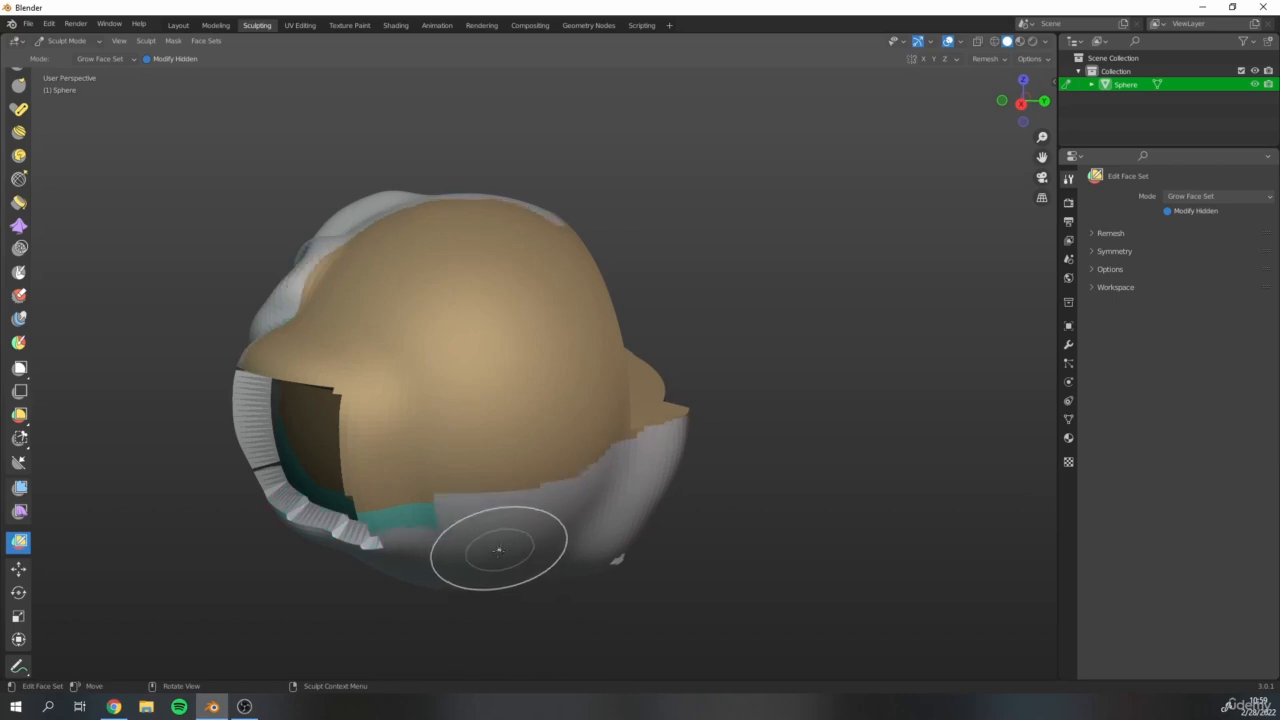
left_click(509, 540)
left_click(512, 538)
left_click(516, 542)
left_click(522, 548)
left_click(528, 545)
left_click(532, 534)
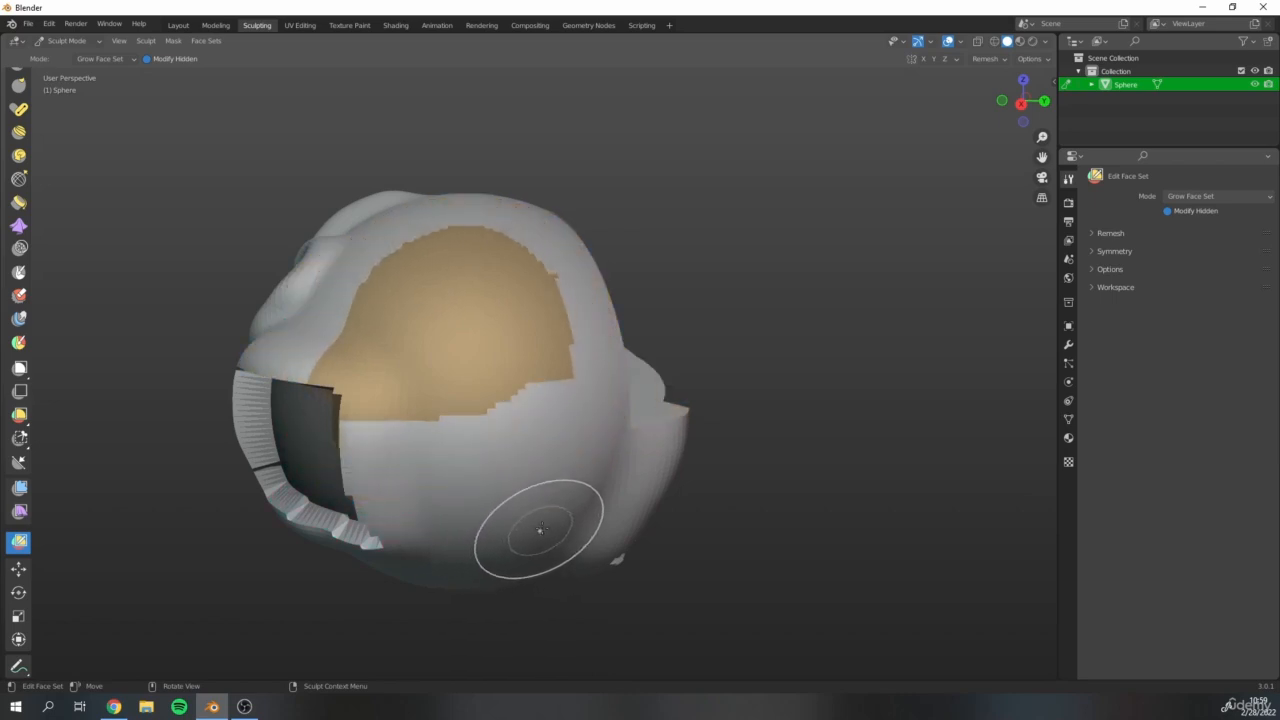
left_click(533, 520)
left_click(540, 511)
left_click(544, 508)
left_click(545, 502)
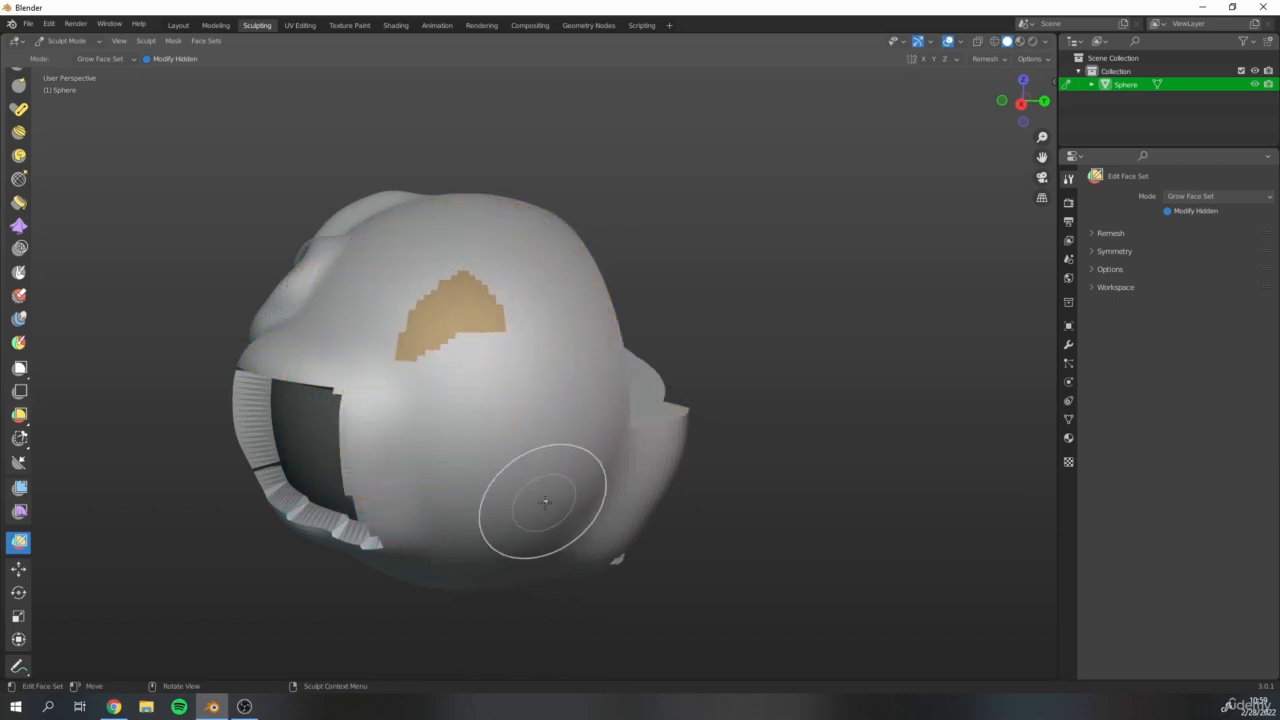
Review the sculpting tool list and examine the trimmed corner, stepped cut-outs and sculpted folds around the model.
scroll(386, 386, "down", 3)
mouse_move(386, 386)
middle_mouse_down()
mouse_move(308, 352)
mouse_move(466, 374)
middle_mouse_up()
mouse_move(790, 345)
middle_mouse_down()
mouse_move(455, 360)
mouse_move(345, 240)
middle_mouse_up()
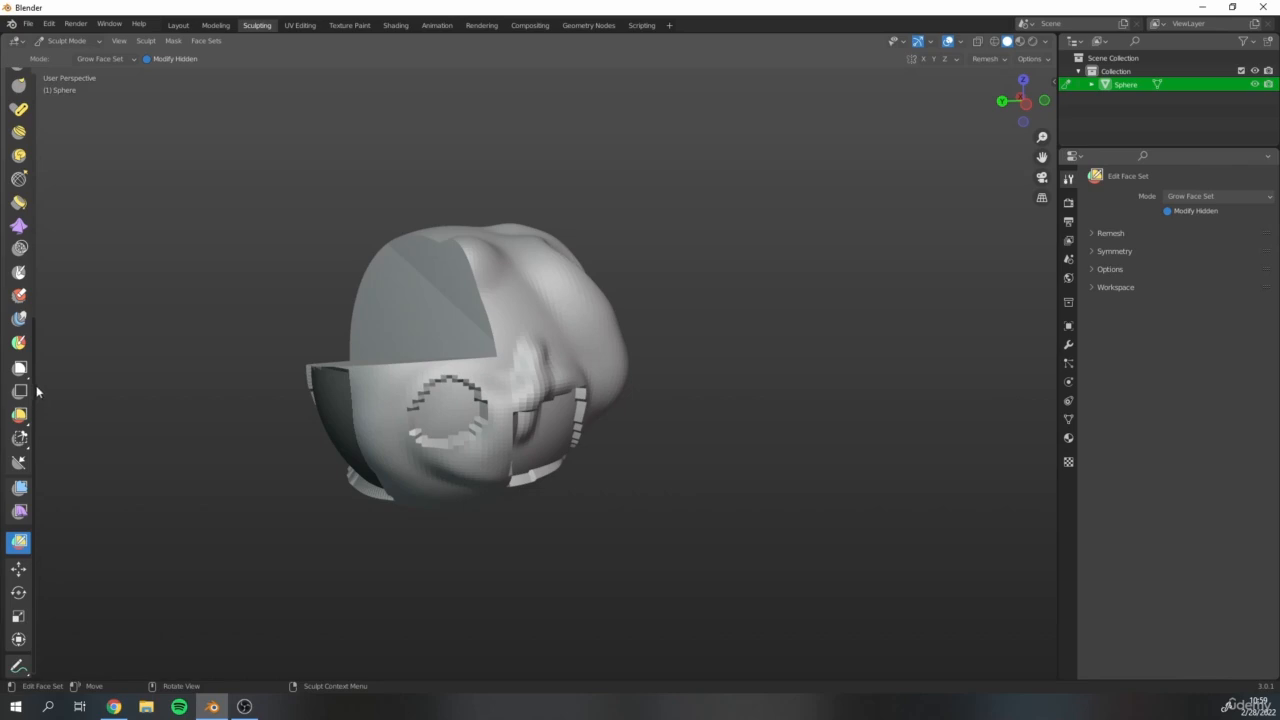
scroll(34, 392, "up", 10)
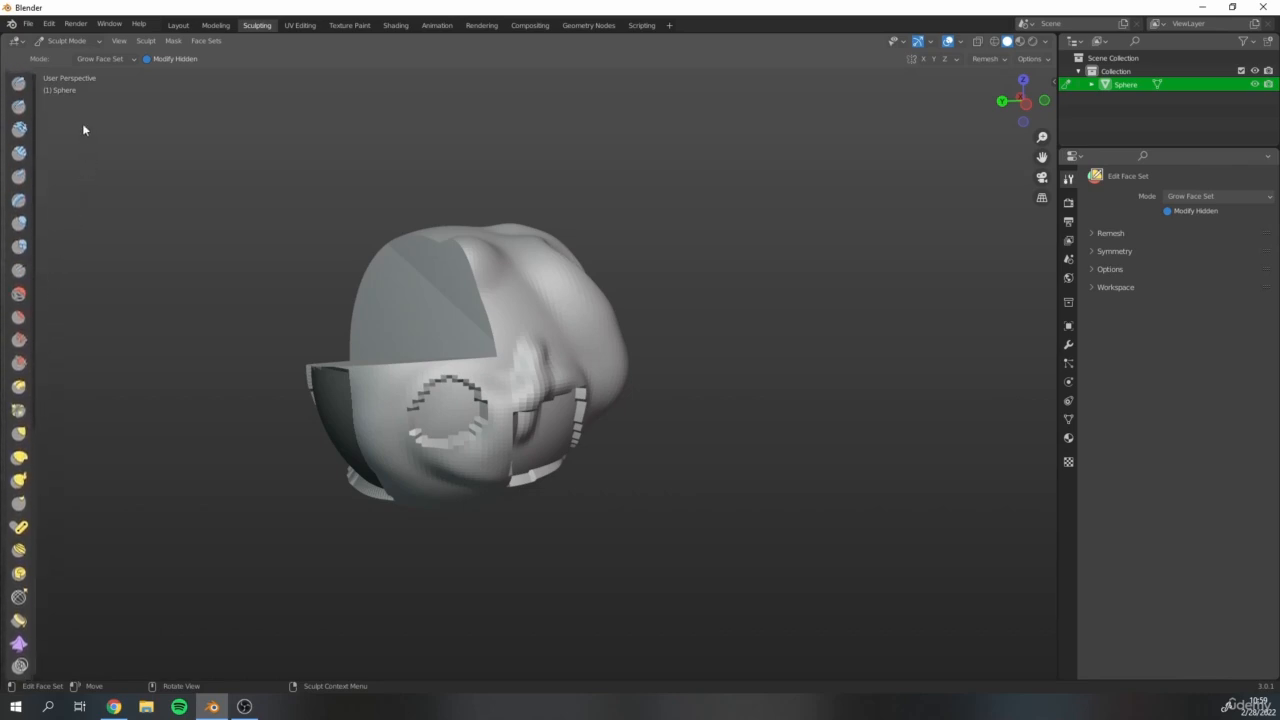
scroll(39, 336, "down", 3)
scroll(24, 590, "down", 10)
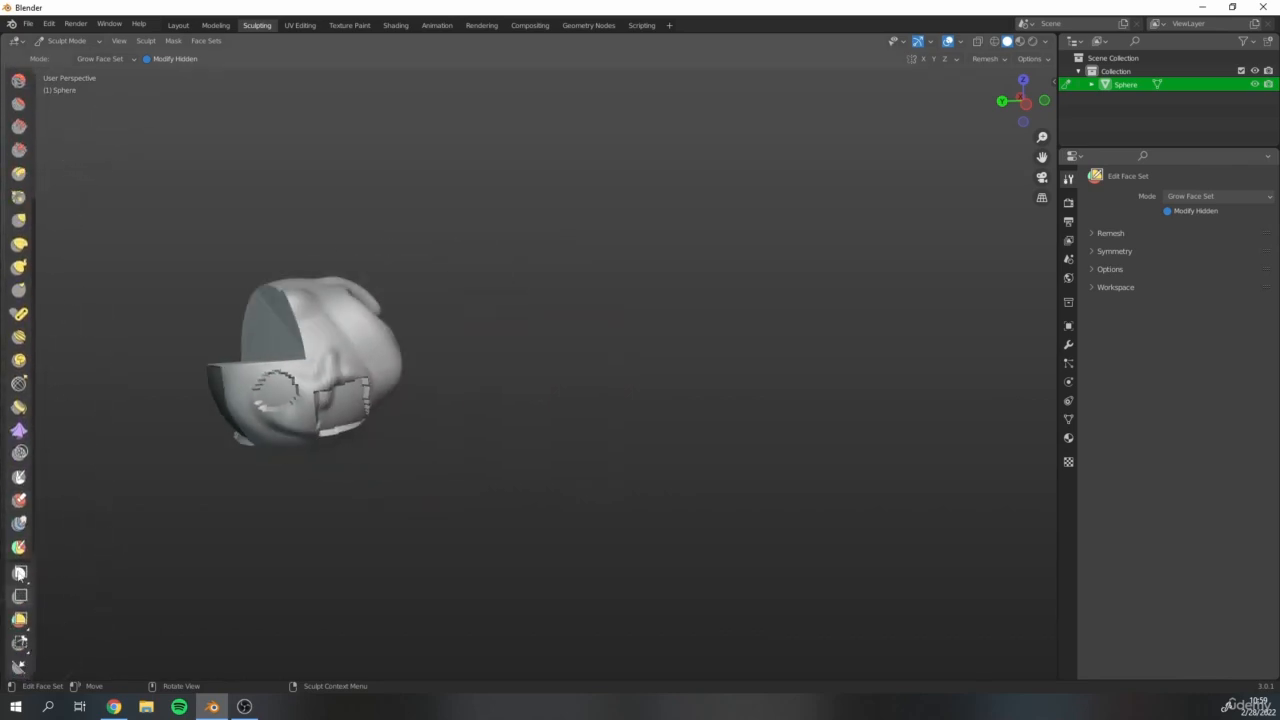
middle_click_drag(262, 340, 382, 385, "shift")
scroll(370, 349, "up", 4)
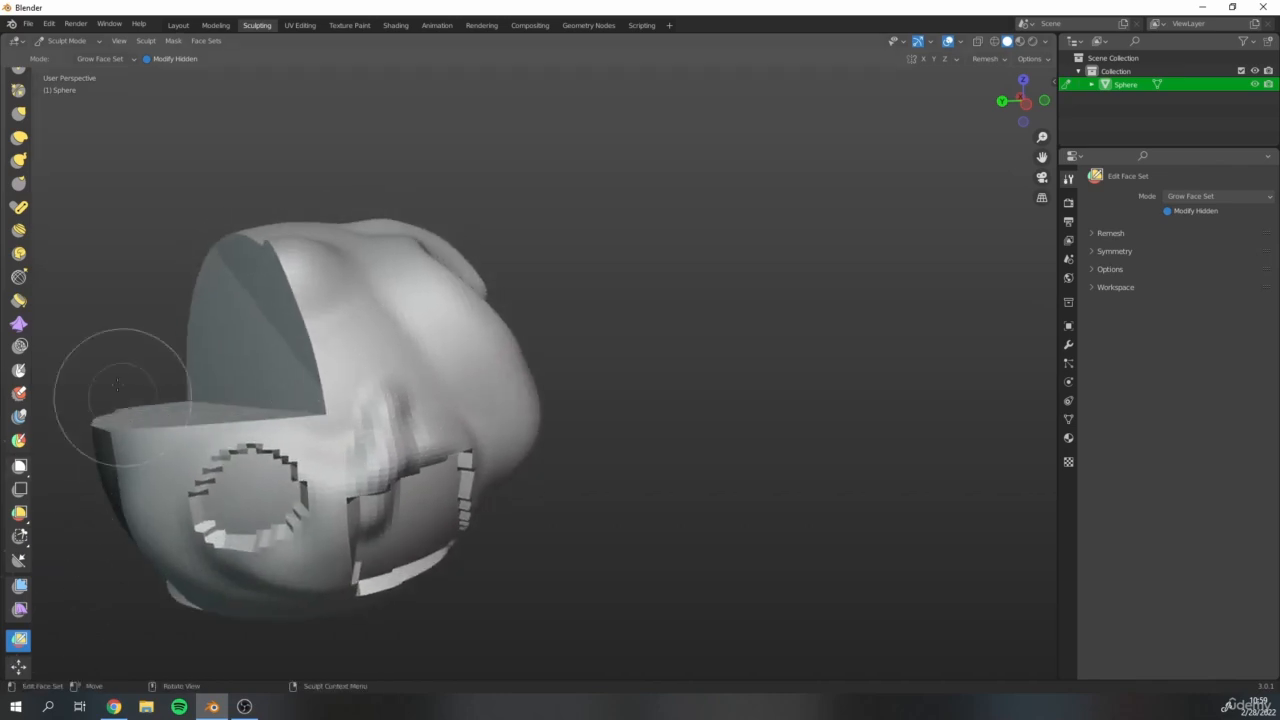
mouse_move(118, 385)
middle_mouse_down()
mouse_move(15, 420)
mouse_move(10, 470)
mouse_move(91, 400)
middle_mouse_up()
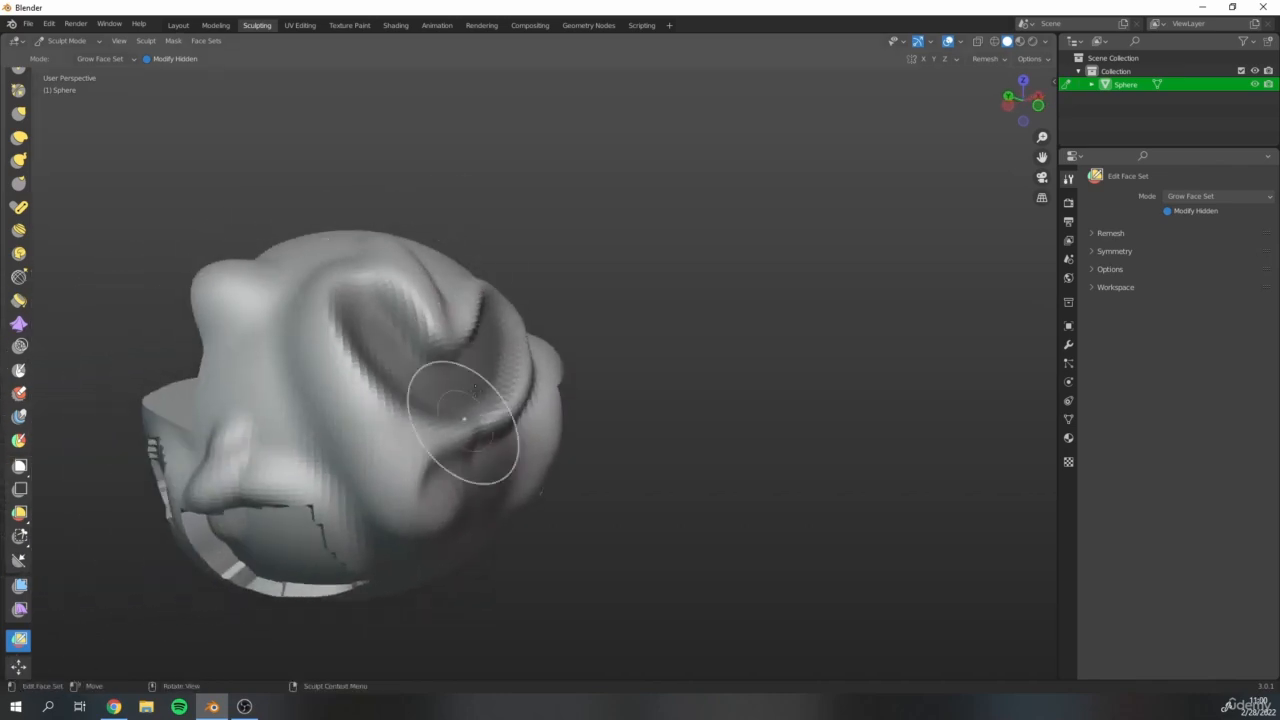
middle_click_drag(472, 355, 592, 330, "shift")
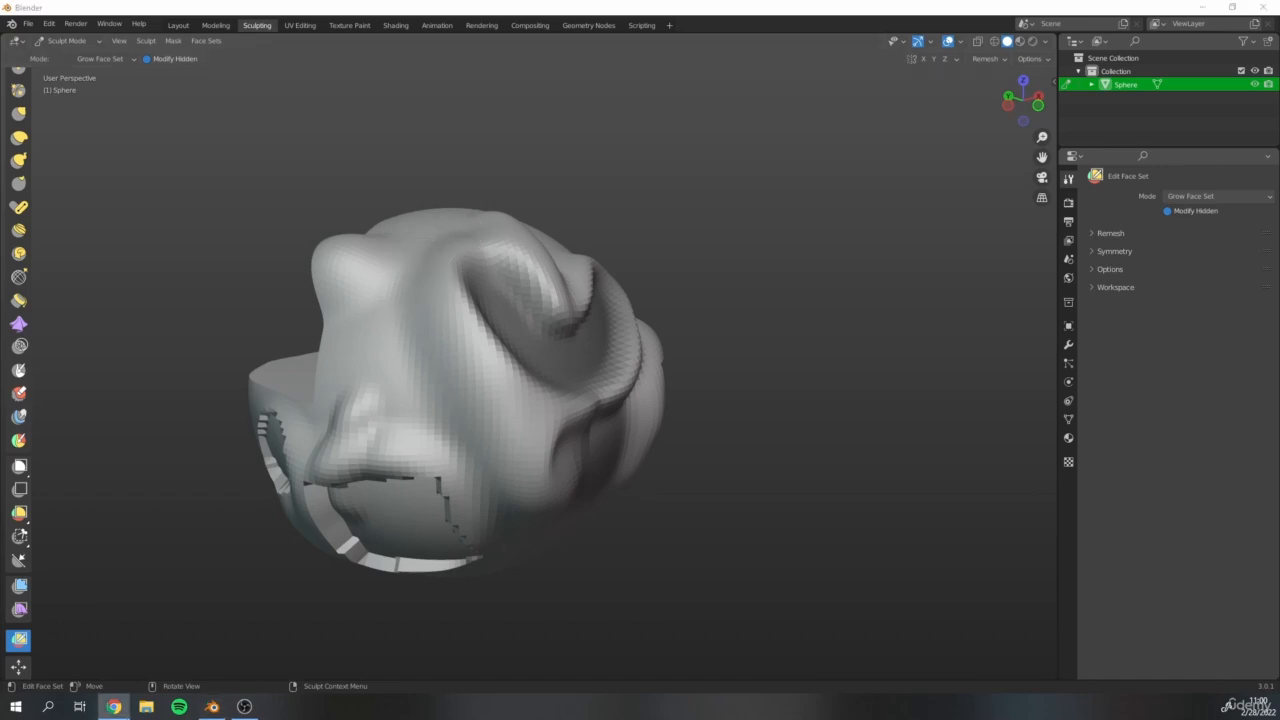
Examine the curved groove up close, along with the remaining tan patch and the rectangular opening.
middle_click_drag(568, 308, 415, 298)
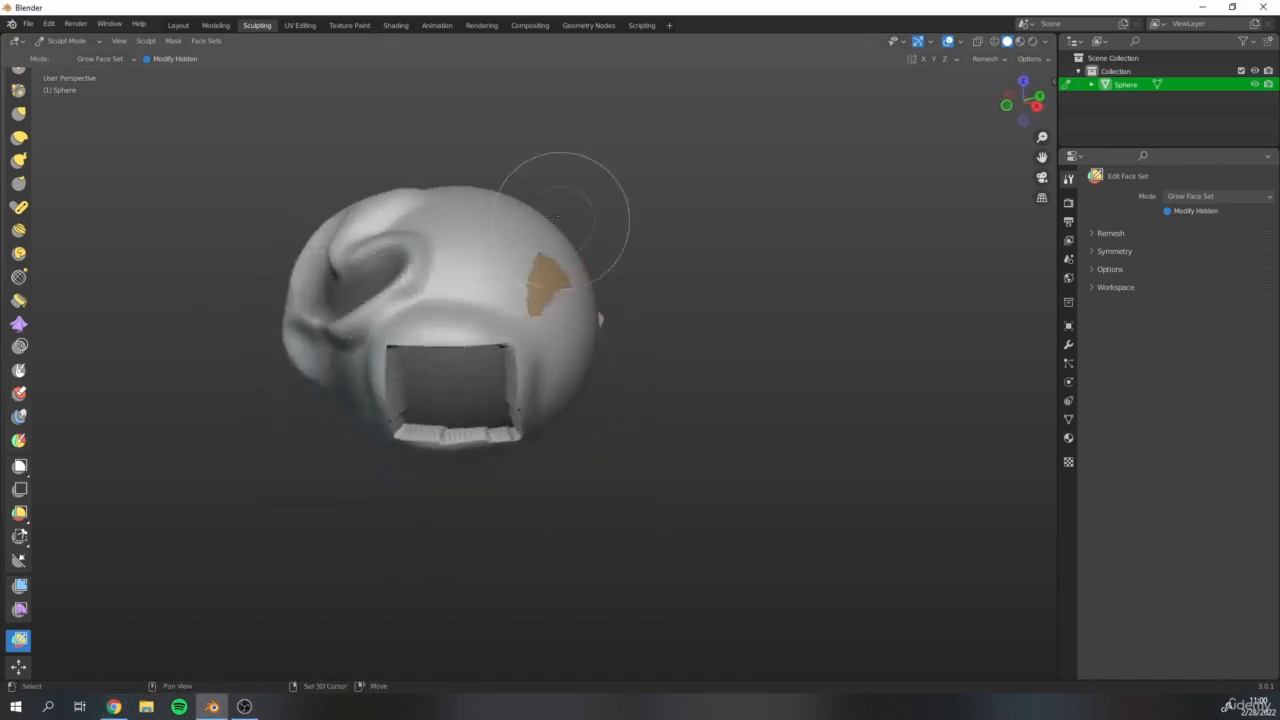
middle_click_drag(566, 214, 598, 300, "shift")
scroll(426, 322, "up", 1)
scroll(400, 243, "up", 5)
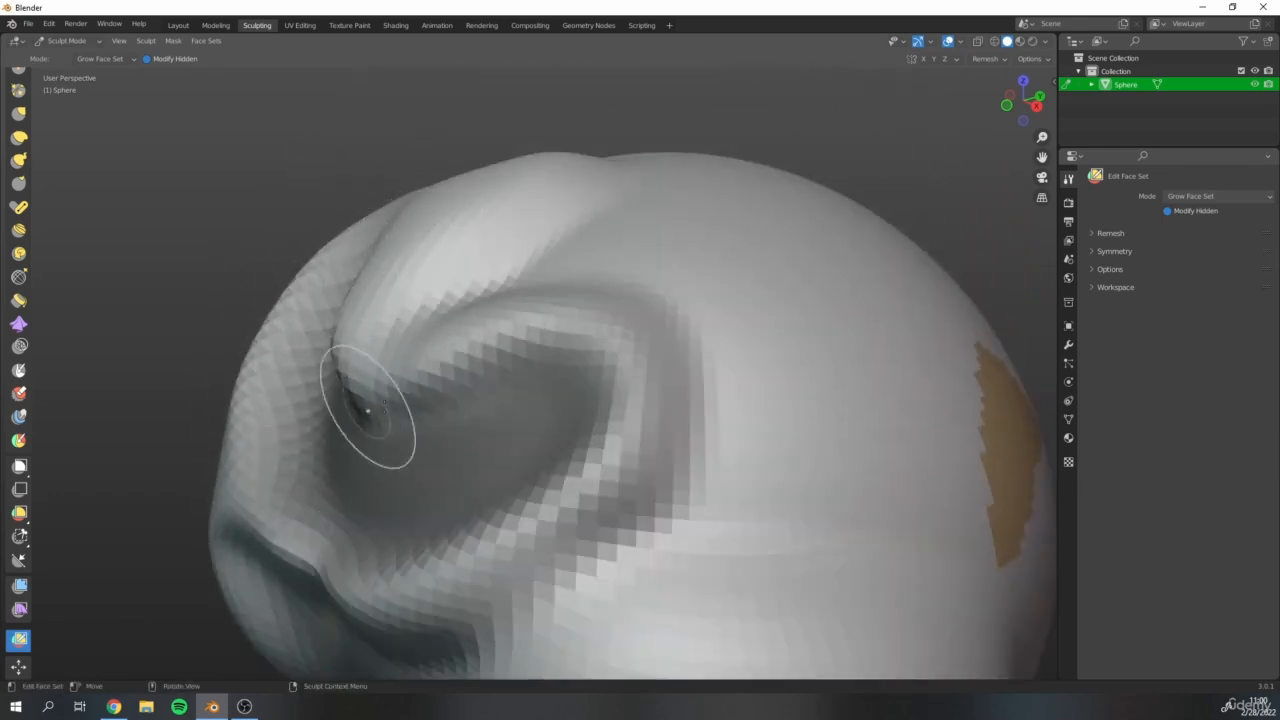
scroll(617, 275, "down", 5)
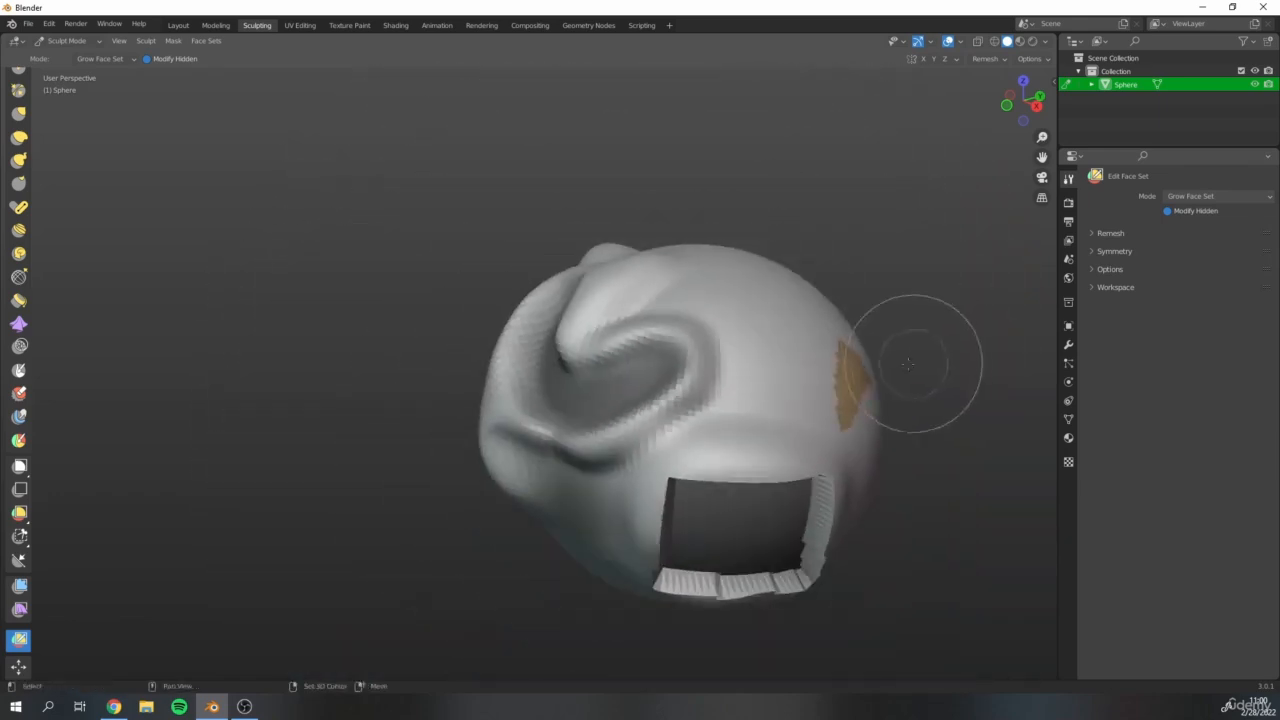
mouse_move(920, 357)
middle_mouse_down()
mouse_move(809, 366)
mouse_move(700, 343)
mouse_move(608, 237)
mouse_move(694, 306)
mouse_move(563, 303)
mouse_move(623, 251)
middle_mouse_up()
middle_click_drag(672, 519, 319, 417)
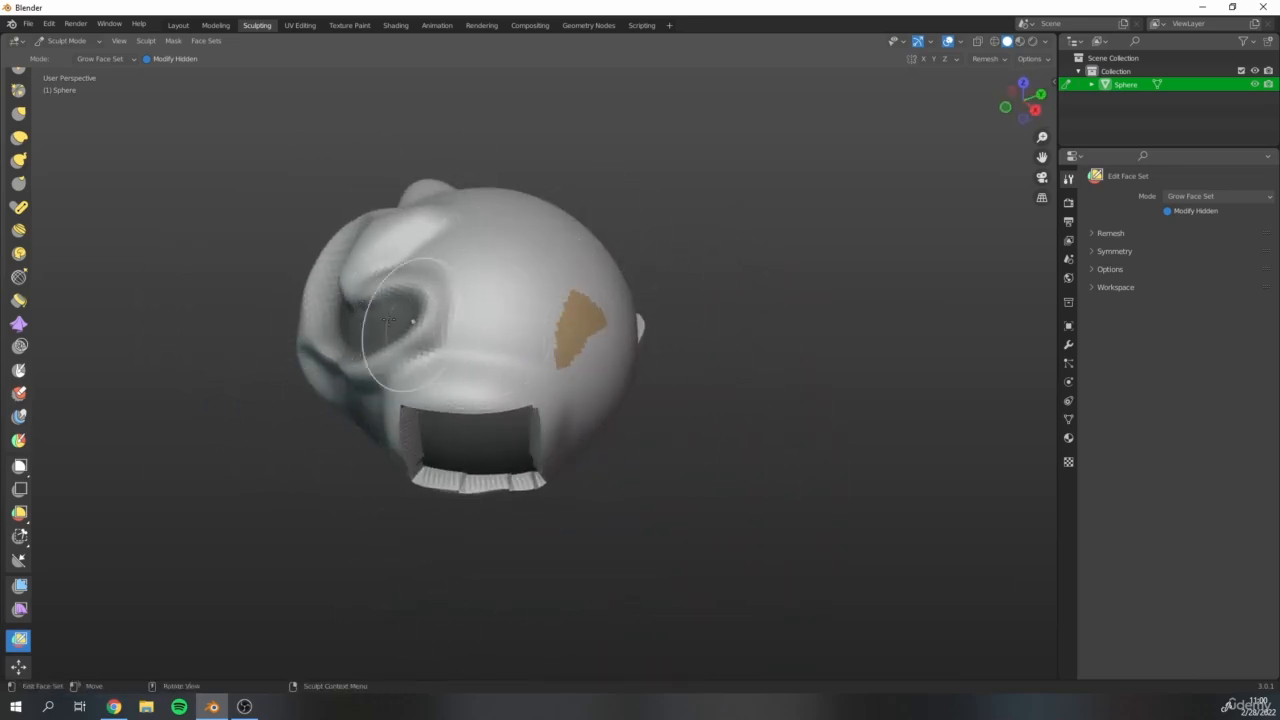